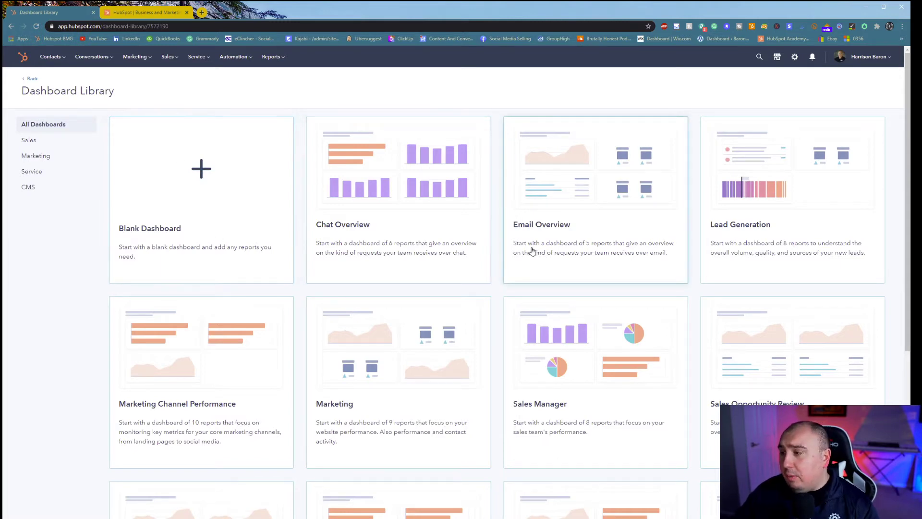
- Review the dashboard templates in the library, going through the Sales, Marketing, Service and CMS categories and returning to all dashboards
{"action": "scroll", "coordinate": [499, 252], "scroll_direction": "down", "scroll_amount": 1}
{"action": "scroll", "coordinate": [500, 252], "scroll_direction": "down", "scroll_amount": 6}
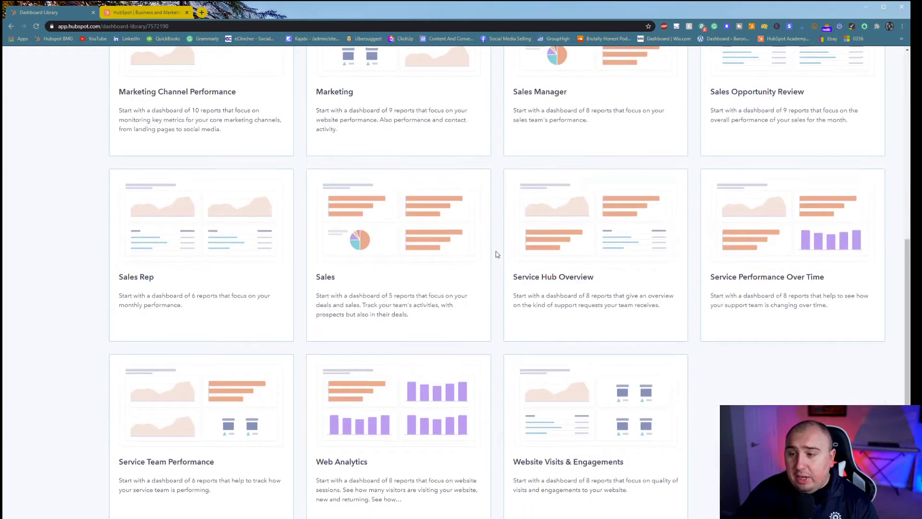
{"action": "scroll", "coordinate": [497, 255], "scroll_direction": "up", "scroll_amount": 7}
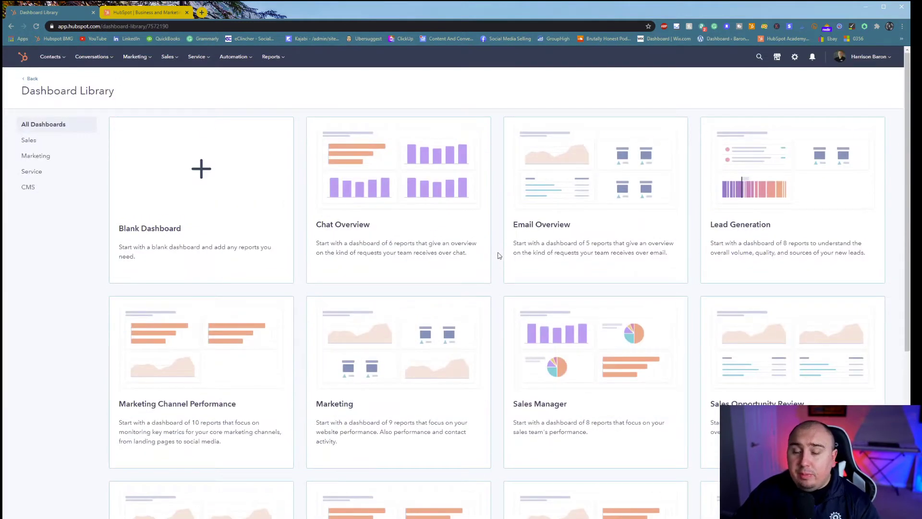
{"action": "left_click", "coordinate": [30, 144]}
{"action": "left_click", "coordinate": [34, 155]}
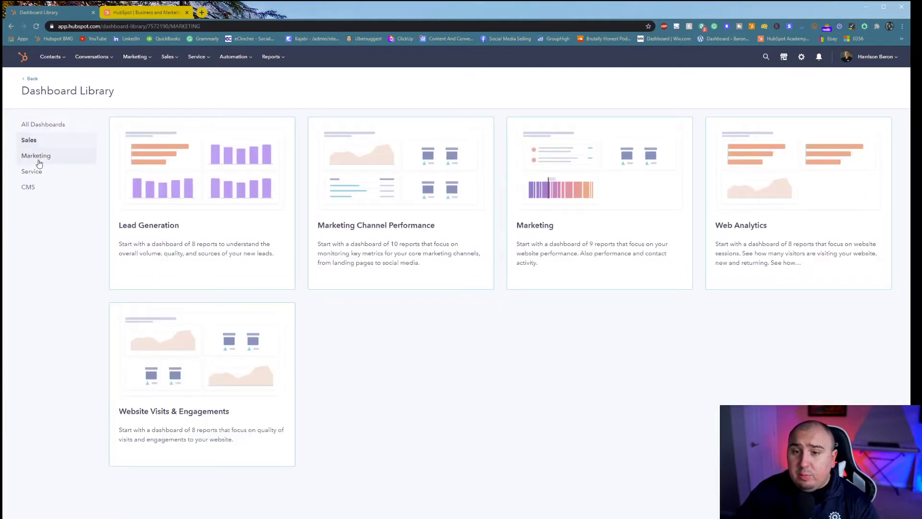
{"action": "left_click", "coordinate": [42, 174]}
{"action": "left_click", "coordinate": [45, 193]}
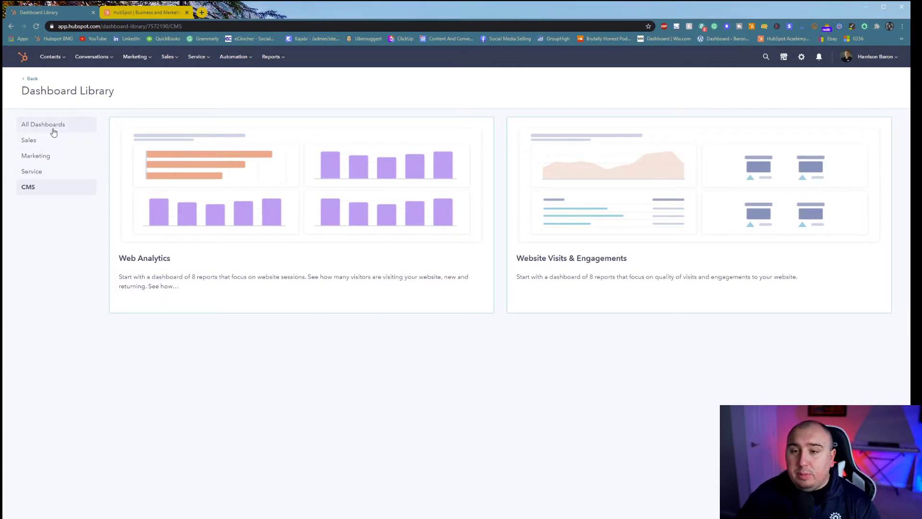
{"action": "left_click", "coordinate": [30, 79]}
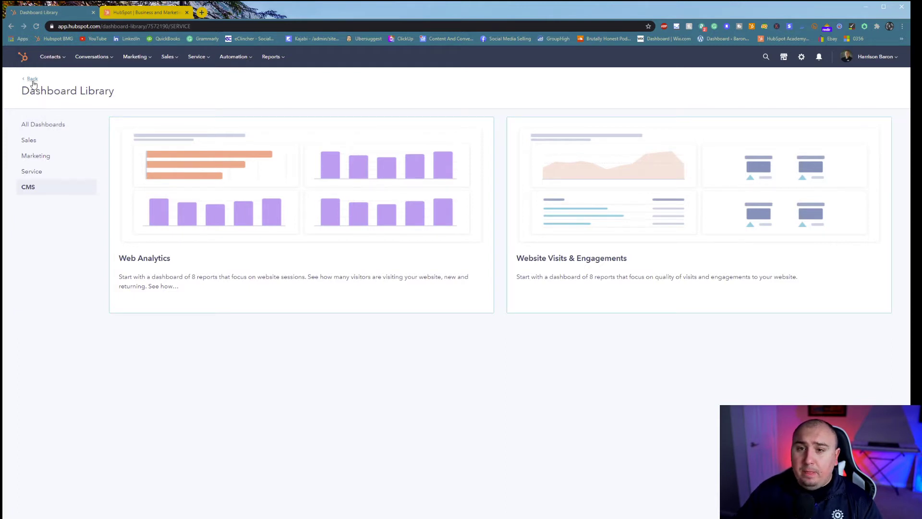
{"action": "left_click", "coordinate": [174, 144]}
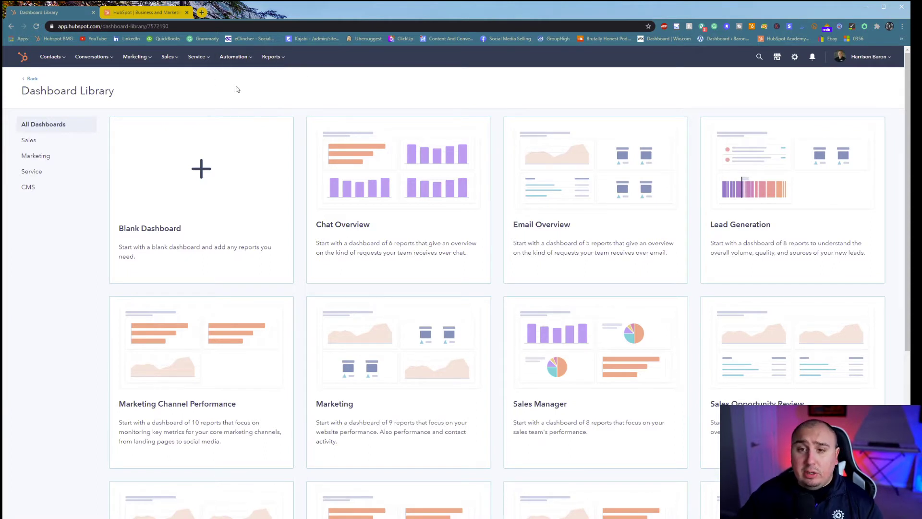
{"action": "mouse_move", "coordinate": [137, 56]}
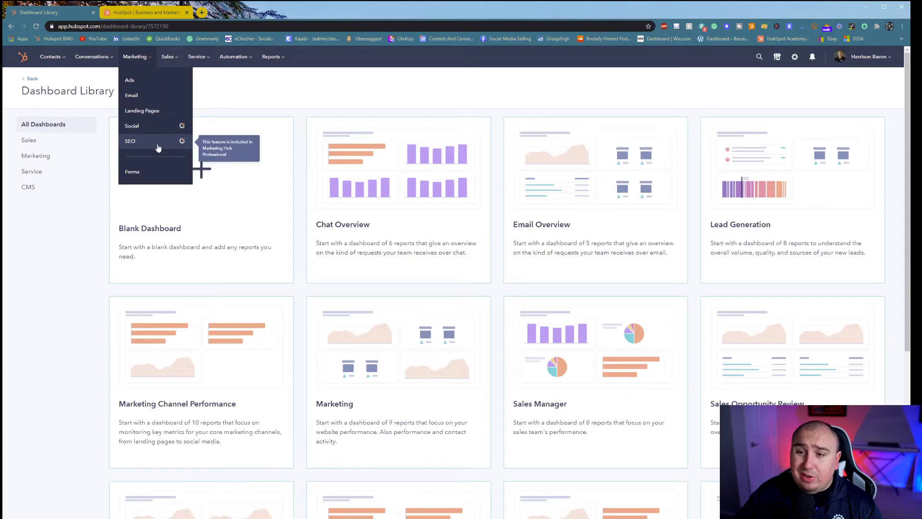
{"action": "mouse_move", "coordinate": [196, 57]}
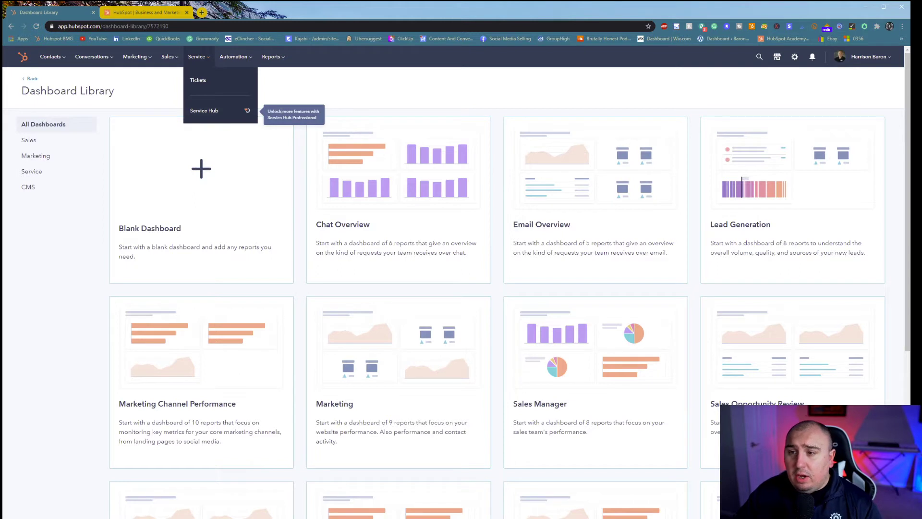
{"action": "mouse_move", "coordinate": [168, 56]}
{"action": "mouse_move", "coordinate": [240, 60]}
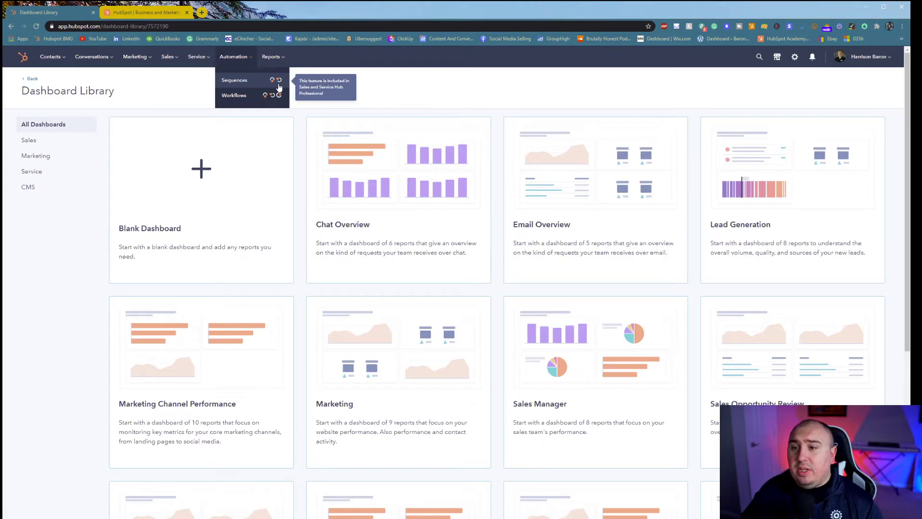
{"action": "mouse_move", "coordinate": [287, 98]}
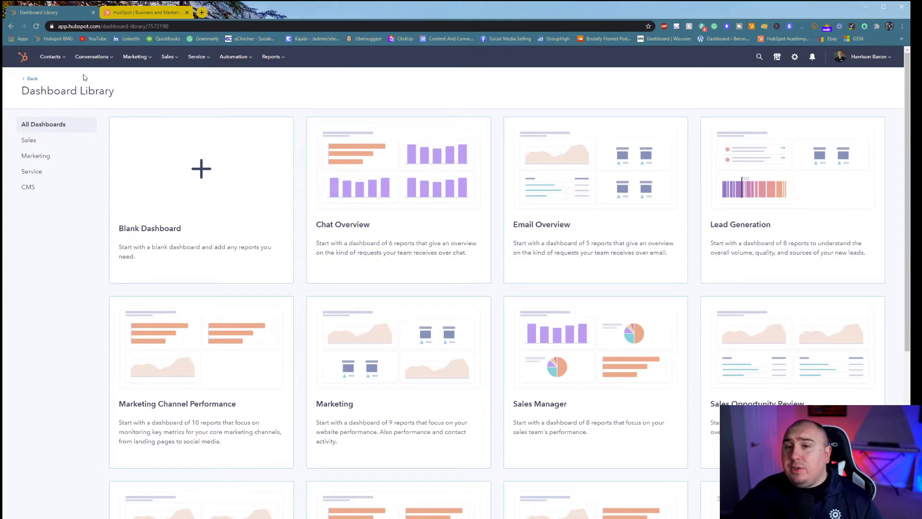
- Open the contacts list and look through the My contacts, Unassigned contacts and All contacts views
{"action": "left_click", "coordinate": [58, 84]}
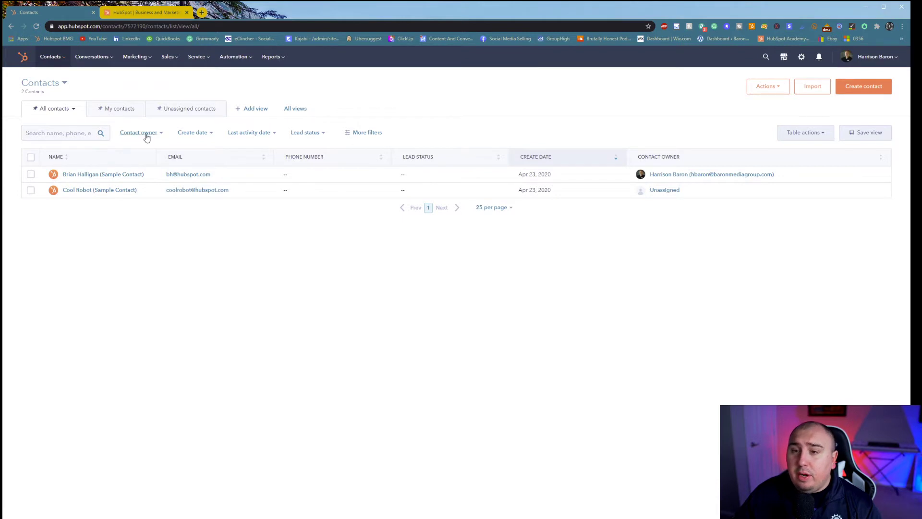
{"action": "left_click", "coordinate": [117, 111]}
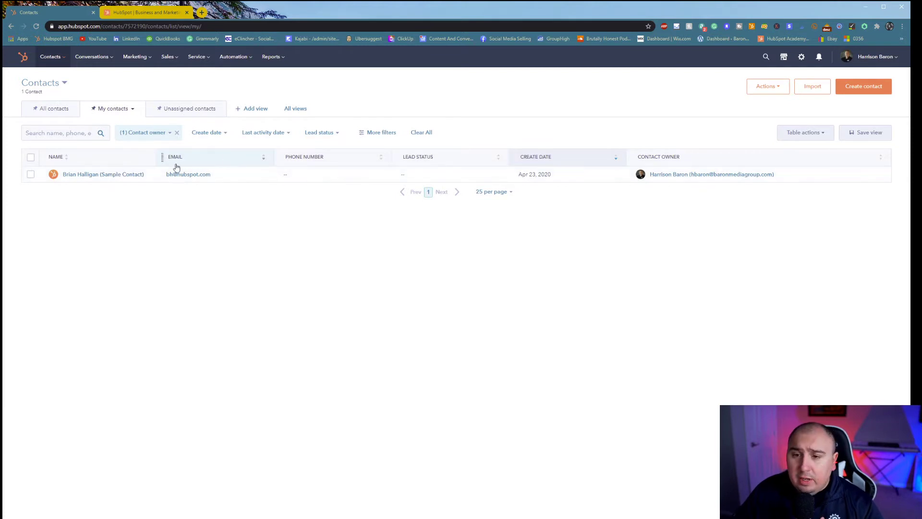
{"action": "left_click", "coordinate": [201, 113]}
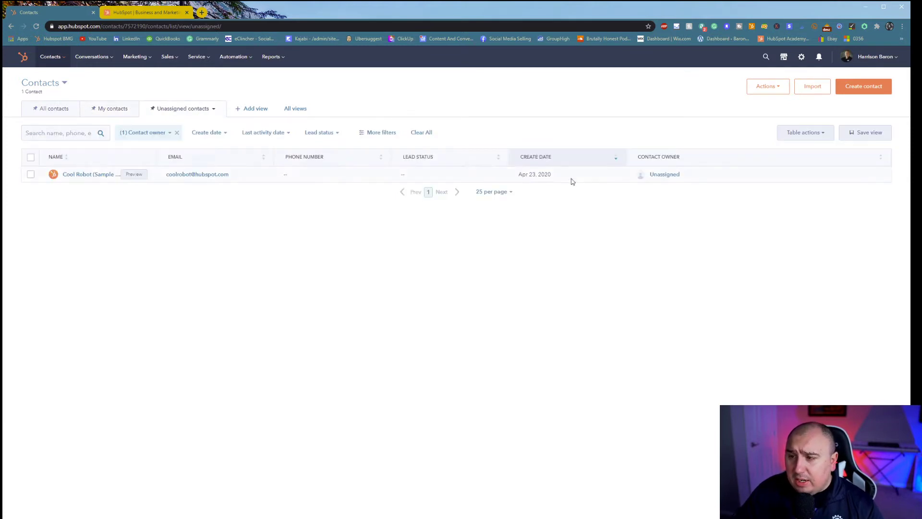
{"action": "left_click", "coordinate": [54, 108]}
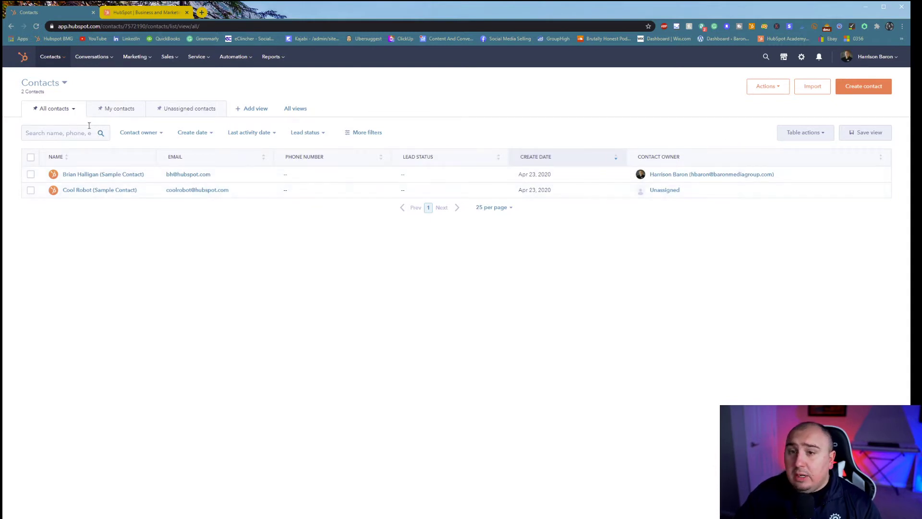
- Check the available filter options for contact owner, create date and last activity date without applying any
{"action": "left_click", "coordinate": [160, 135]}
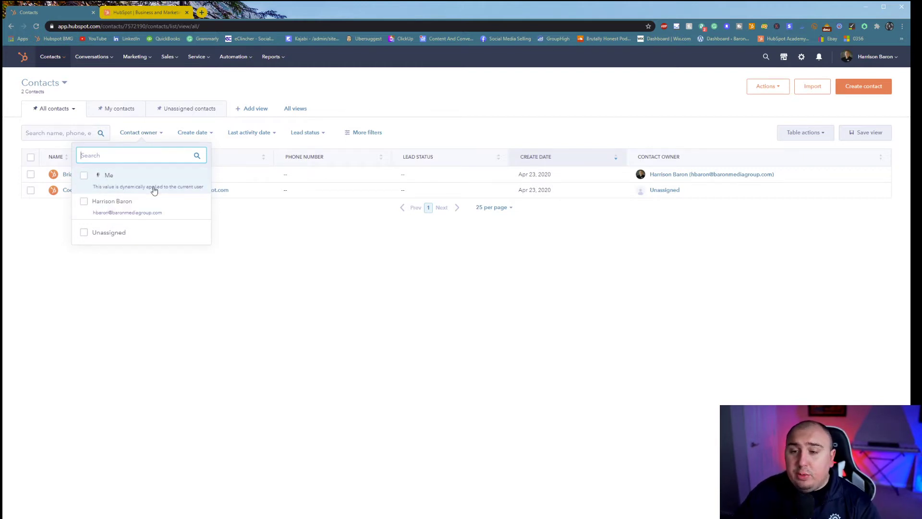
{"action": "left_click", "coordinate": [293, 262]}
{"action": "left_click", "coordinate": [207, 140]}
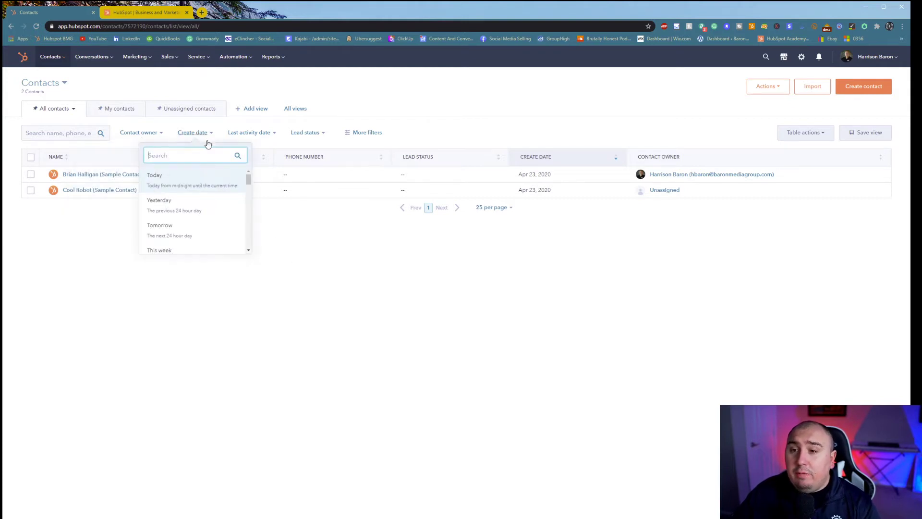
{"action": "left_click", "coordinate": [272, 243]}
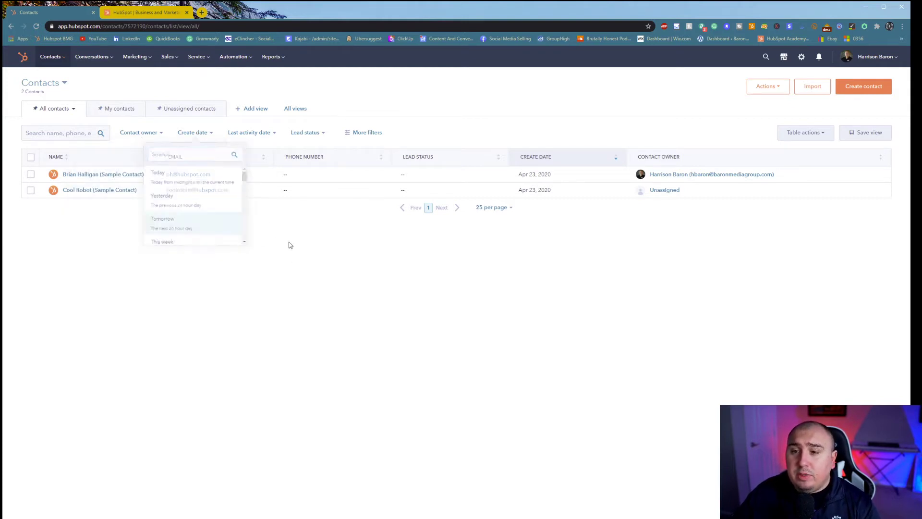
{"action": "left_click", "coordinate": [257, 134]}
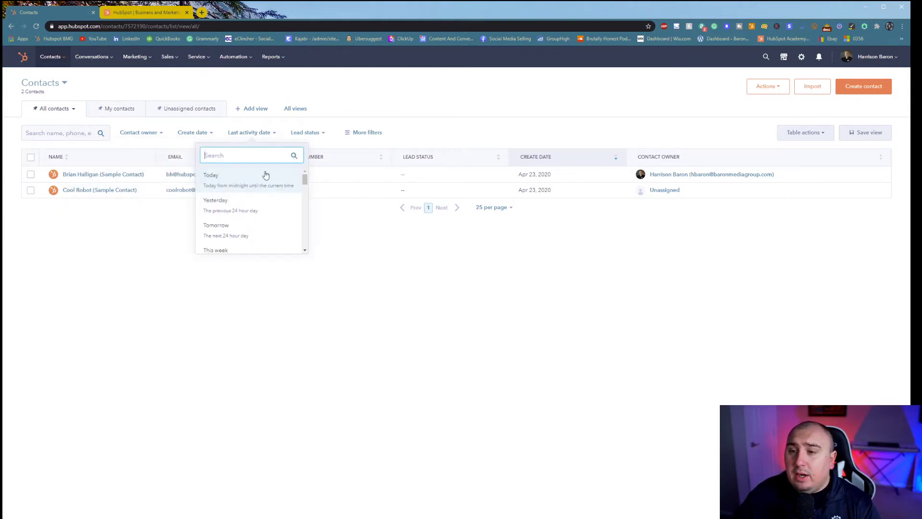
{"action": "left_click", "coordinate": [334, 240]}
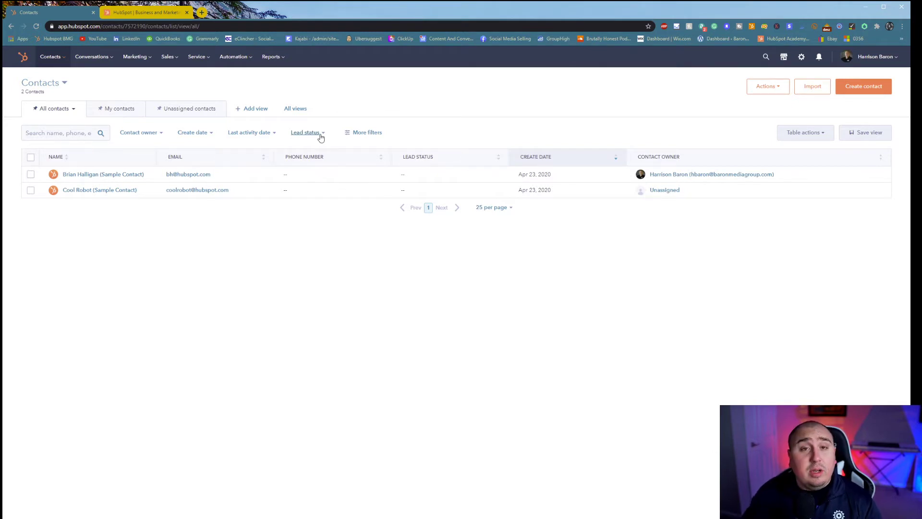
- Examine the full list of contact properties available as additional filters, from contact information to web analytics history, and close it
{"action": "left_click", "coordinate": [357, 133]}
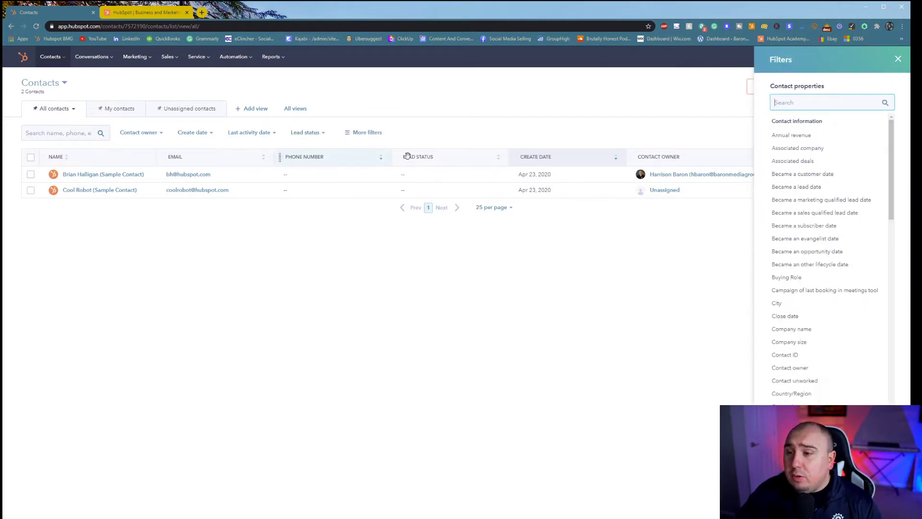
{"action": "scroll", "coordinate": [793, 192], "scroll_direction": "down", "scroll_amount": 3}
{"action": "scroll", "coordinate": [795, 211], "scroll_direction": "up", "scroll_amount": 2}
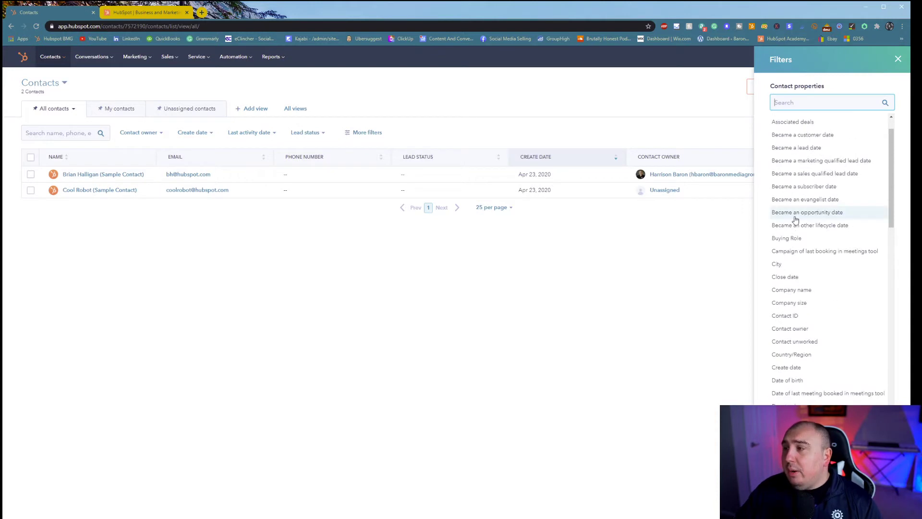
{"action": "scroll", "coordinate": [816, 166], "scroll_direction": "up", "scroll_amount": 2}
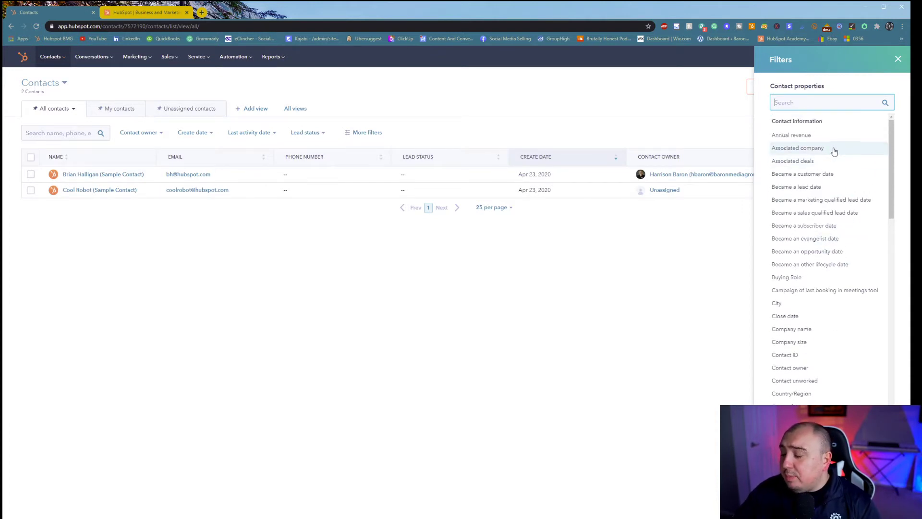
{"action": "scroll", "coordinate": [821, 168], "scroll_direction": "down", "scroll_amount": 4}
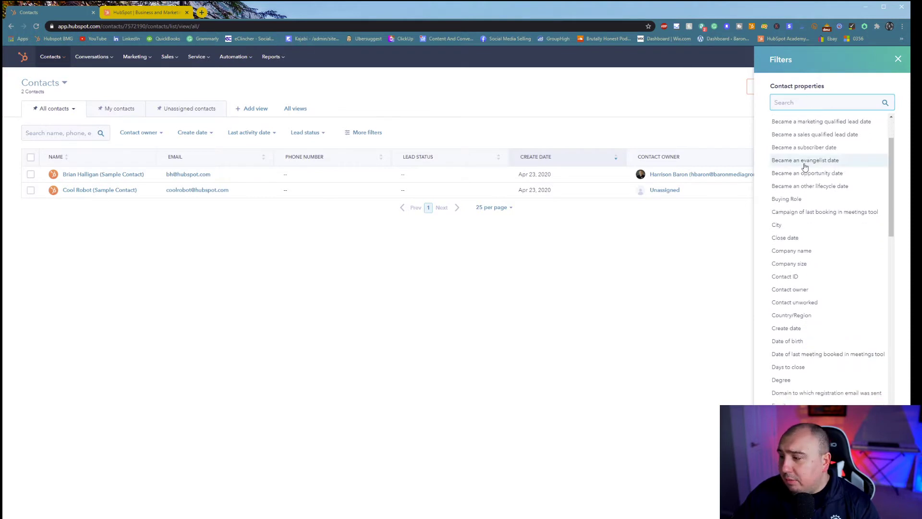
{"action": "scroll", "coordinate": [806, 168], "scroll_direction": "down", "scroll_amount": 4}
{"action": "scroll", "coordinate": [807, 172], "scroll_direction": "down", "scroll_amount": 15}
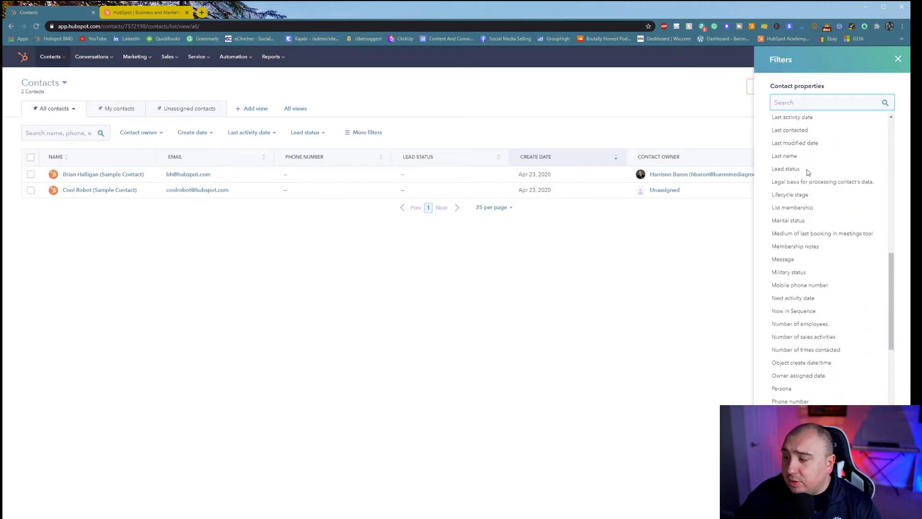
{"action": "scroll", "coordinate": [809, 172], "scroll_direction": "down", "scroll_amount": 4}
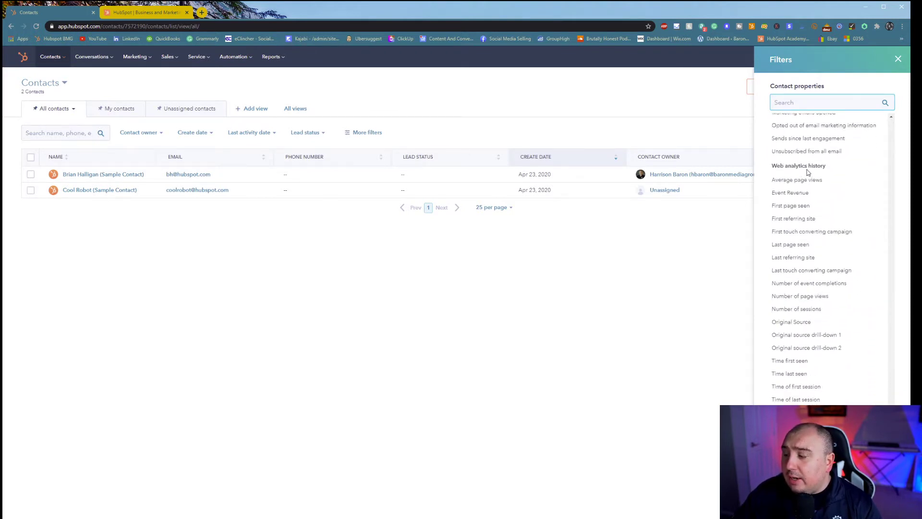
{"action": "scroll", "coordinate": [809, 172], "scroll_direction": "up", "scroll_amount": 10}
{"action": "scroll", "coordinate": [808, 172], "scroll_direction": "up", "scroll_amount": 15}
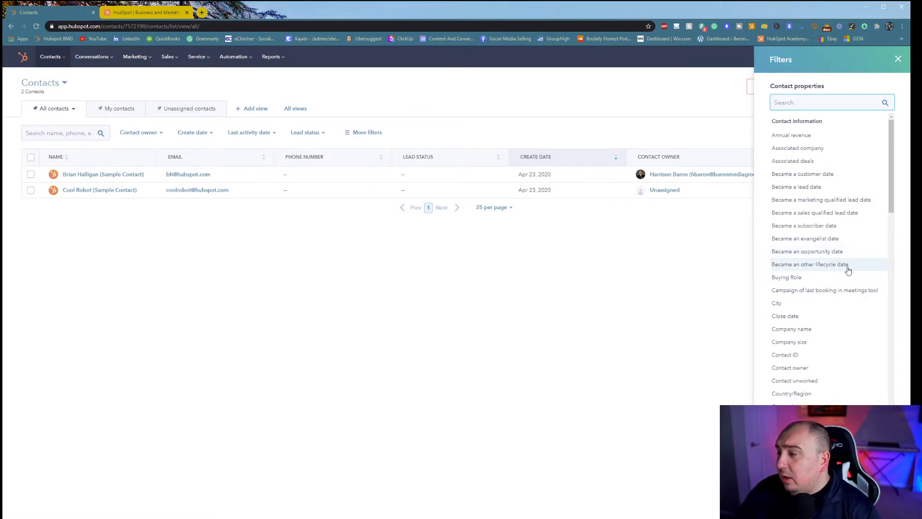
{"action": "scroll", "coordinate": [847, 268], "scroll_direction": "down", "scroll_amount": 4}
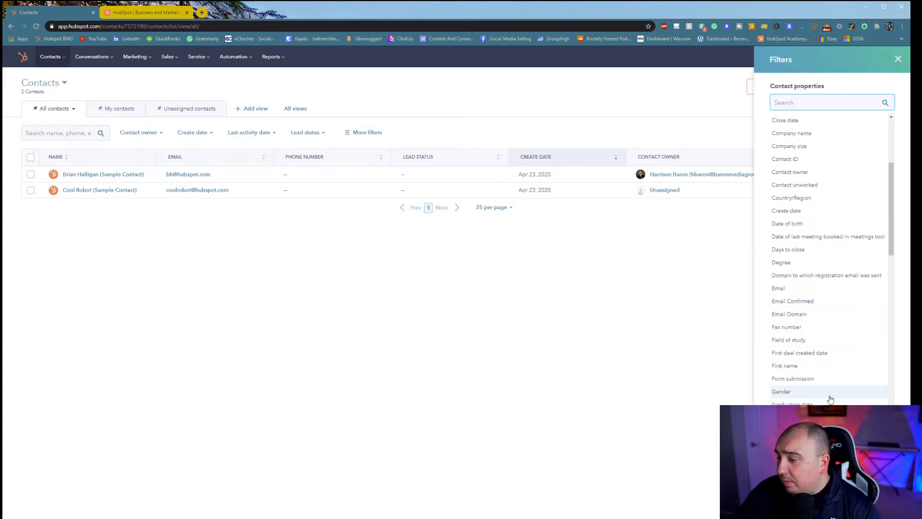
{"action": "scroll", "coordinate": [828, 260], "scroll_direction": "down", "scroll_amount": 2}
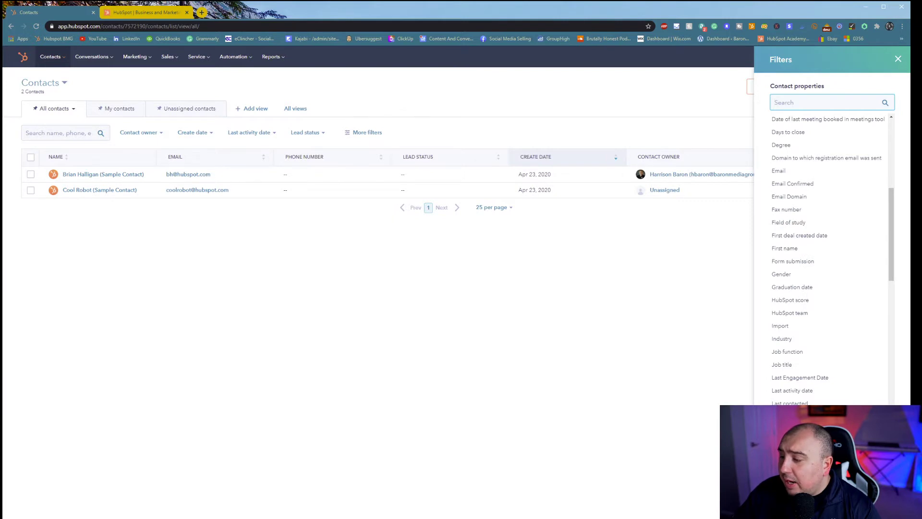
{"action": "scroll", "coordinate": [833, 252], "scroll_direction": "down", "scroll_amount": 4}
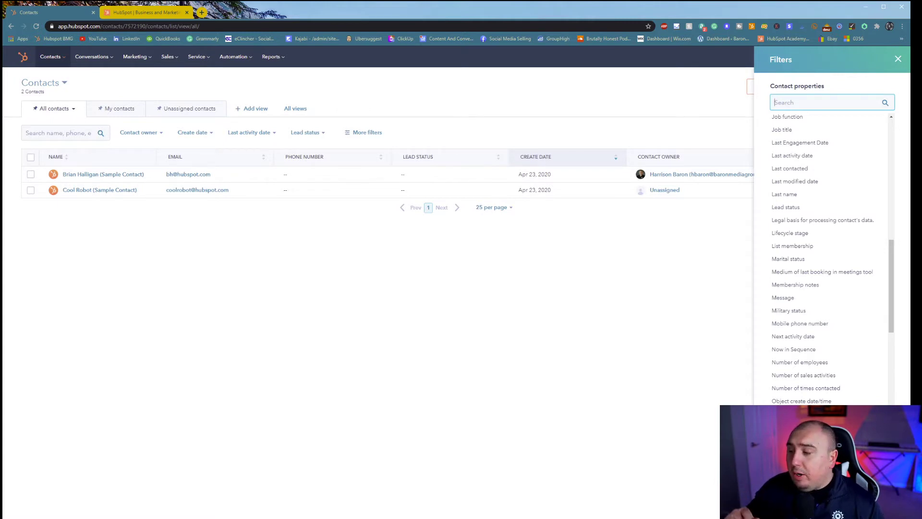
{"action": "scroll", "coordinate": [813, 402], "scroll_direction": "down", "scroll_amount": 5}
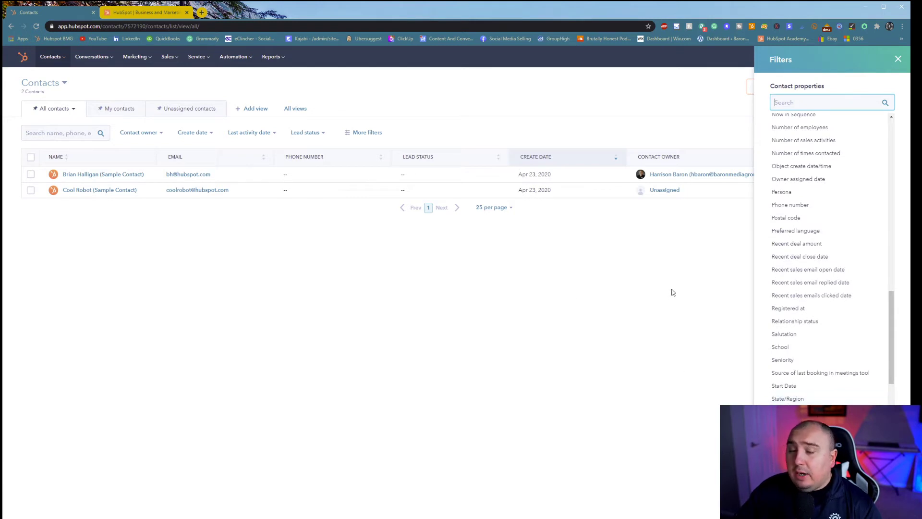
{"action": "left_click", "coordinate": [896, 61]}
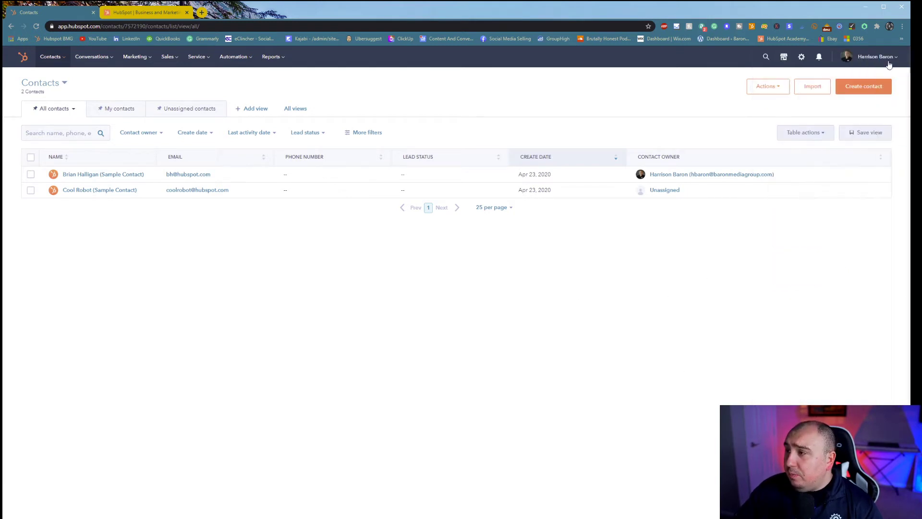
- Start a new contact and fill in the contact's email, first name and last name, with the job title CEO
{"action": "left_click", "coordinate": [854, 86]}
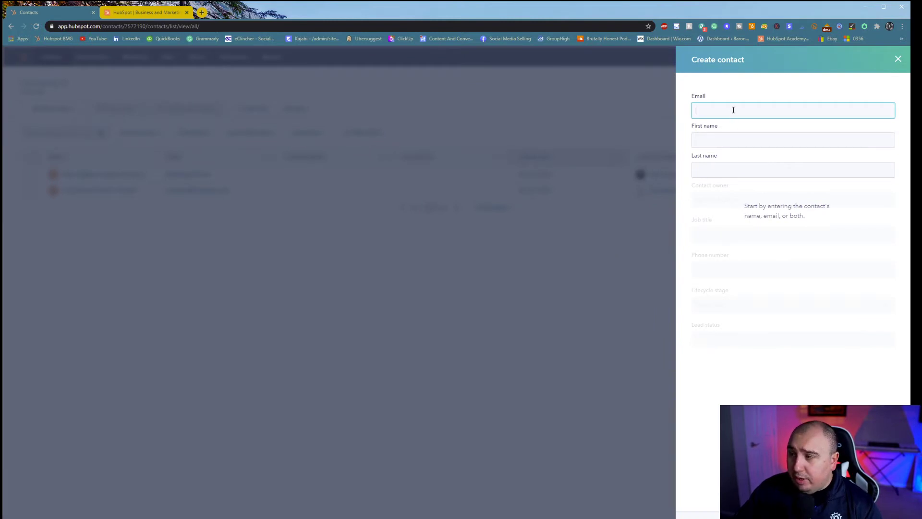
{"action": "left_click", "coordinate": [732, 134]}
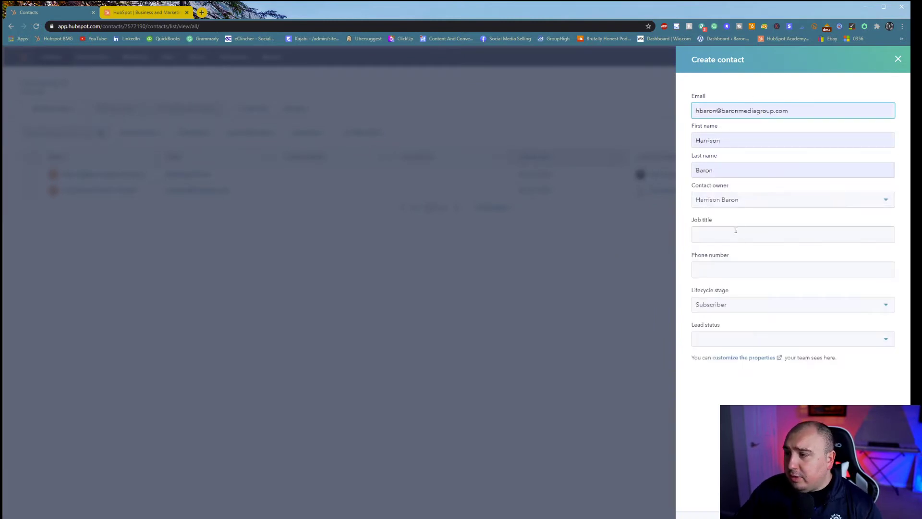
{"action": "left_click", "coordinate": [733, 240]}
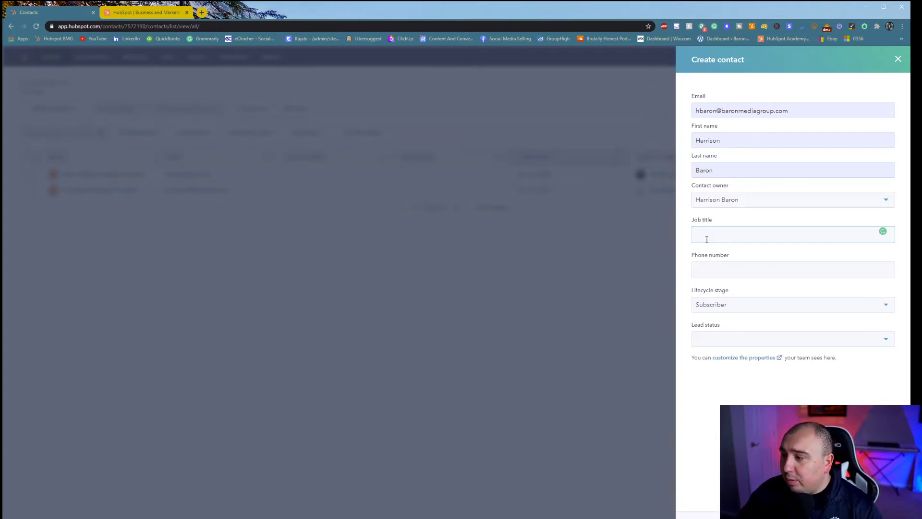
{"action": "type", "text": "CE"}
{"action": "key", "text": "Tab"}
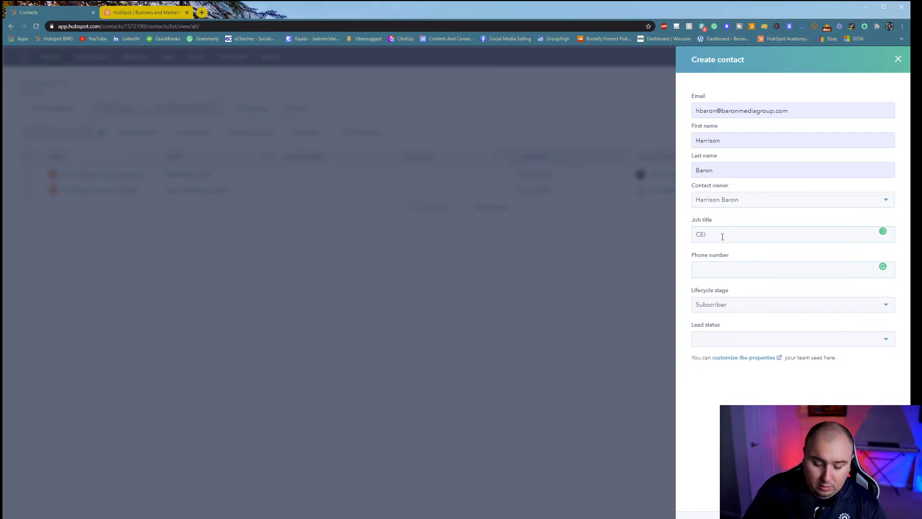
{"action": "key", "text": "Tab"}
{"action": "type", "text": "6"}
{"action": "key", "text": "BackSpace"}
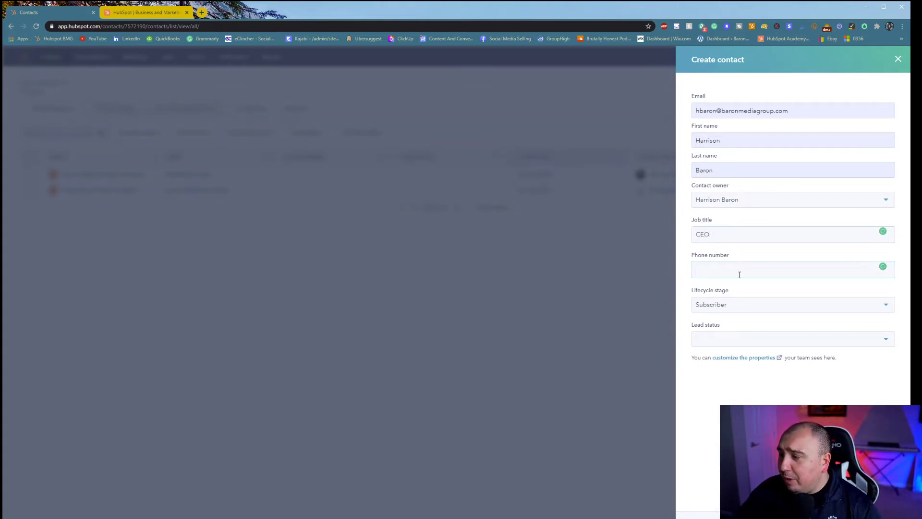
- Look through the lead status options without choosing one, and create the contact
{"action": "left_click", "coordinate": [750, 345]}
{"action": "left_click", "coordinate": [696, 476]}
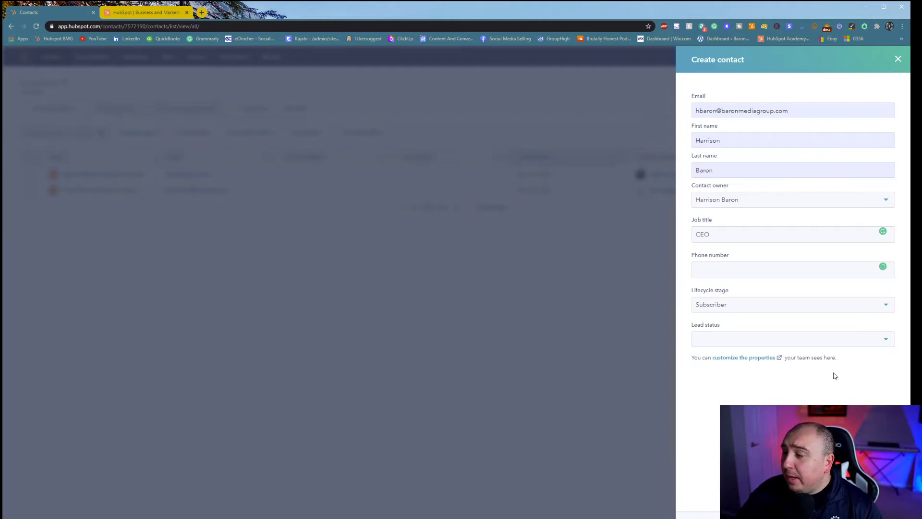
{"action": "left_click", "coordinate": [823, 348]}
{"action": "scroll", "coordinate": [783, 418], "scroll_direction": "down", "scroll_amount": 1}
{"action": "scroll", "coordinate": [714, 433], "scroll_direction": "up", "scroll_amount": 2}
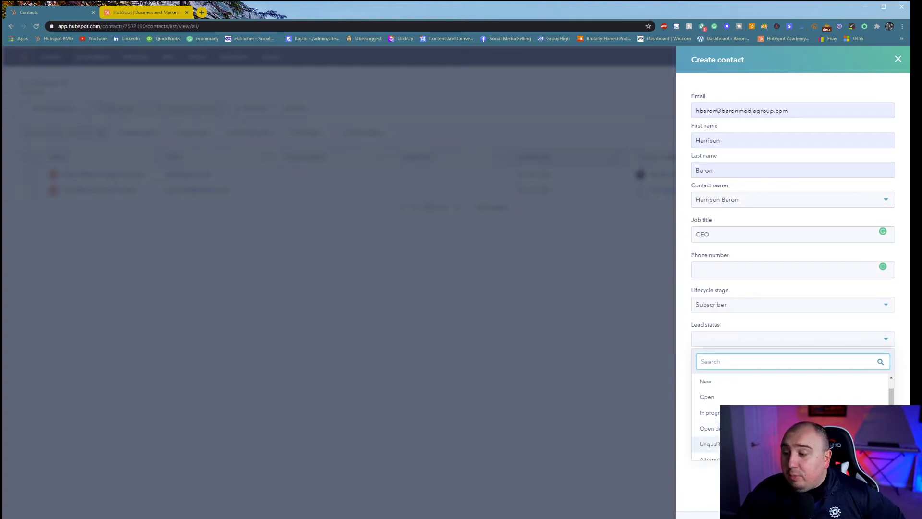
{"action": "scroll", "coordinate": [730, 440], "scroll_direction": "down", "scroll_amount": 1}
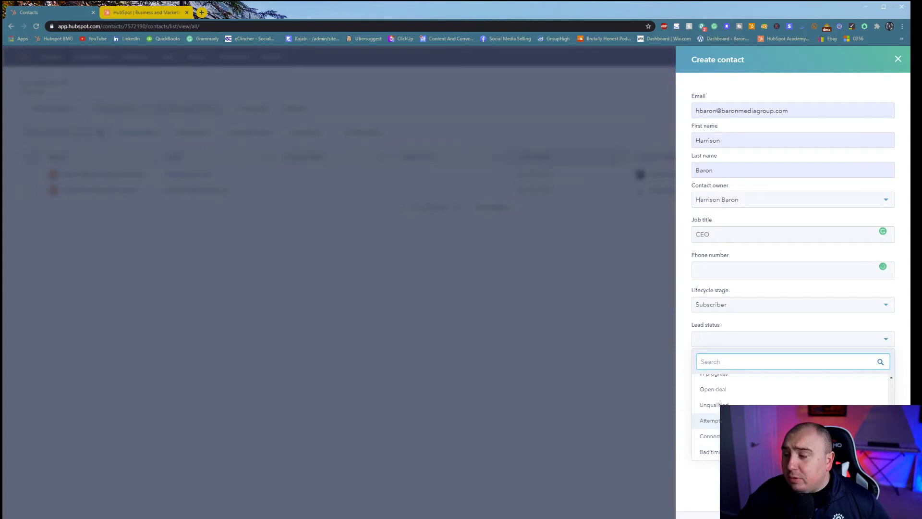
{"action": "left_click", "coordinate": [749, 483]}
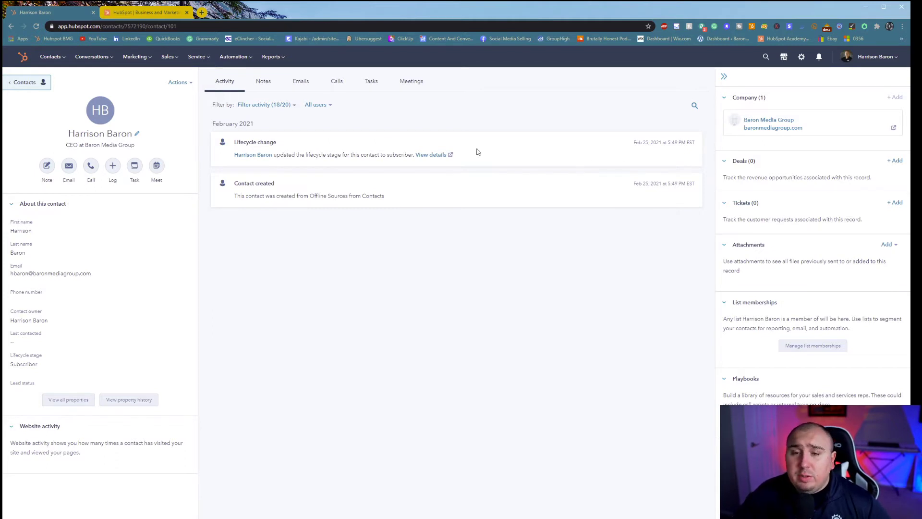
- Return to the contacts list, open the HubSpot, Inc. CEO sample contact and look through its lifecycle stage options without changing the stage
{"action": "left_click", "coordinate": [24, 82]}
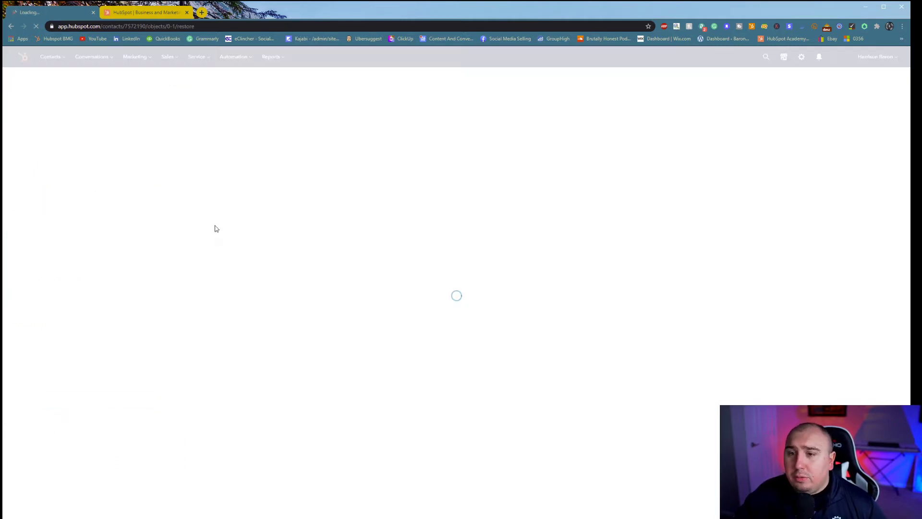
{"action": "left_click", "coordinate": [86, 191]}
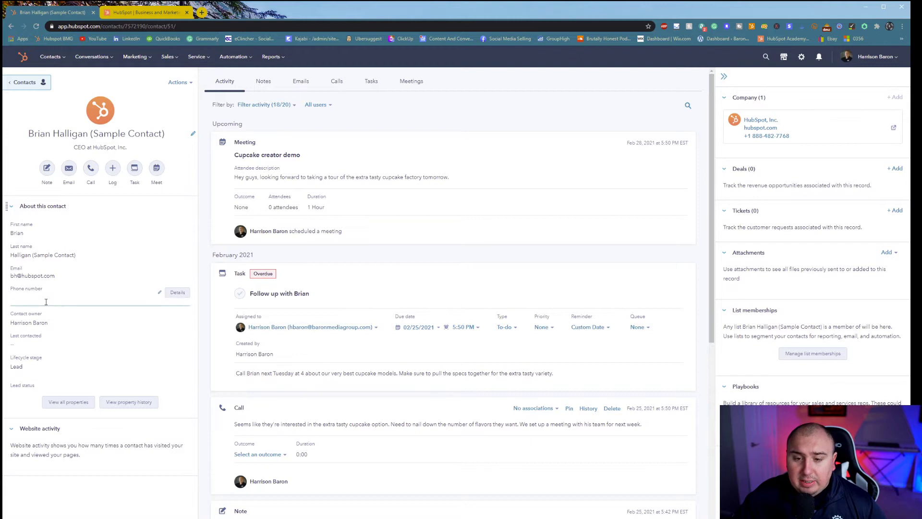
{"action": "left_click", "coordinate": [28, 367]}
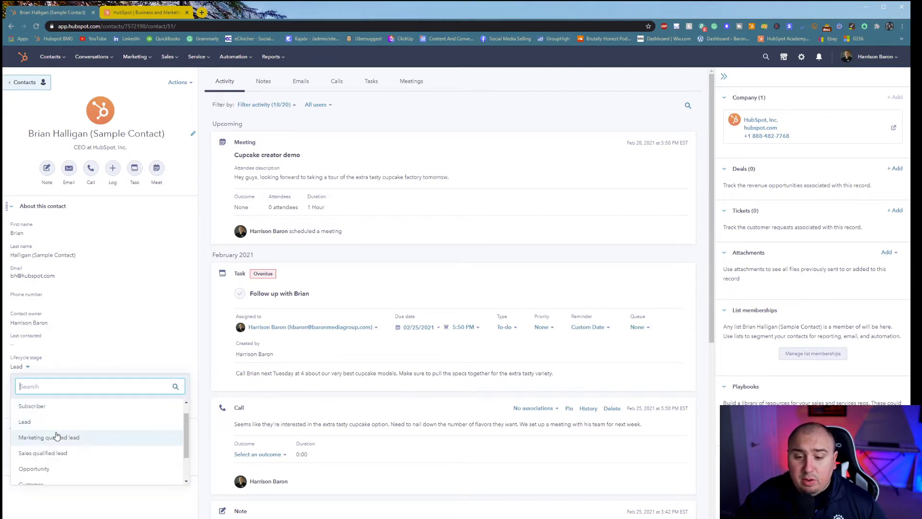
{"action": "scroll", "coordinate": [63, 458], "scroll_direction": "down", "scroll_amount": 4}
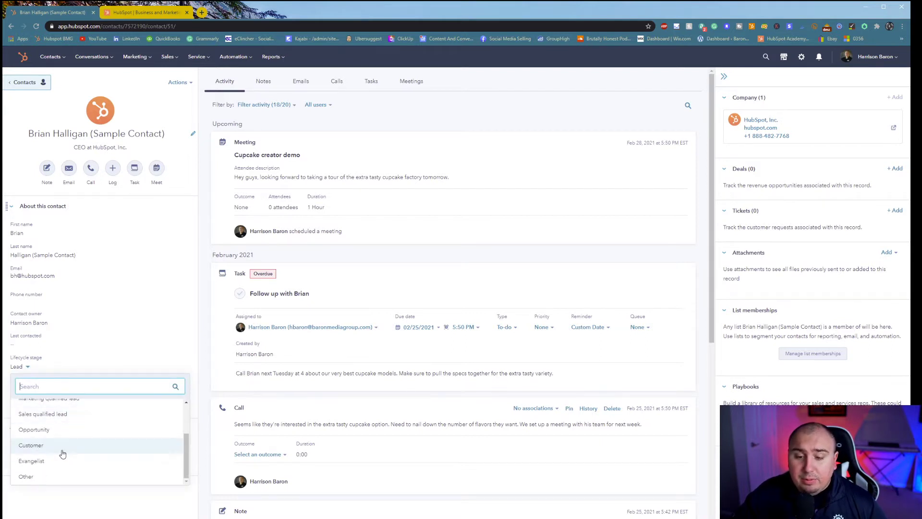
{"action": "left_click", "coordinate": [67, 499]}
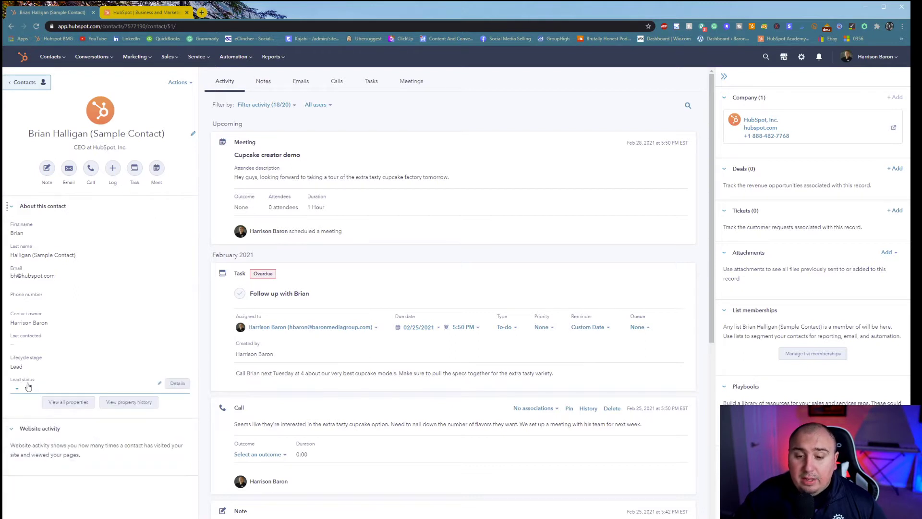
- Look through the sample contact's lead status options and close the list without choosing one
{"action": "left_click", "coordinate": [17, 393]}
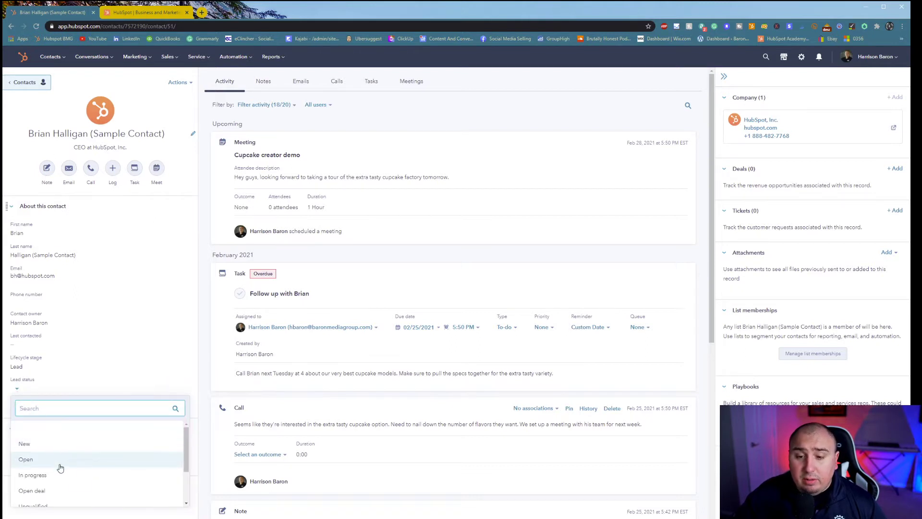
{"action": "scroll", "coordinate": [58, 463], "scroll_direction": "down", "scroll_amount": 3}
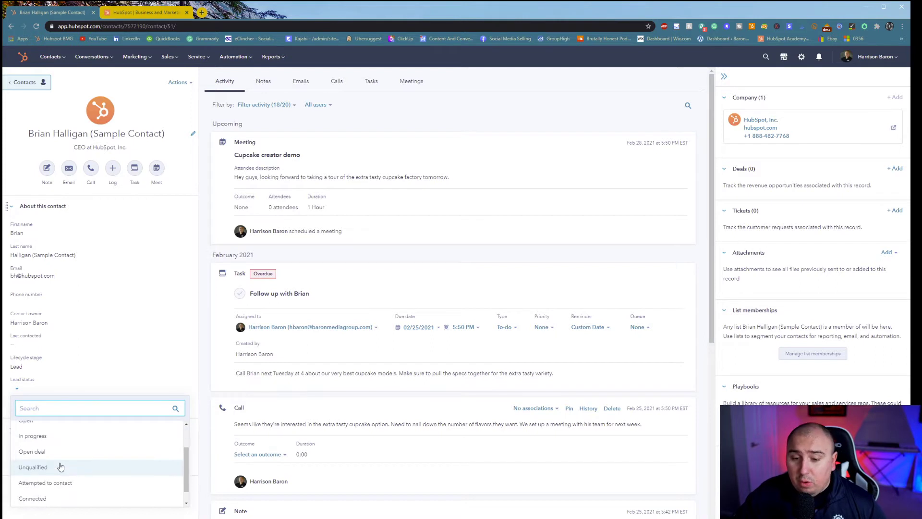
{"action": "left_click", "coordinate": [64, 512]}
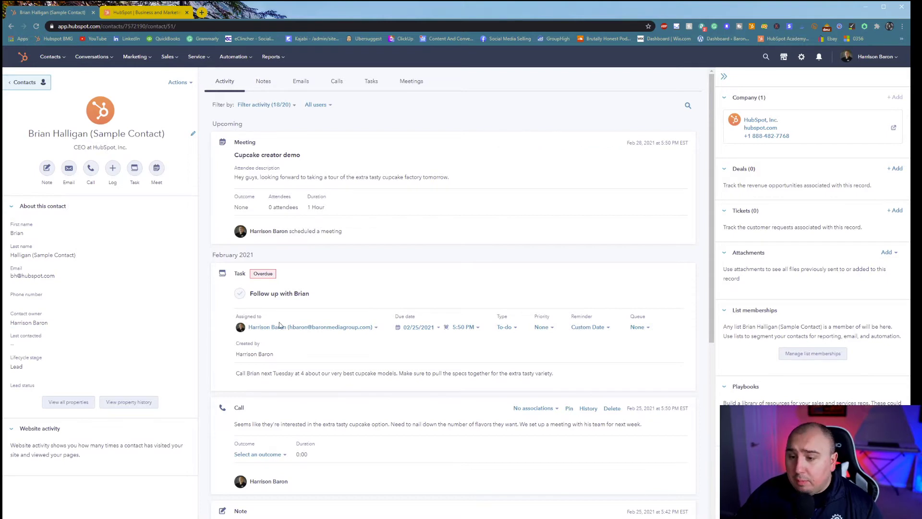
- Review the sample contact's activity timeline and check the available activity type and user filters without changing them
{"action": "scroll", "coordinate": [284, 332], "scroll_direction": "down", "scroll_amount": 7}
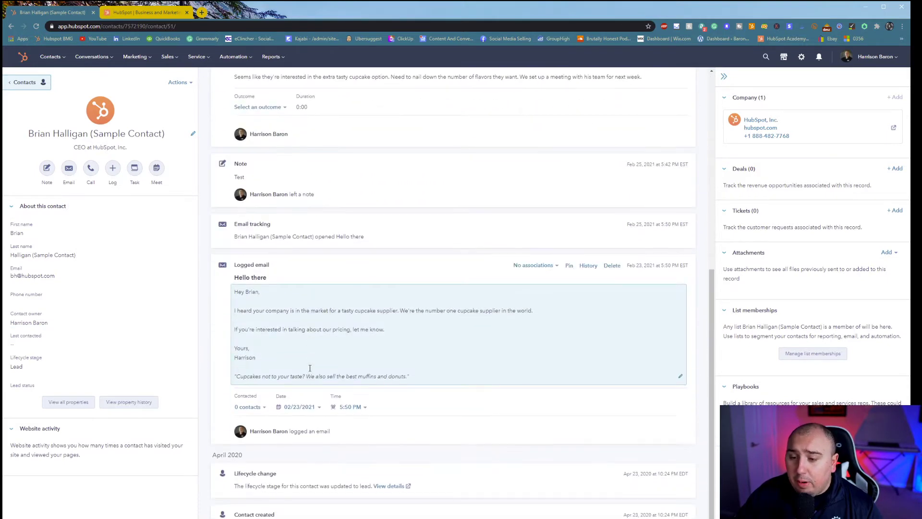
{"action": "scroll", "coordinate": [346, 360], "scroll_direction": "up", "scroll_amount": 8}
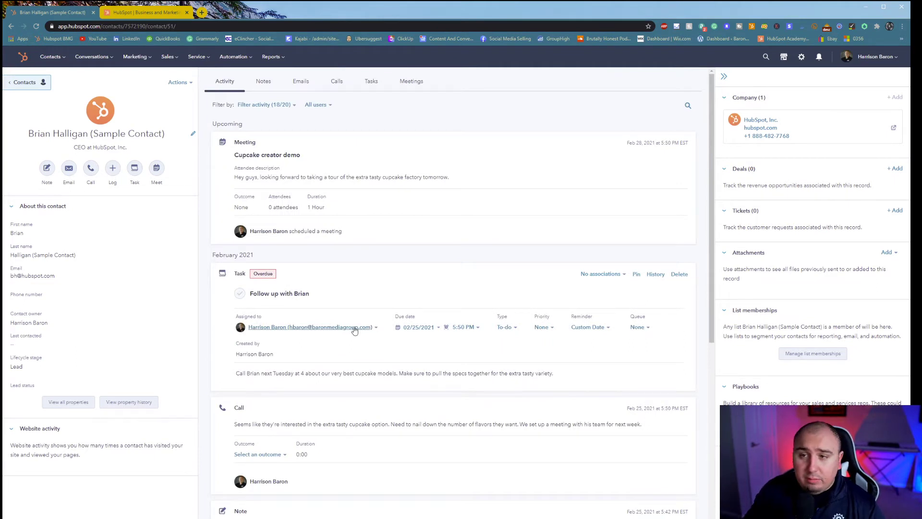
{"action": "left_click", "coordinate": [279, 105]}
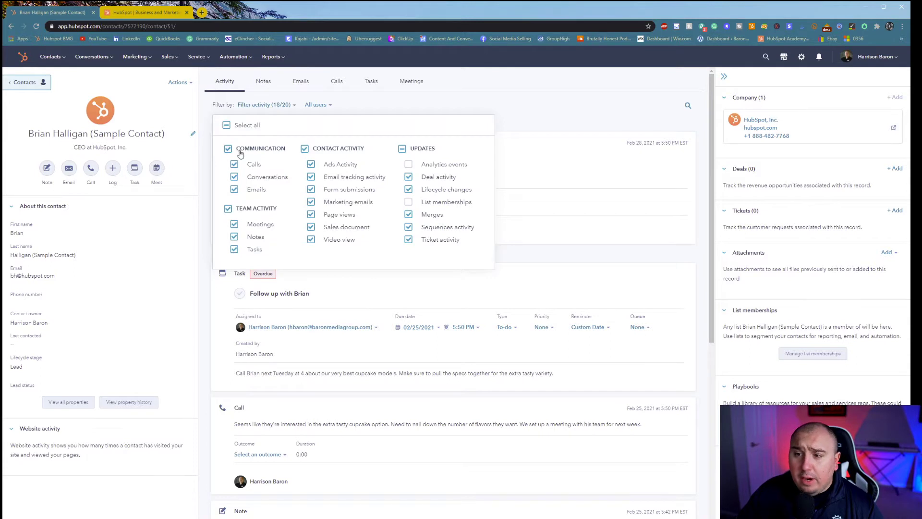
{"action": "left_click", "coordinate": [414, 111]}
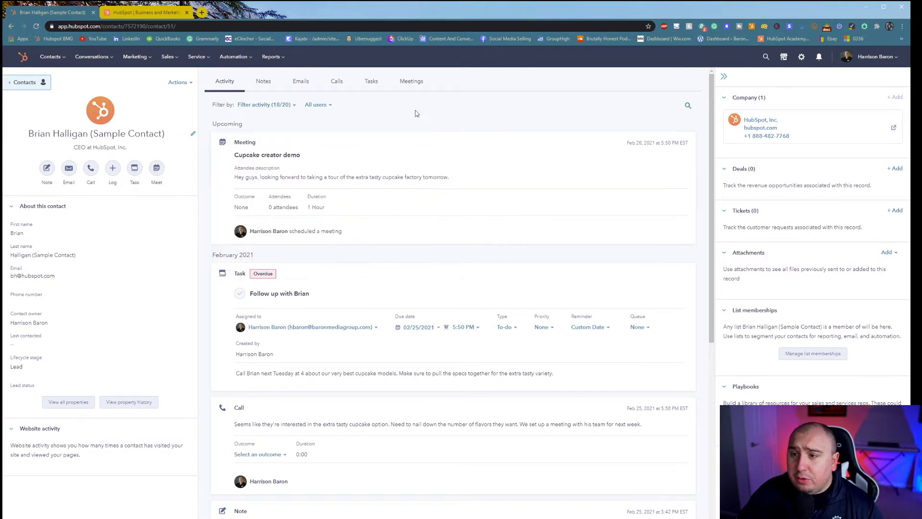
{"action": "left_click", "coordinate": [327, 105]}
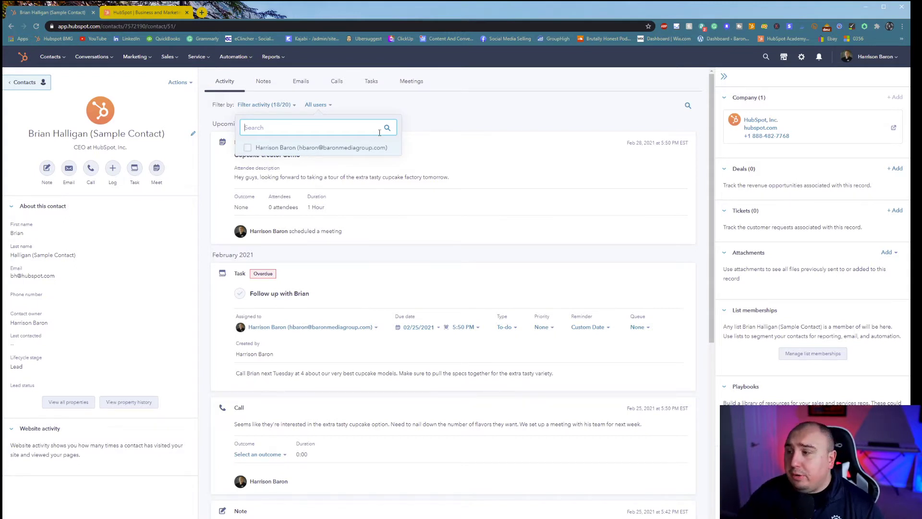
- Save a new note reading "More Notes" on the sample contact, checking its associated records and follow-up date choices
{"action": "left_click", "coordinate": [267, 90]}
{"action": "mouse_move", "coordinate": [324, 156]}
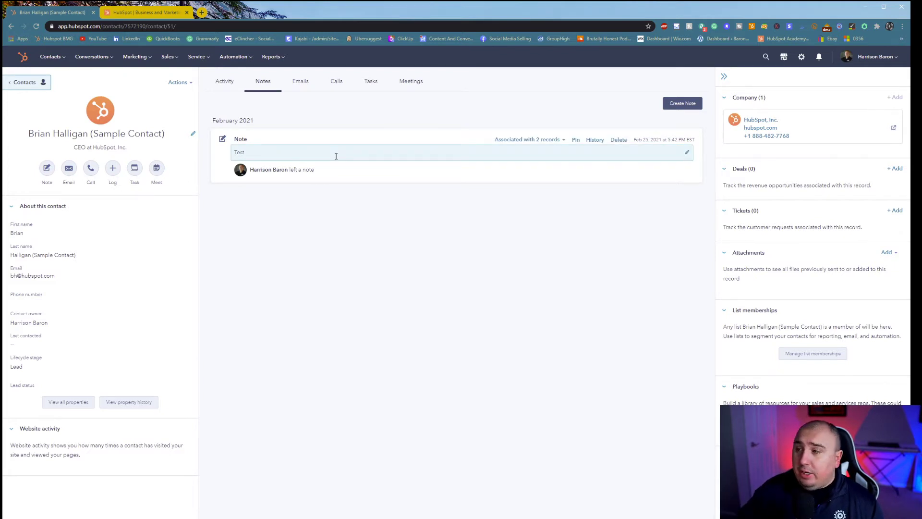
{"action": "type", "text": "More Notes"}
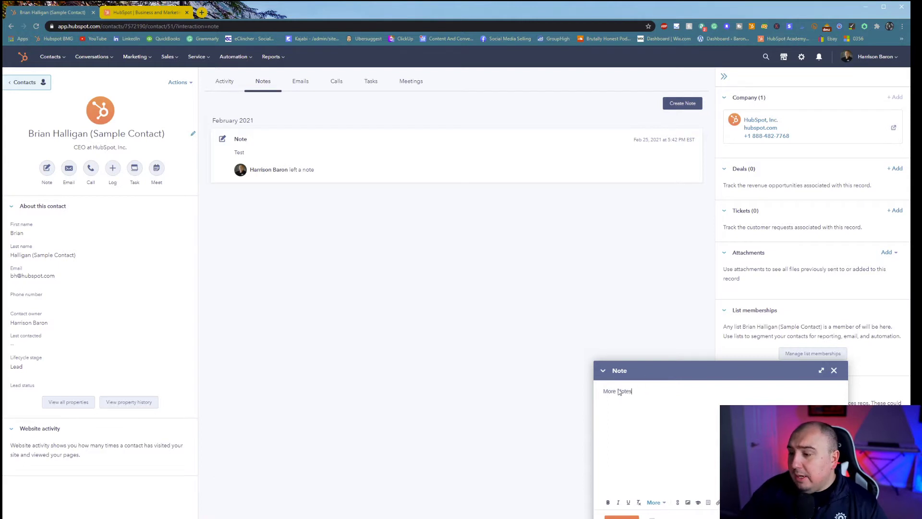
{"action": "left_click", "coordinate": [655, 504]}
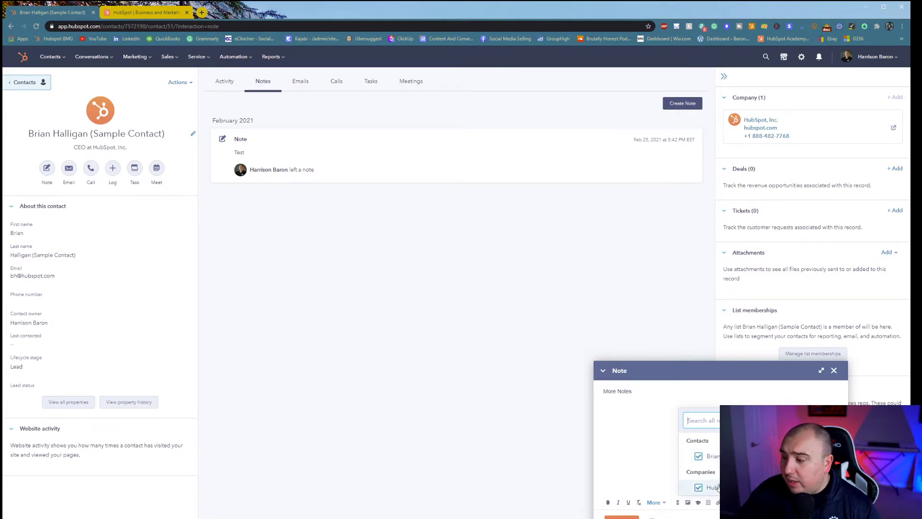
{"action": "left_click", "coordinate": [665, 470]}
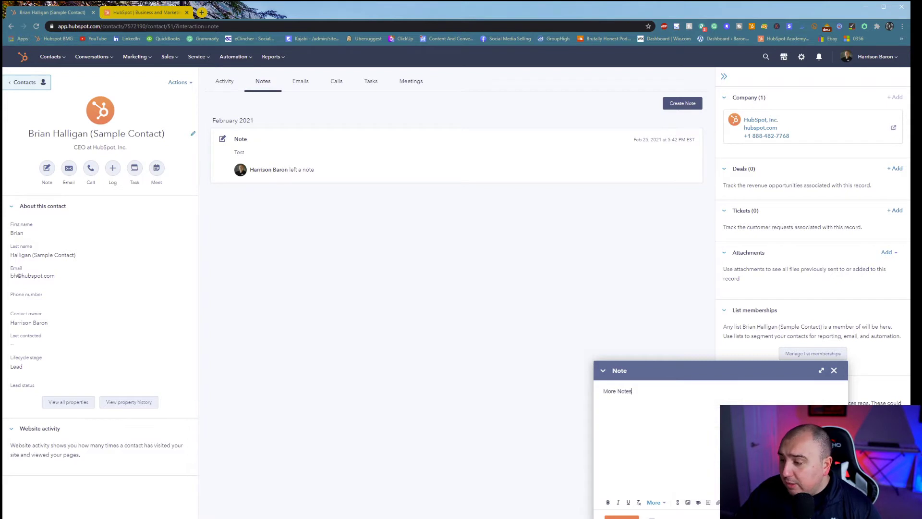
{"action": "left_click", "coordinate": [759, 516]}
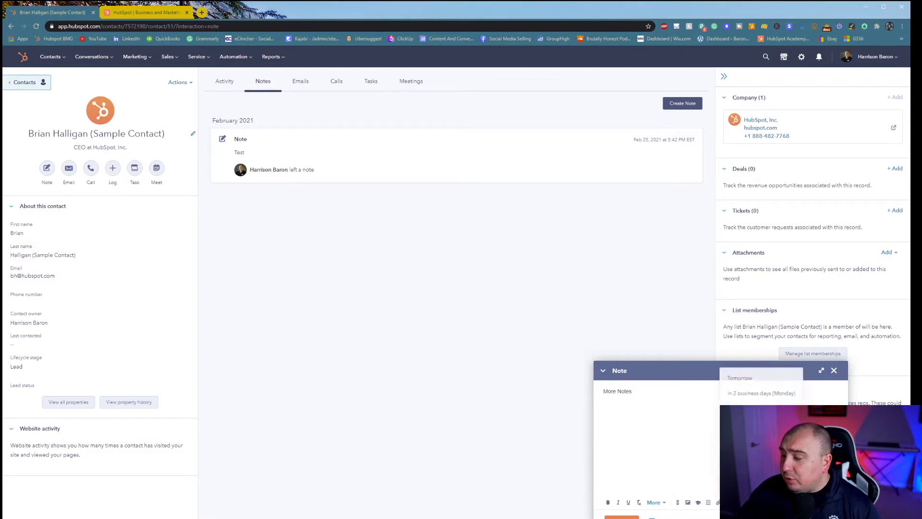
{"action": "left_click", "coordinate": [750, 373]}
{"action": "left_click", "coordinate": [621, 517]}
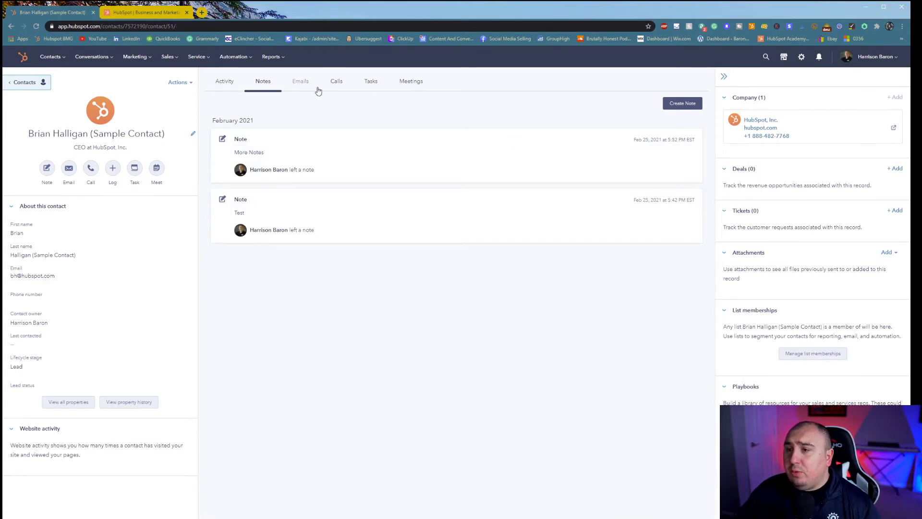
- View the sample contact's logged emails, check the account connection options for creating an email, and close them
{"action": "left_click", "coordinate": [301, 81]}
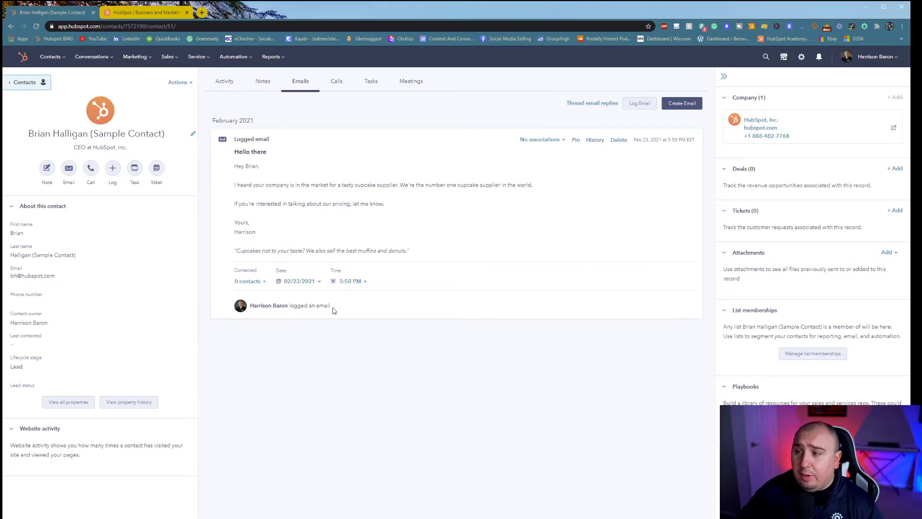
{"action": "left_click", "coordinate": [698, 103]}
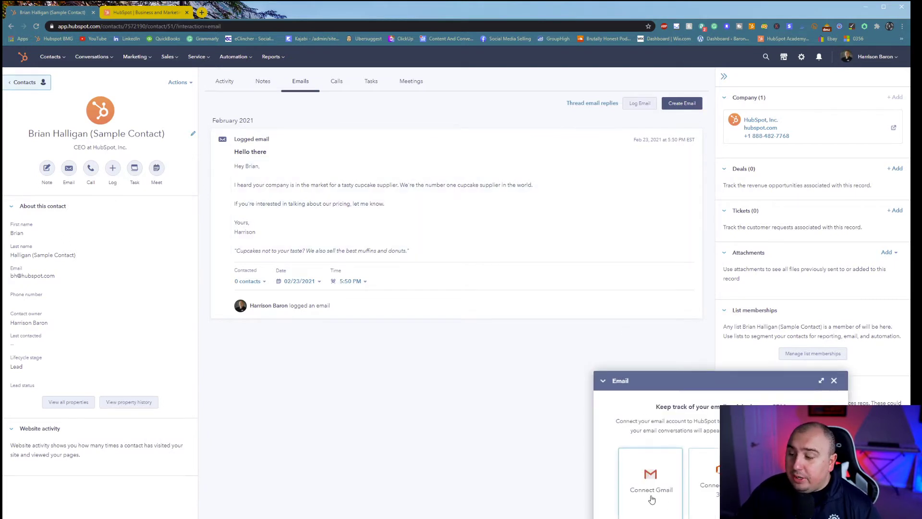
{"action": "left_click", "coordinate": [833, 381]}
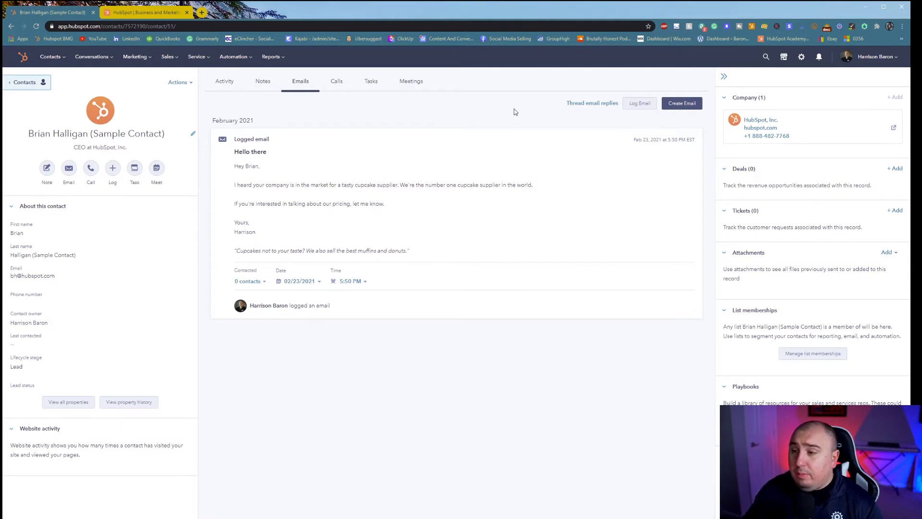
- View the sample contact's logged calls, check the outcome and contacted options for logging a call, and close the form without saving
{"action": "left_click", "coordinate": [341, 83]}
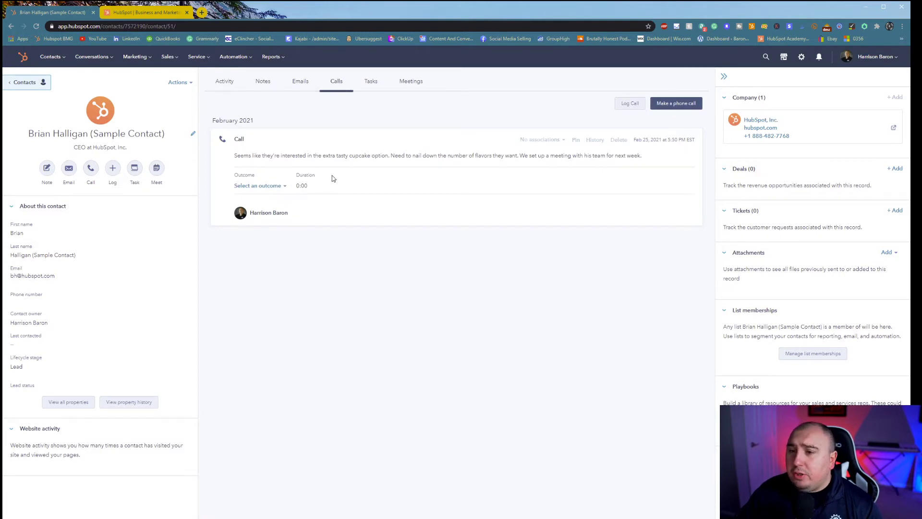
{"action": "left_click_drag", "start_coordinate": [356, 156], "coordinate": [364, 155]}
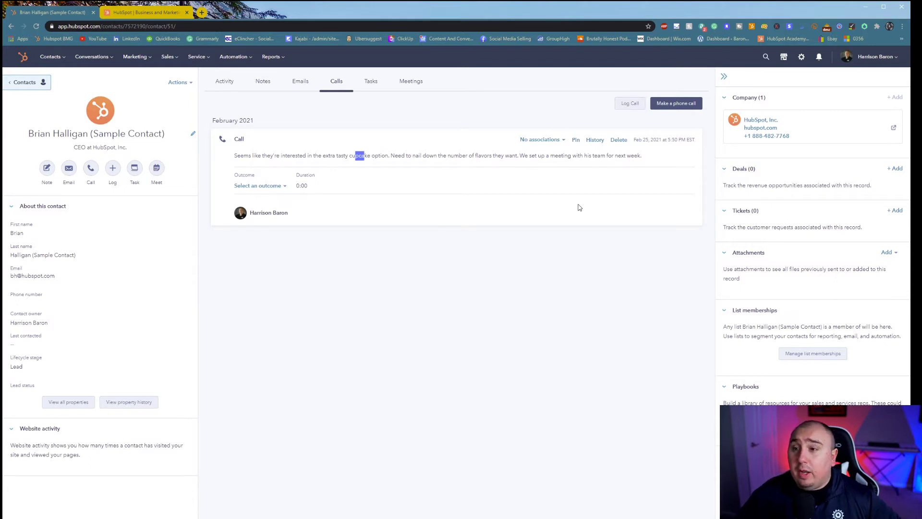
{"action": "left_click", "coordinate": [630, 103]}
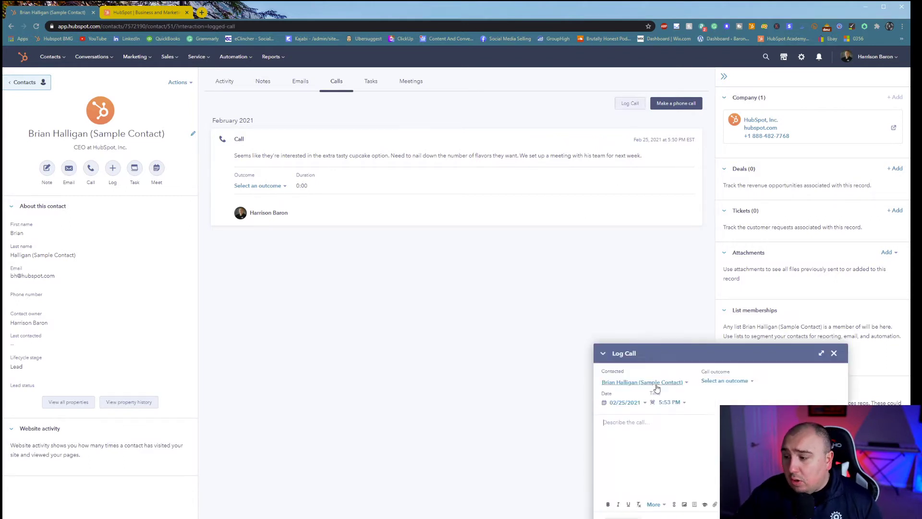
{"action": "left_click", "coordinate": [731, 382]}
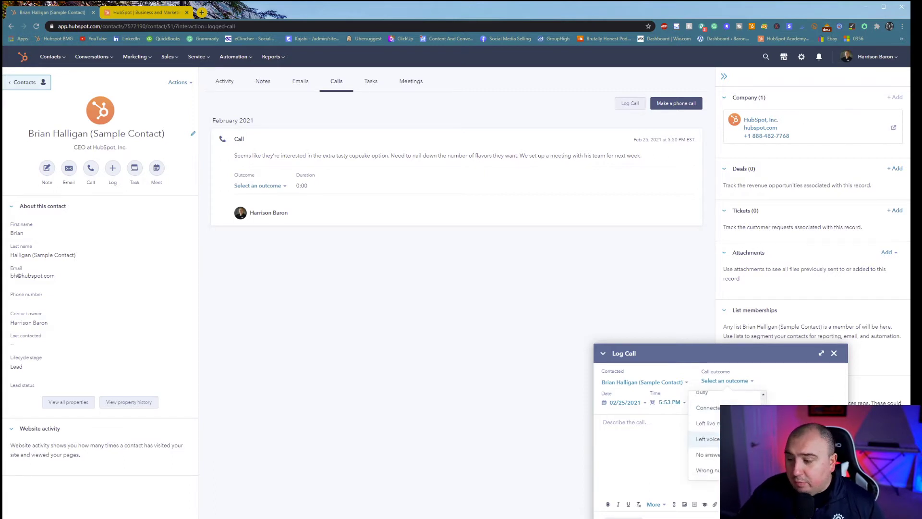
{"action": "left_click", "coordinate": [628, 417]}
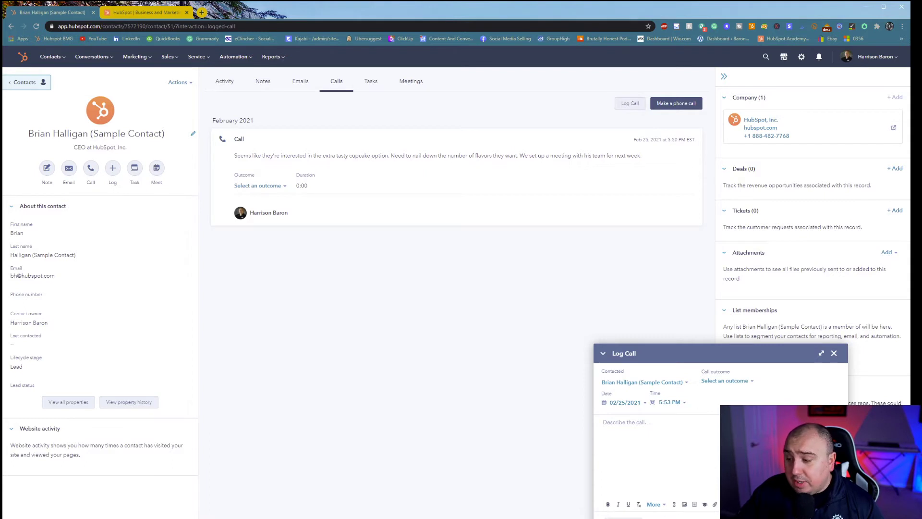
{"action": "left_click", "coordinate": [675, 383]}
{"action": "left_click", "coordinate": [644, 461]}
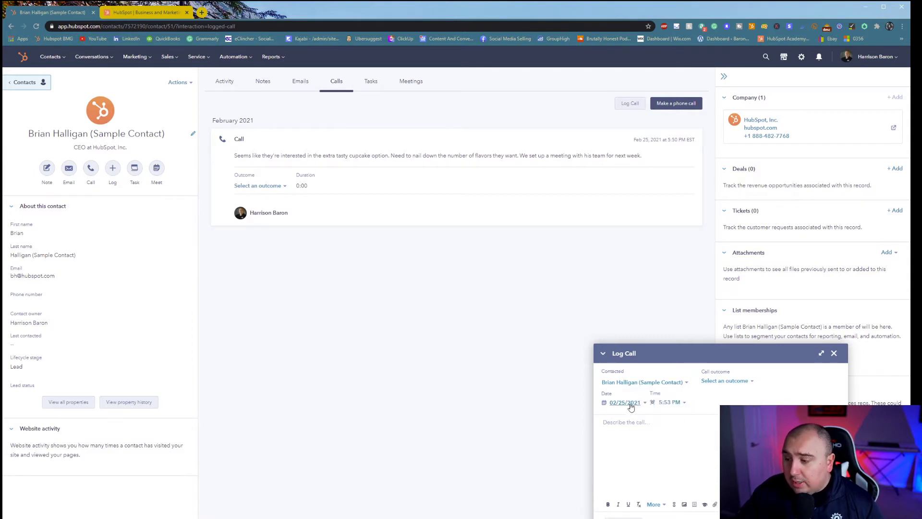
{"action": "left_click", "coordinate": [833, 352]}
- View the sample contact's tasks and meetings, check the meeting scheduling form, and close it without saving
{"action": "left_click", "coordinate": [372, 88]}
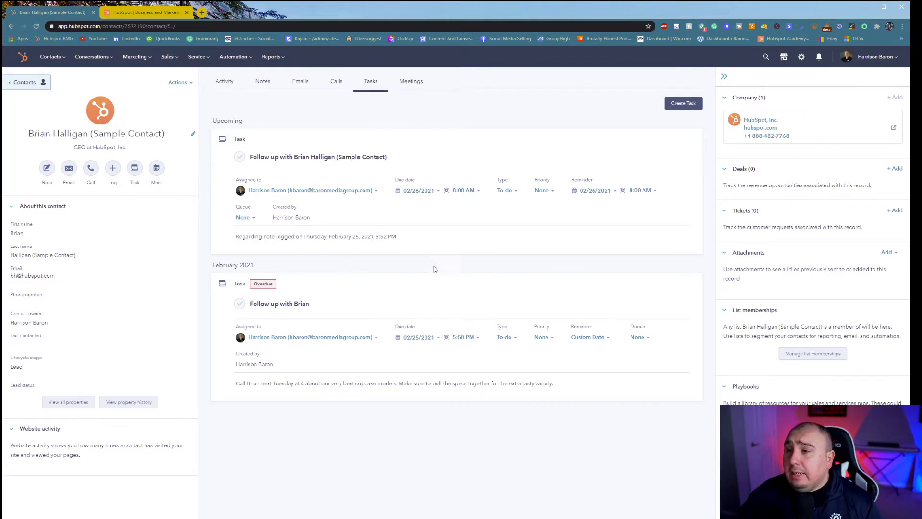
{"action": "left_click", "coordinate": [414, 82]}
{"action": "left_click", "coordinate": [673, 106]}
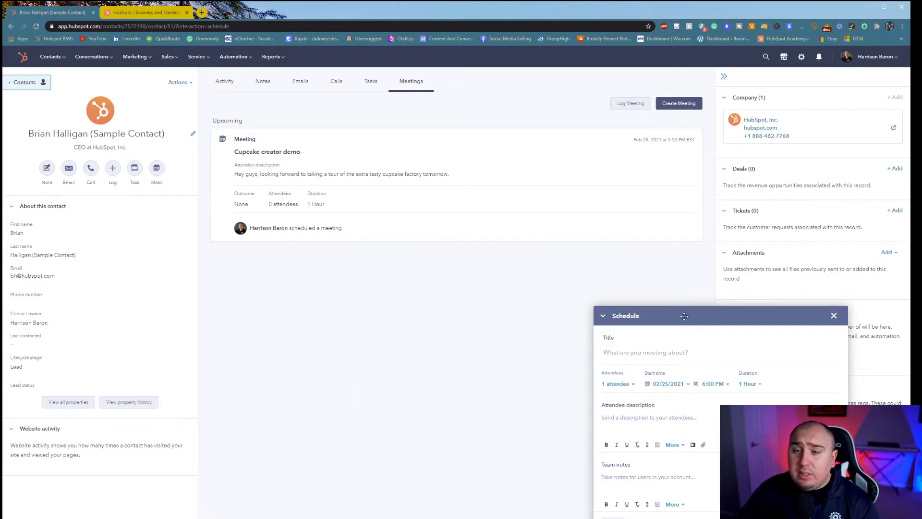
{"action": "left_click", "coordinate": [834, 316]}
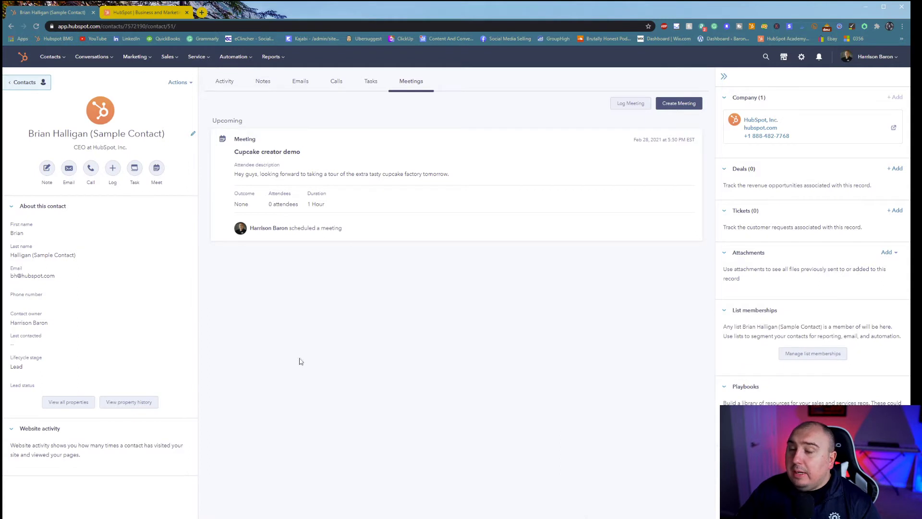
- Start a new deal for the sample contact with an amount of 5000 and deal type New Business, keeping the current deal owner
{"action": "left_click", "coordinate": [894, 169]}
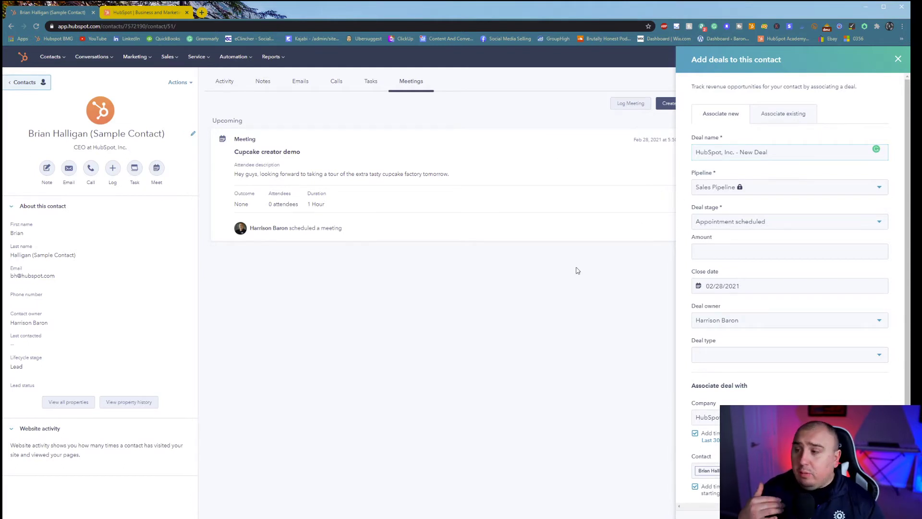
{"action": "left_click", "coordinate": [704, 253]}
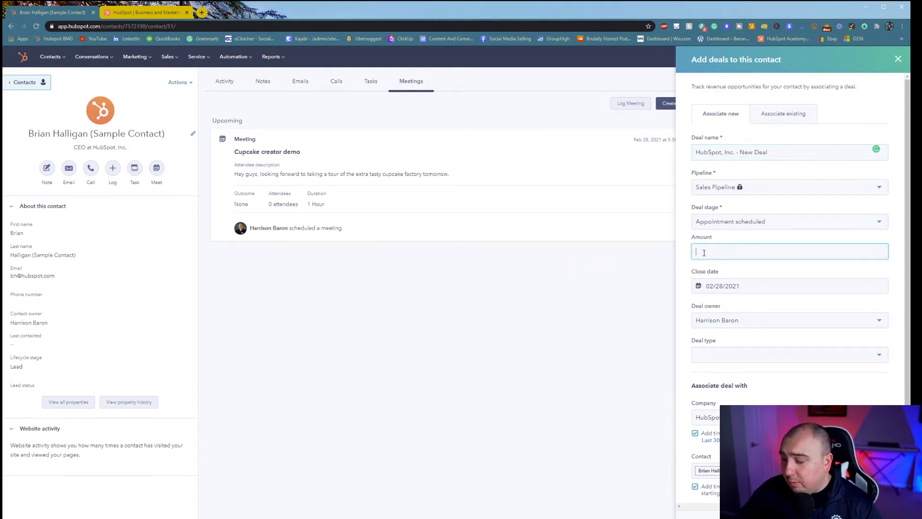
{"action": "type", "text": "5000"}
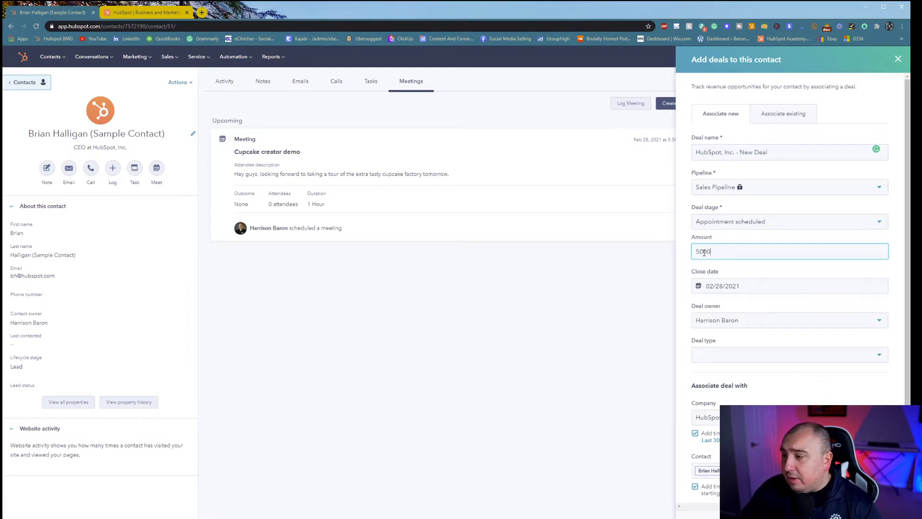
{"action": "left_click", "coordinate": [680, 275]}
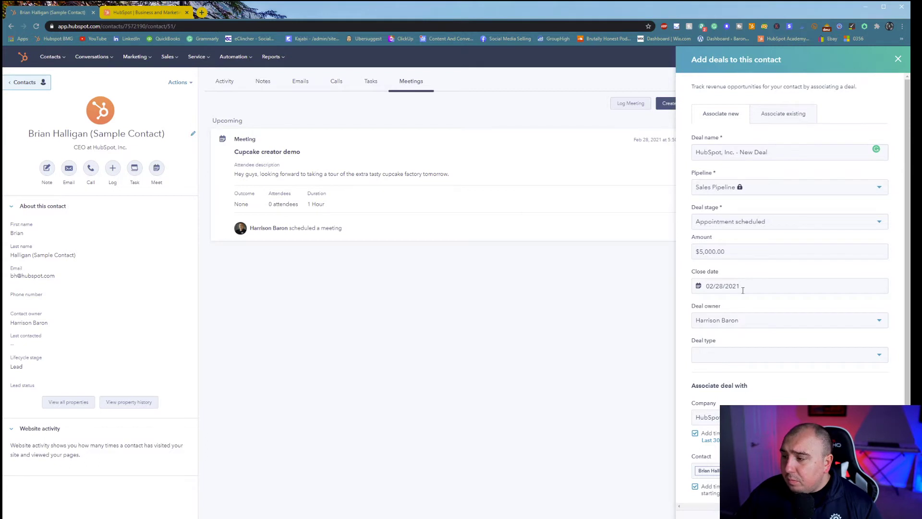
{"action": "left_click", "coordinate": [737, 355]}
{"action": "left_click", "coordinate": [728, 391]}
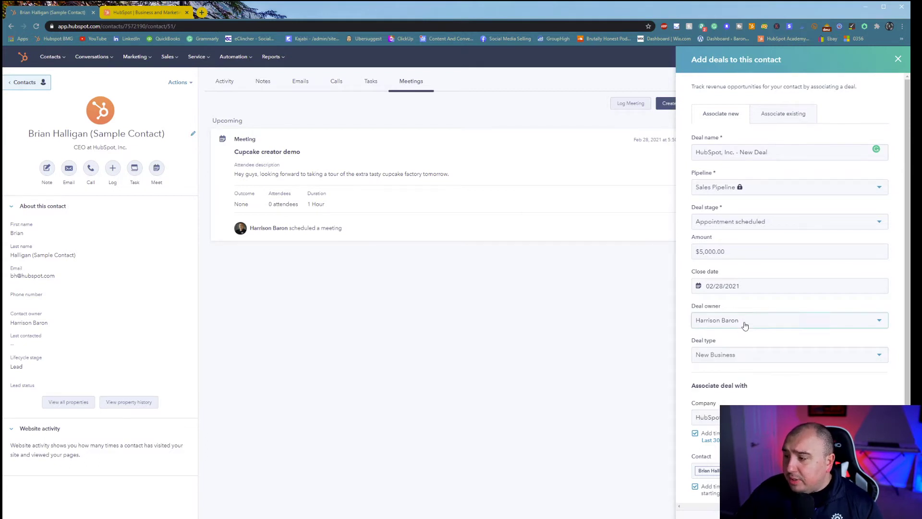
{"action": "left_click", "coordinate": [747, 324]}
{"action": "left_click", "coordinate": [766, 313]}
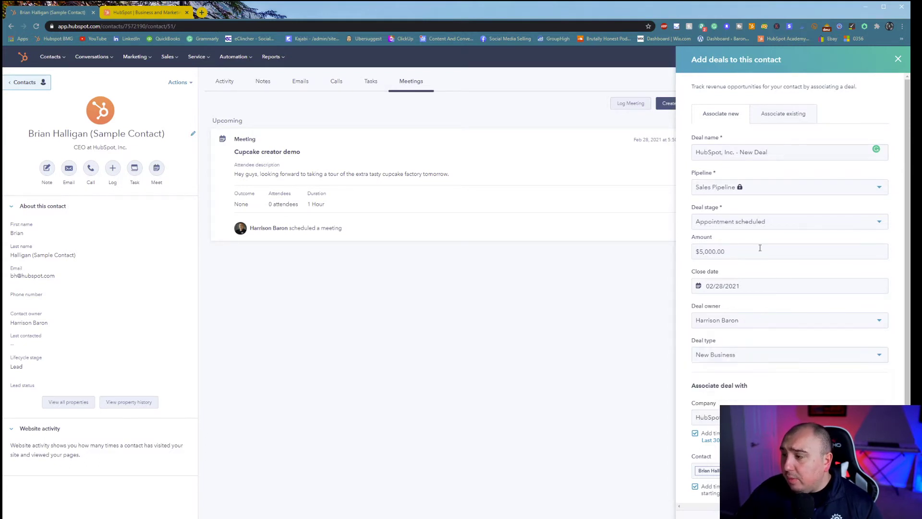
- Check the new deal's custom pipeline offer and contact association choices without changing them
{"action": "left_click", "coordinate": [774, 187]}
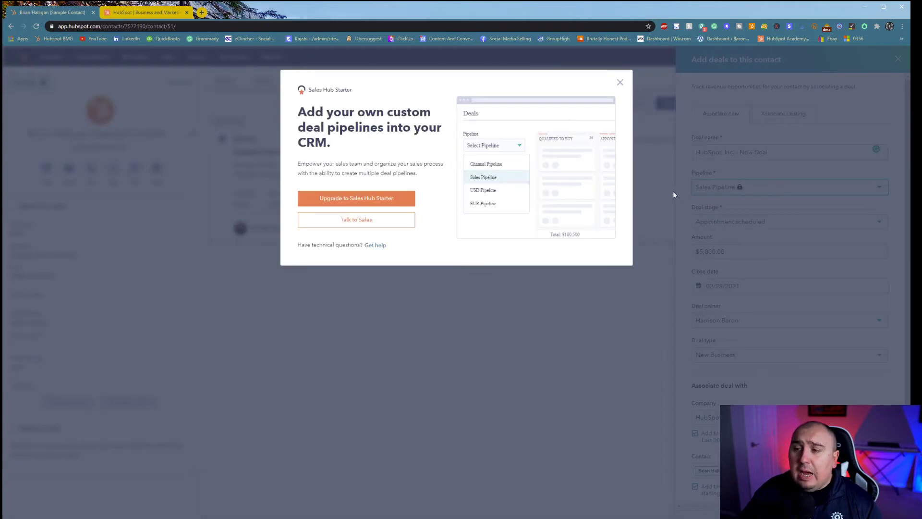
{"action": "left_click", "coordinate": [620, 83]}
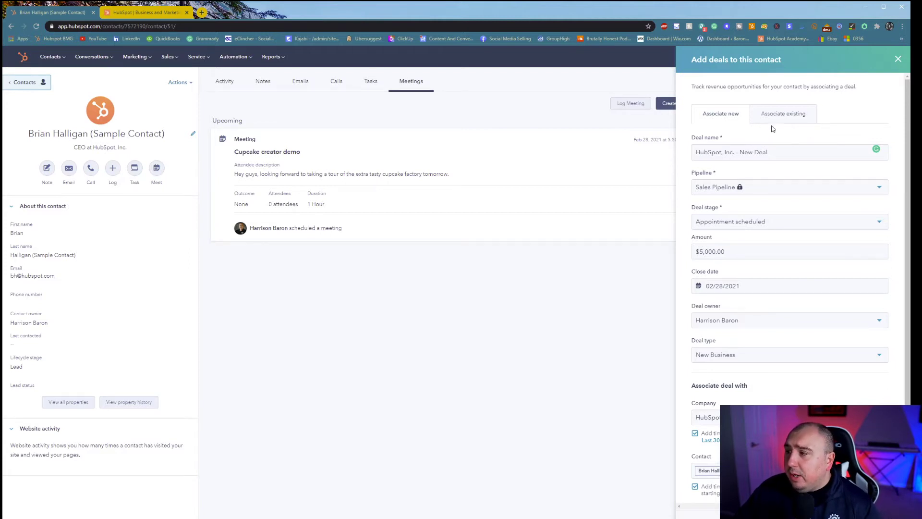
{"action": "scroll", "coordinate": [768, 356], "scroll_direction": "down", "scroll_amount": 1}
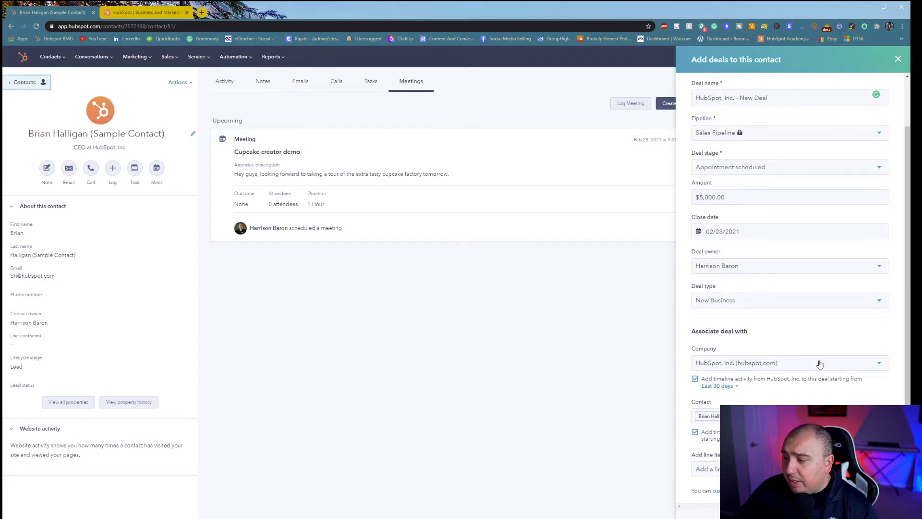
{"action": "left_click", "coordinate": [706, 415]}
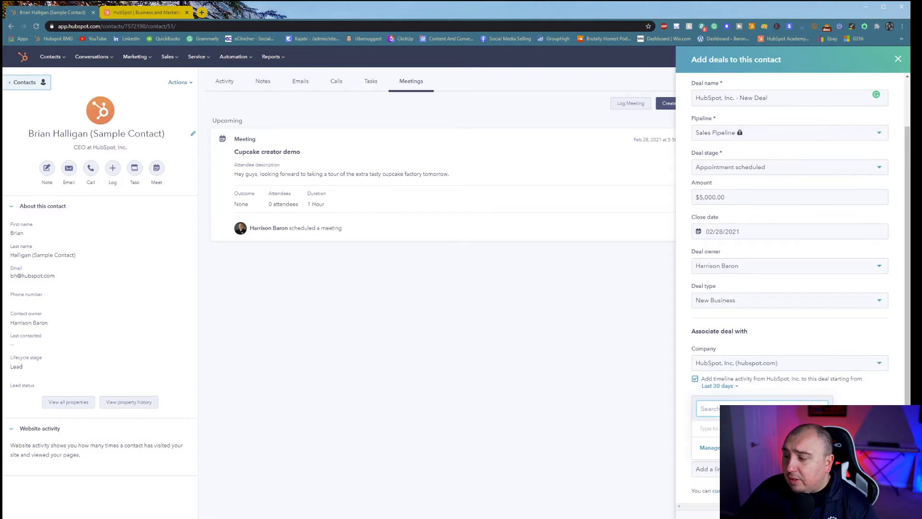
{"action": "key", "text": "Escape"}
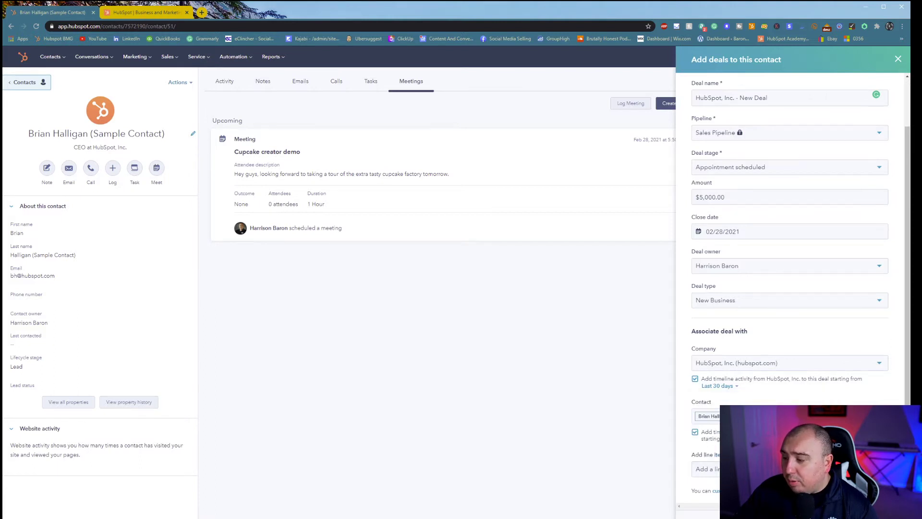
{"action": "scroll", "coordinate": [838, 282], "scroll_direction": "up", "scroll_amount": 3}
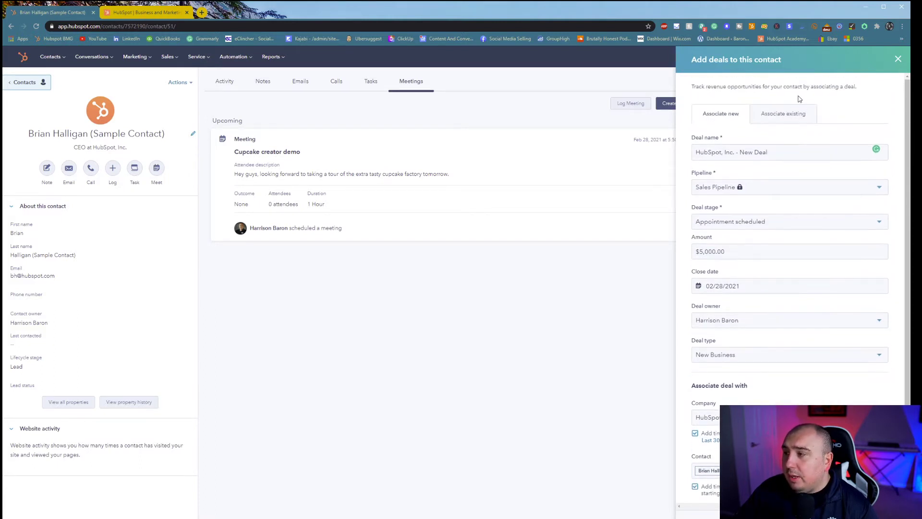
- View the option to associate an existing deal with the contact and close the deal search without choosing one
{"action": "left_click", "coordinate": [788, 115]}
{"action": "left_click", "coordinate": [777, 142]}
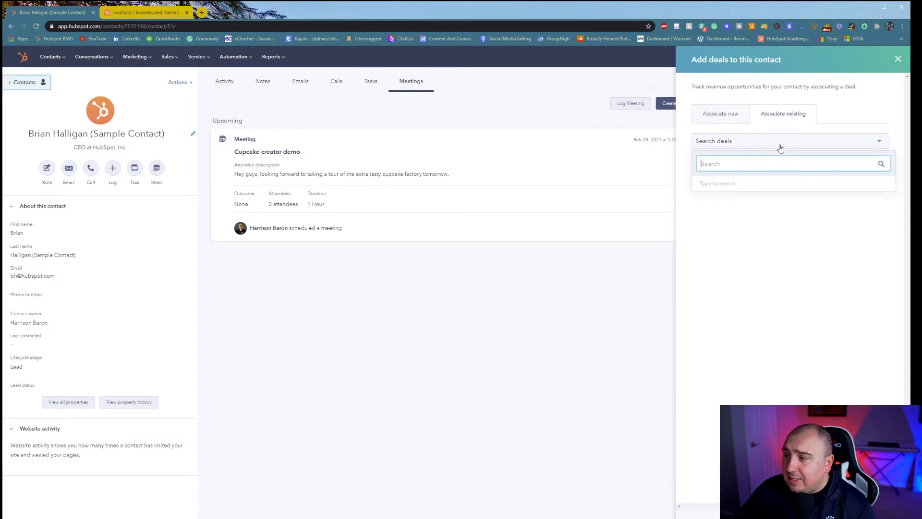
{"action": "left_click", "coordinate": [771, 226]}
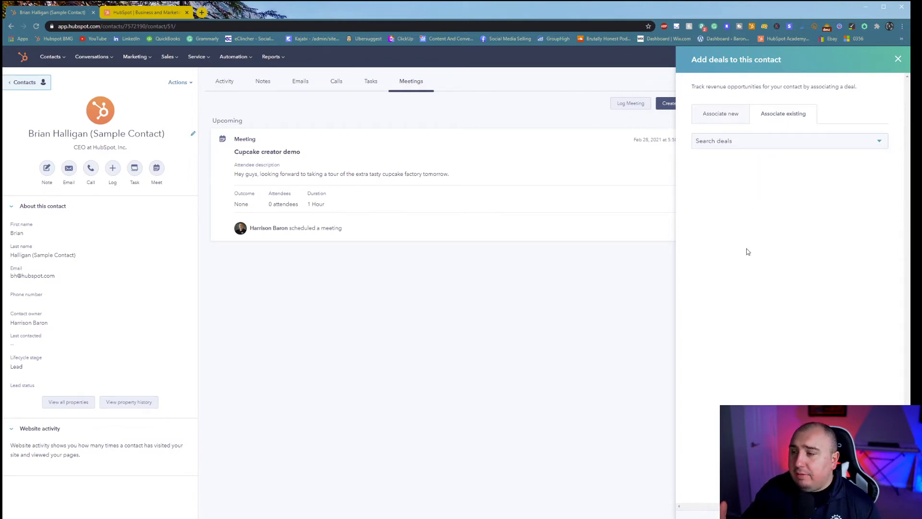
- Create a new deal named HubSpot, Inc. - New Deal for the sample contact with an amount of 5000
{"action": "left_click", "coordinate": [720, 116]}
{"action": "left_click", "coordinate": [744, 257]}
{"action": "type", "text": "5000"}
{"action": "scroll", "coordinate": [743, 258], "scroll_direction": "down", "scroll_amount": 1}
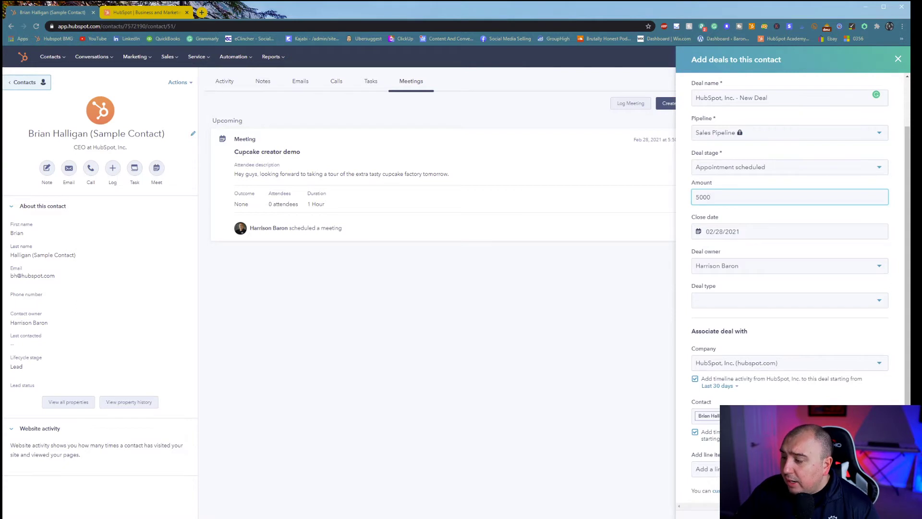
{"action": "key", "text": "Return"}
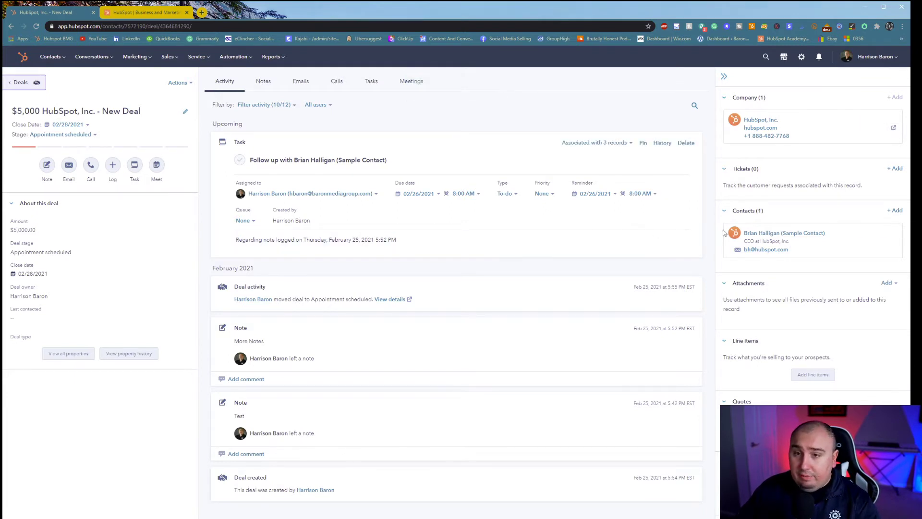
- Return to the contacts list by way of the deal's associated contact record and check the list's available actions
{"action": "left_click", "coordinate": [771, 234]}
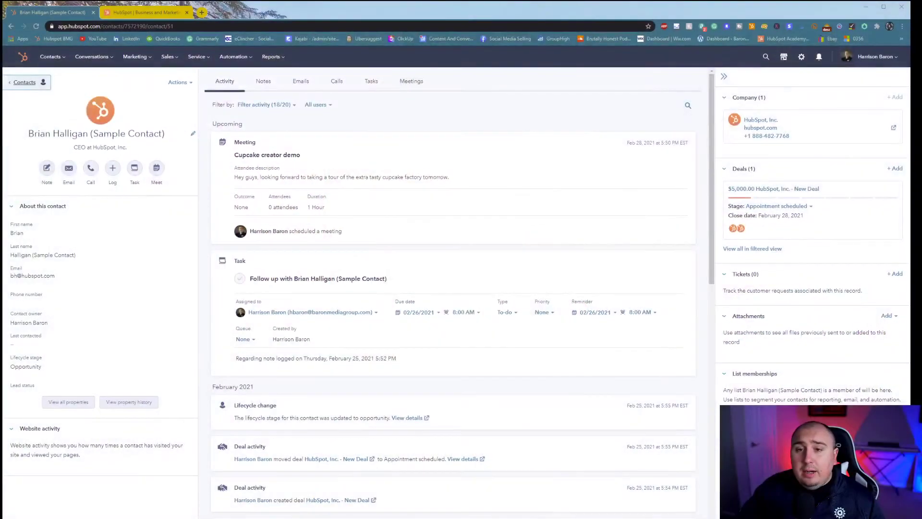
{"action": "left_click", "coordinate": [43, 82]}
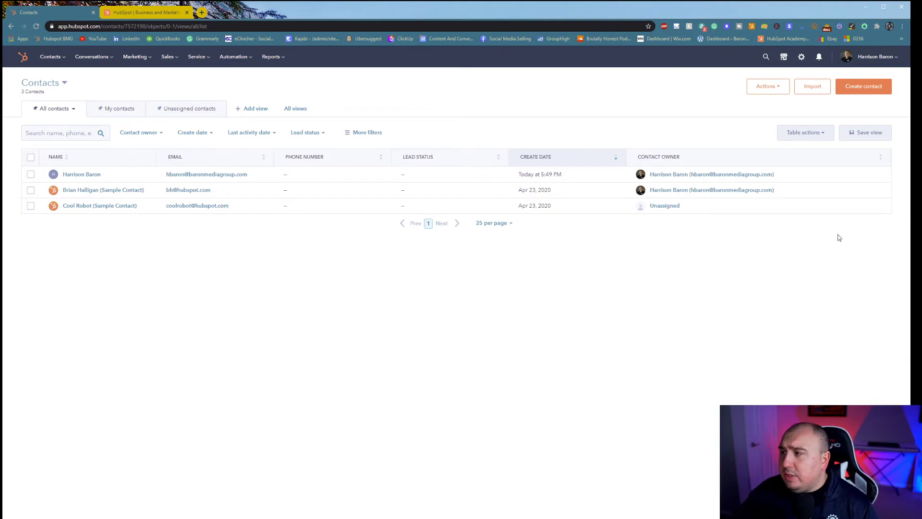
{"action": "left_click", "coordinate": [785, 91]}
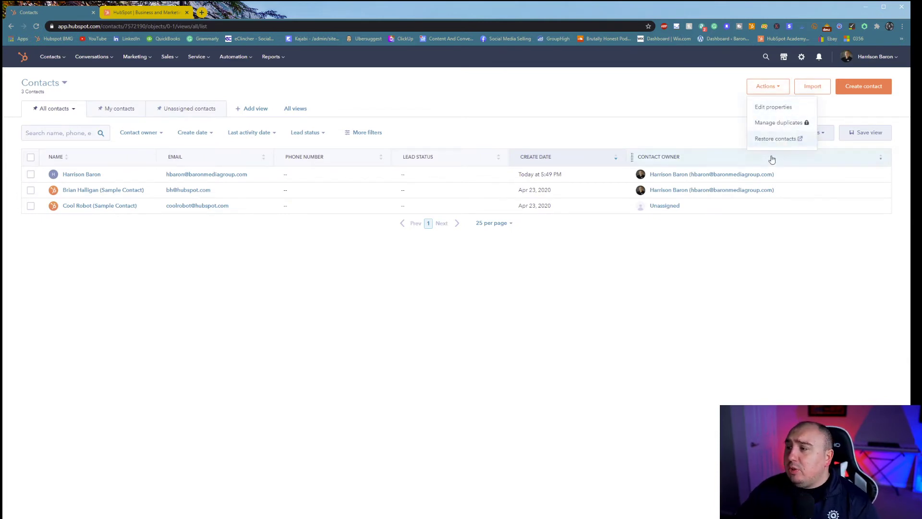
{"action": "left_click", "coordinate": [411, 105]}
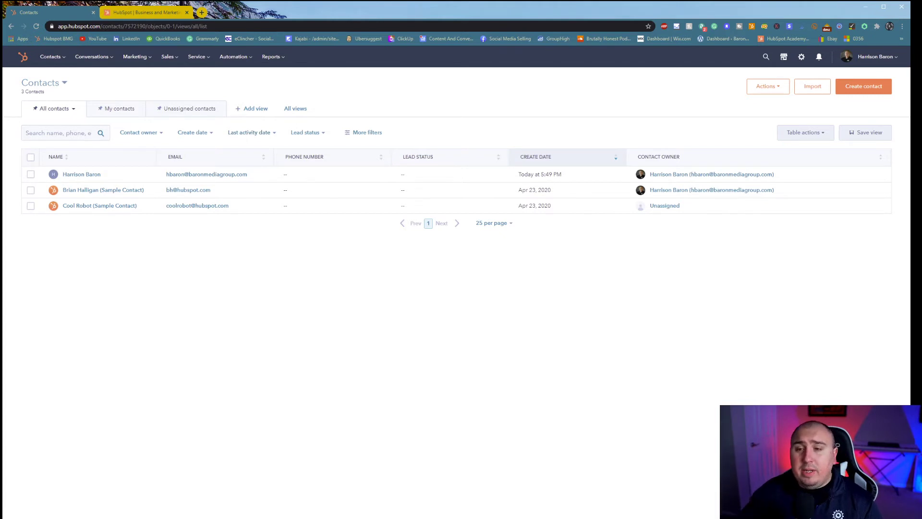
- Start a new company record from the companies list with the domain name growth-generators.com
{"action": "left_click", "coordinate": [50, 57]}
{"action": "left_click", "coordinate": [60, 98]}
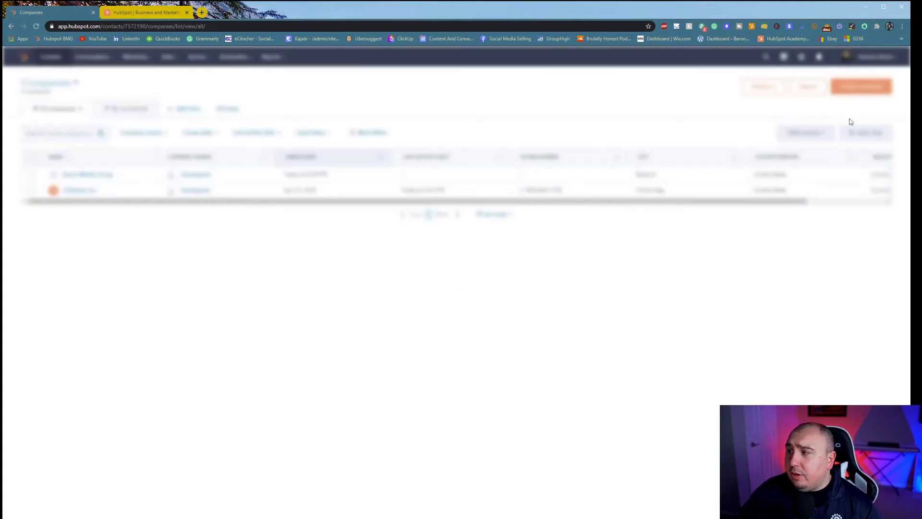
{"action": "left_click", "coordinate": [860, 88]}
{"action": "type", "text": "baron"}
{"action": "key", "text": "BackSpace"}
{"action": "key", "text": "BackSpace"}
{"action": "key", "text": "BackSpace"}
{"action": "type", "text": "growth-generators.com"}
- Replace the auto-filled name of the new company with Growth Generators
{"action": "left_click", "coordinate": [790, 171]}
{"action": "left_click", "coordinate": [799, 141]}
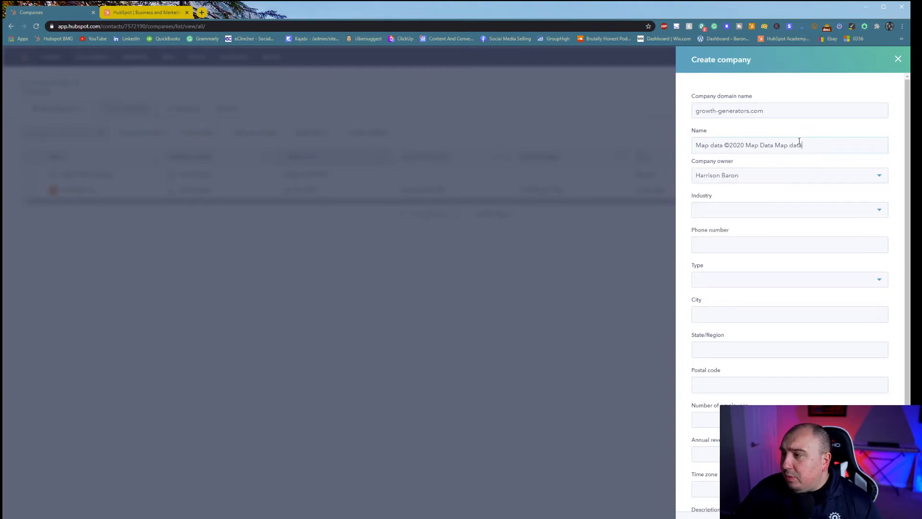
{"action": "left_click_drag", "start_coordinate": [803, 145], "coordinate": [649, 142]}
{"action": "type", "text": "Growth Generators"}
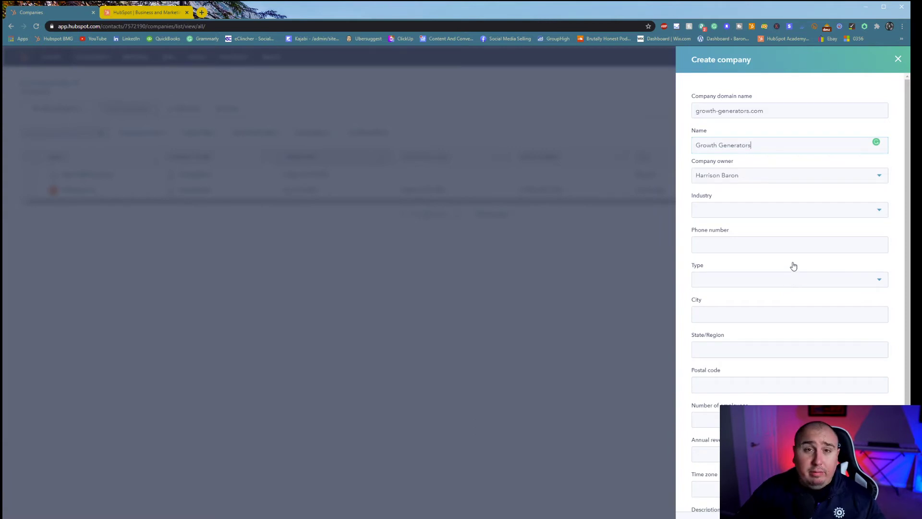
- Clear the auto-filled description of the new company
{"action": "scroll", "coordinate": [801, 271], "scroll_direction": "down", "scroll_amount": 1}
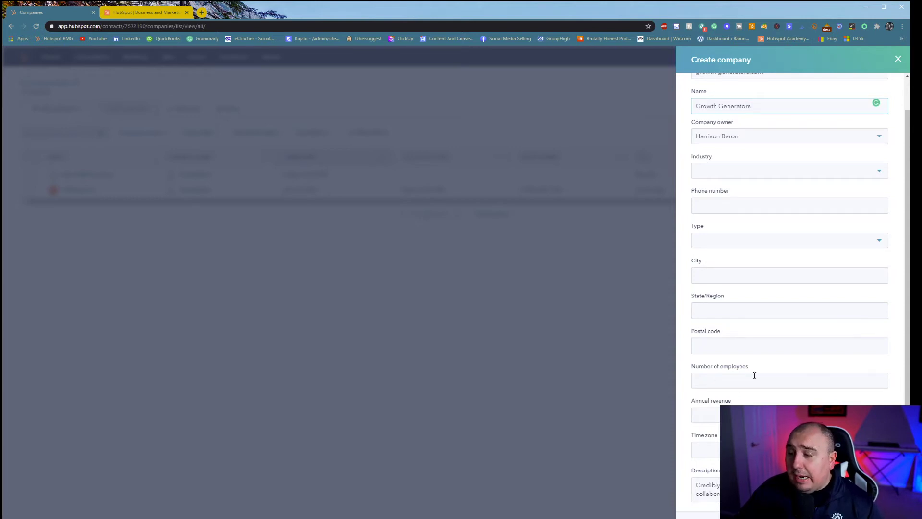
{"action": "scroll", "coordinate": [755, 375], "scroll_direction": "down", "scroll_amount": 1}
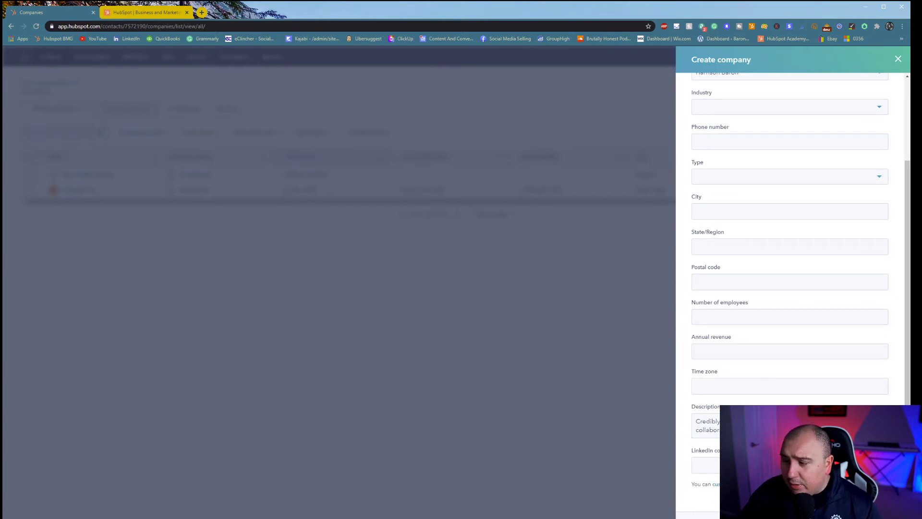
{"action": "key", "text": "ctrl+a"}
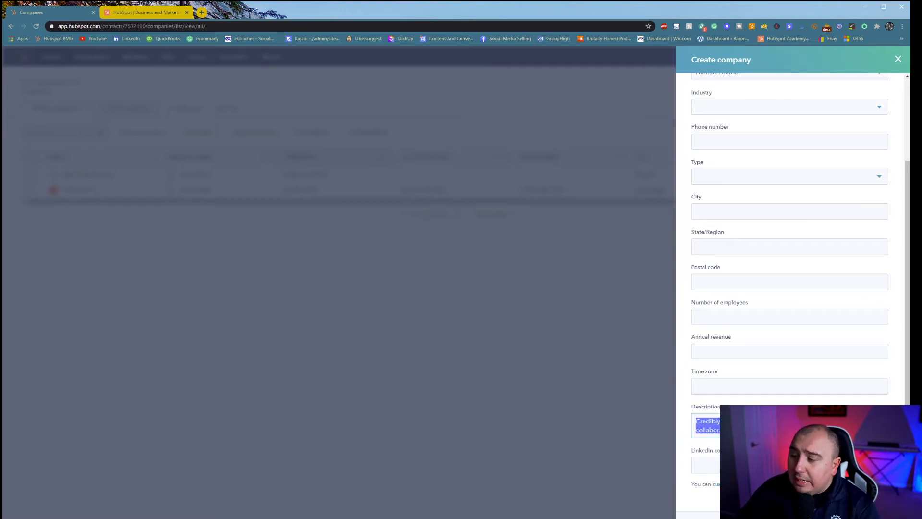
{"action": "key", "text": "BackSpace"}
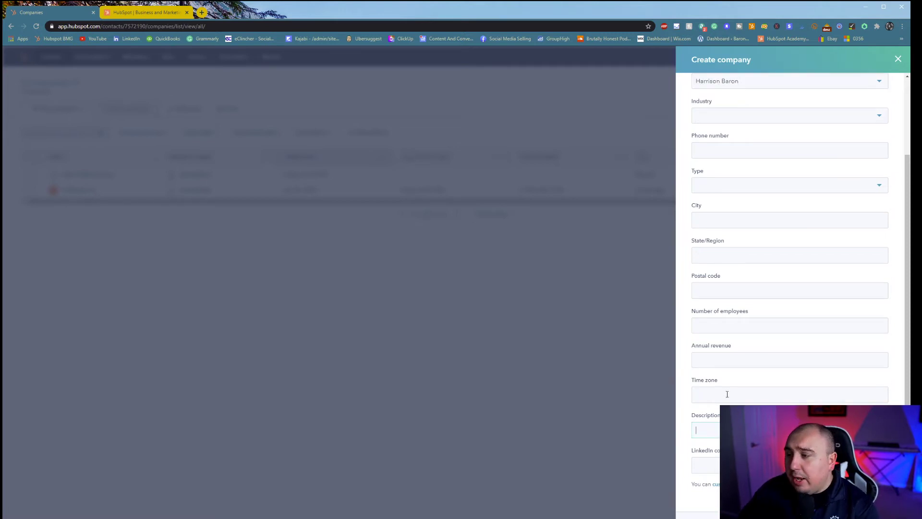
- Look through the available industry and company type options without choosing any
{"action": "scroll", "coordinate": [770, 314], "scroll_direction": "up", "scroll_amount": 3}
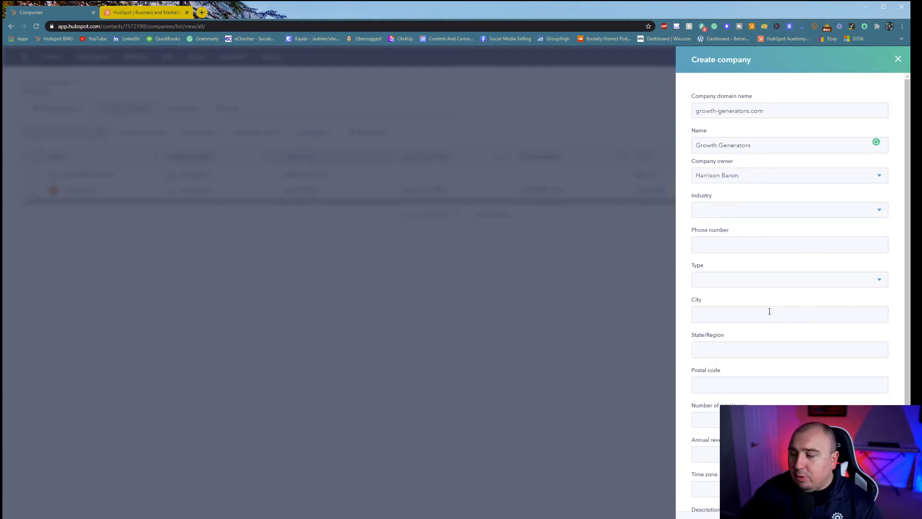
{"action": "left_click", "coordinate": [782, 213]}
{"action": "scroll", "coordinate": [773, 268], "scroll_direction": "down", "scroll_amount": 8}
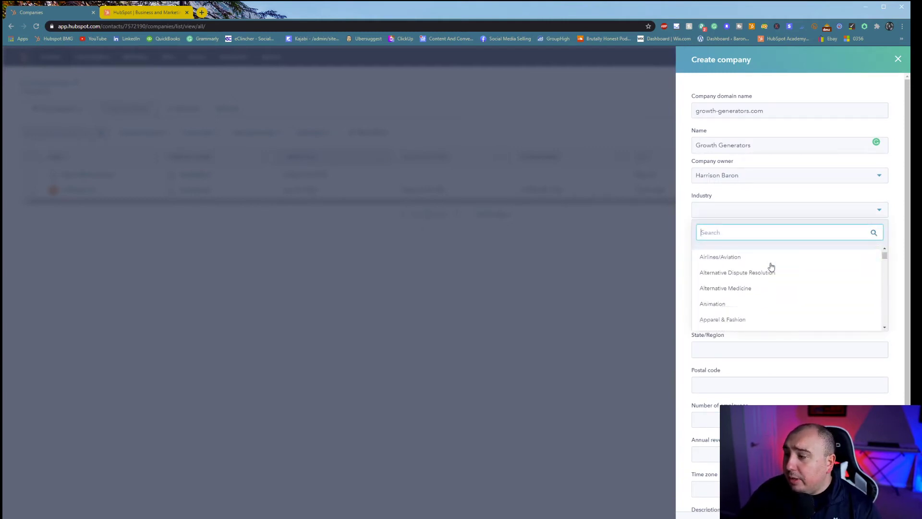
{"action": "scroll", "coordinate": [768, 271], "scroll_direction": "down", "scroll_amount": 4}
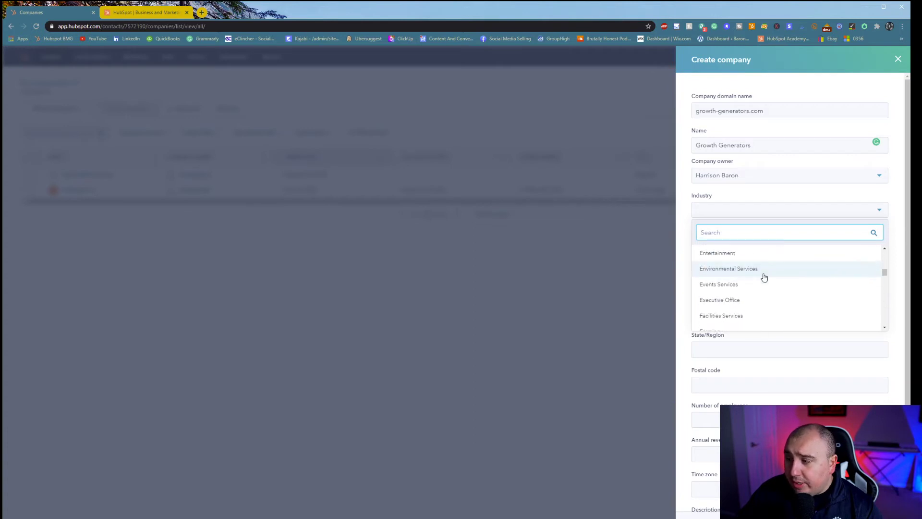
{"action": "left_click", "coordinate": [685, 271]}
{"action": "left_click", "coordinate": [723, 281]}
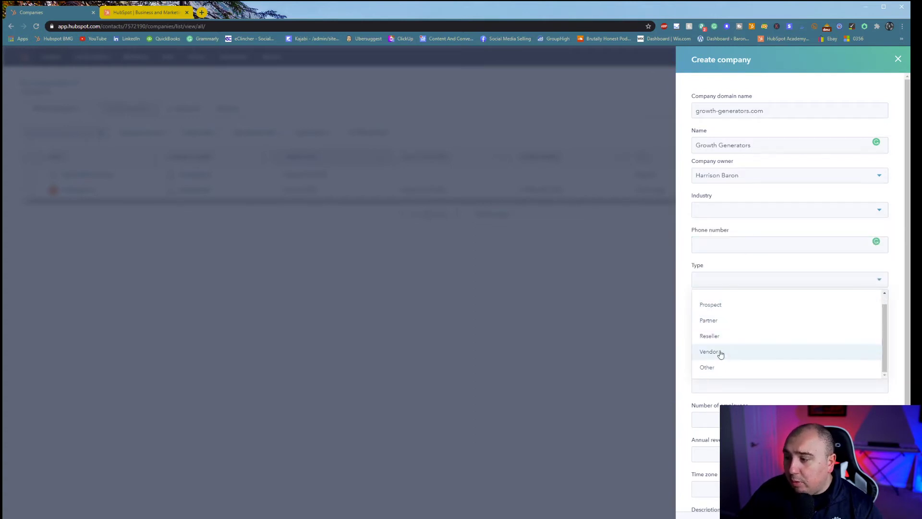
{"action": "left_click", "coordinate": [682, 355]}
- Go through the remaining fields from city to LinkedIn company page, leave them empty, and create the company
{"action": "left_click", "coordinate": [763, 320]}
{"action": "left_click", "coordinate": [710, 350]}
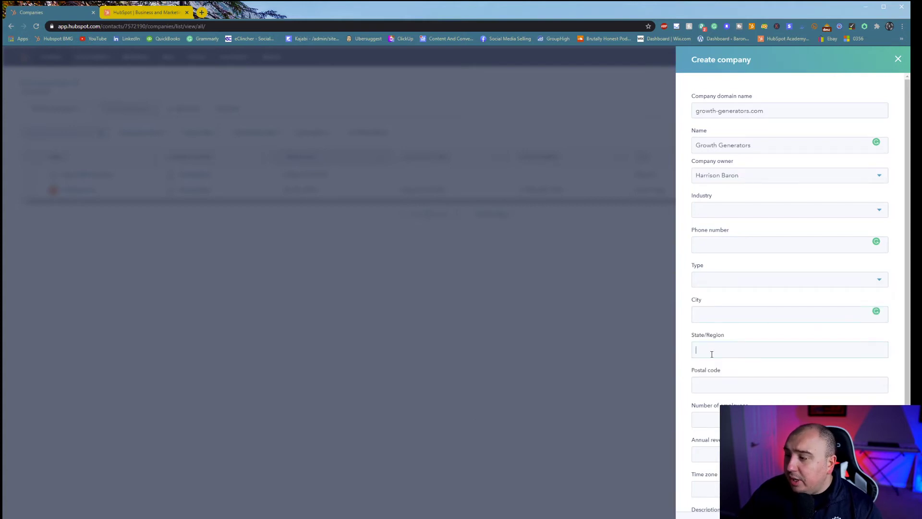
{"action": "left_click", "coordinate": [747, 385]}
{"action": "scroll", "coordinate": [817, 384], "scroll_direction": "down", "scroll_amount": 2}
{"action": "left_click", "coordinate": [794, 340]}
{"action": "left_click", "coordinate": [854, 368]}
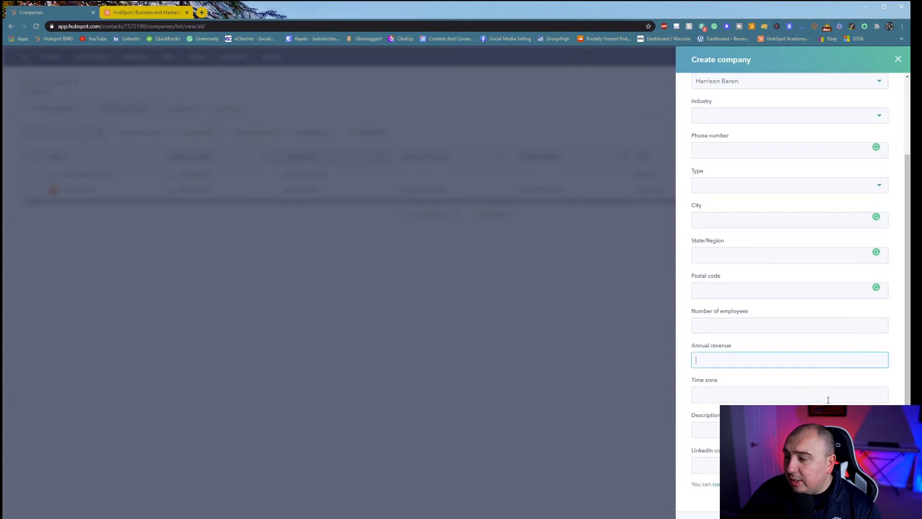
{"action": "left_click", "coordinate": [873, 386]}
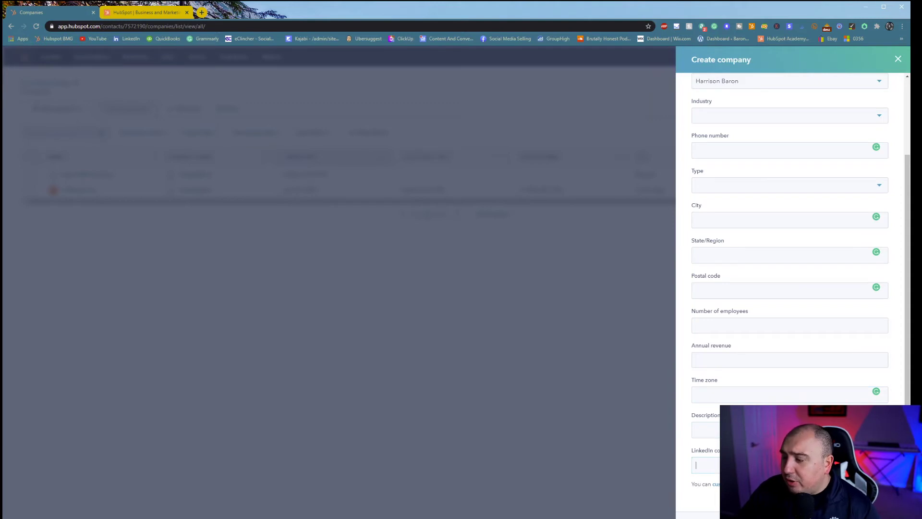
{"action": "scroll", "coordinate": [778, 289], "scroll_direction": "up", "scroll_amount": 3}
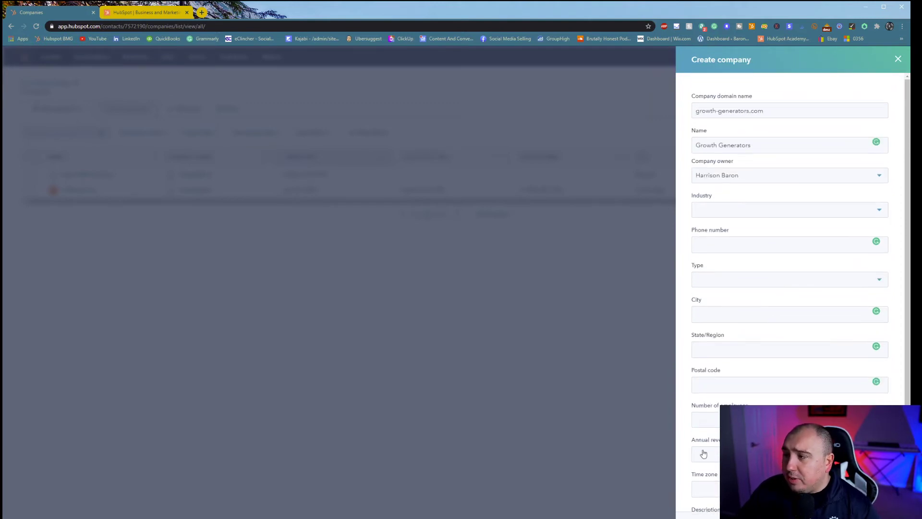
{"action": "key", "text": "Return"}
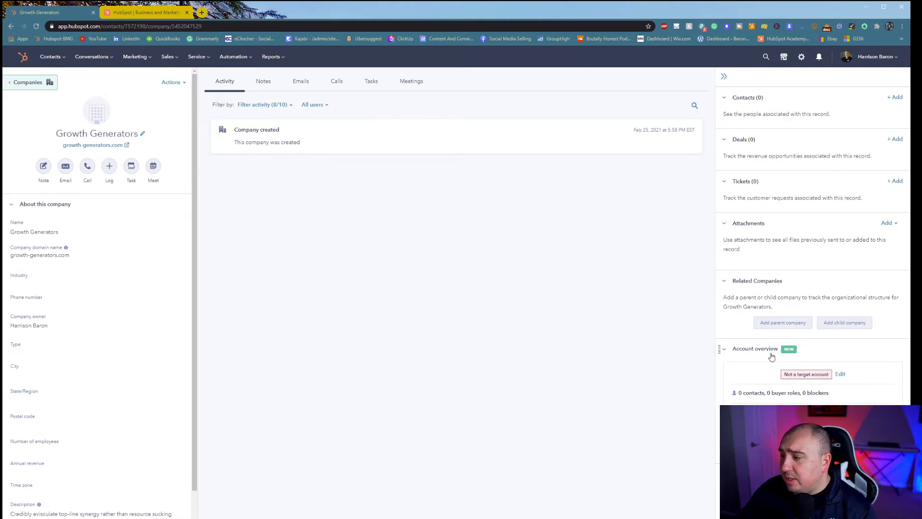
- Associate the existing contact found by searching "harr" with the Growth Generators company
{"action": "left_click", "coordinate": [893, 97]}
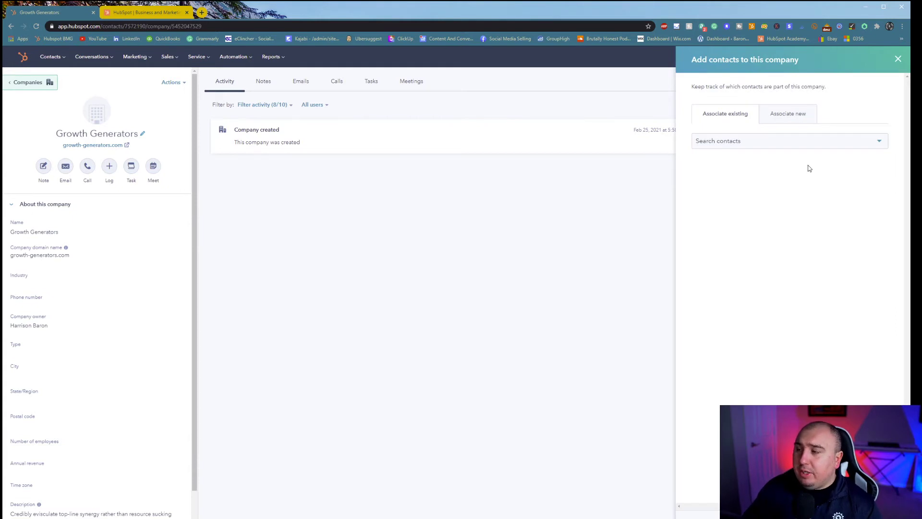
{"action": "left_click", "coordinate": [771, 144]}
{"action": "type", "text": "harr"}
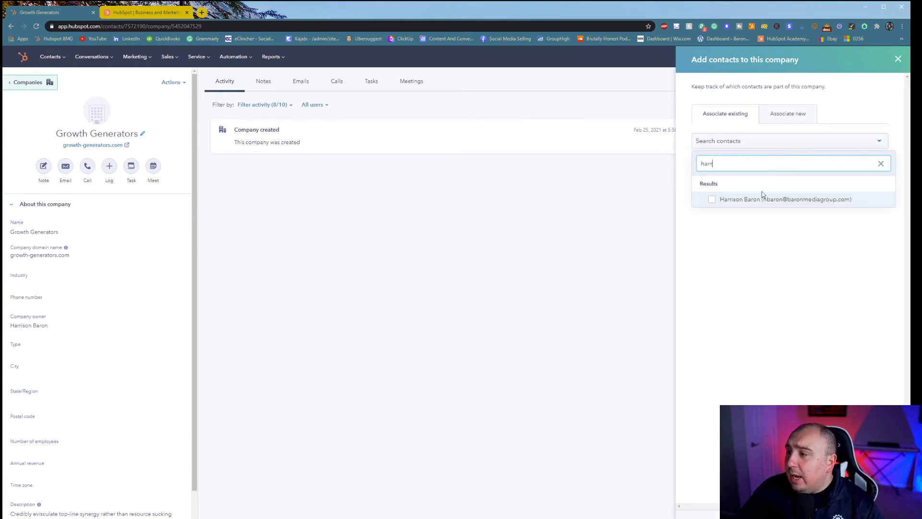
{"action": "left_click", "coordinate": [714, 200]}
{"action": "left_click", "coordinate": [711, 517]}
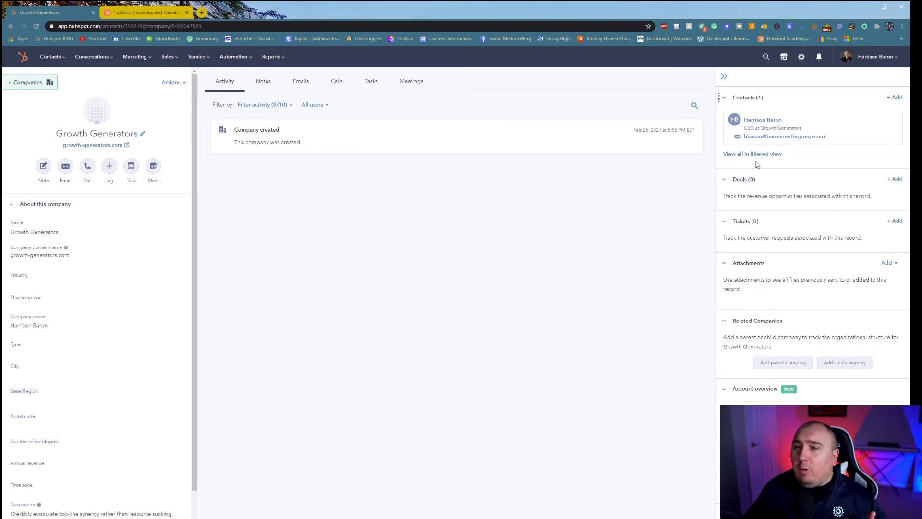
- Look through the notes, emails, calls, tasks and meetings of the Growth Generators record
{"action": "left_click", "coordinate": [268, 81]}
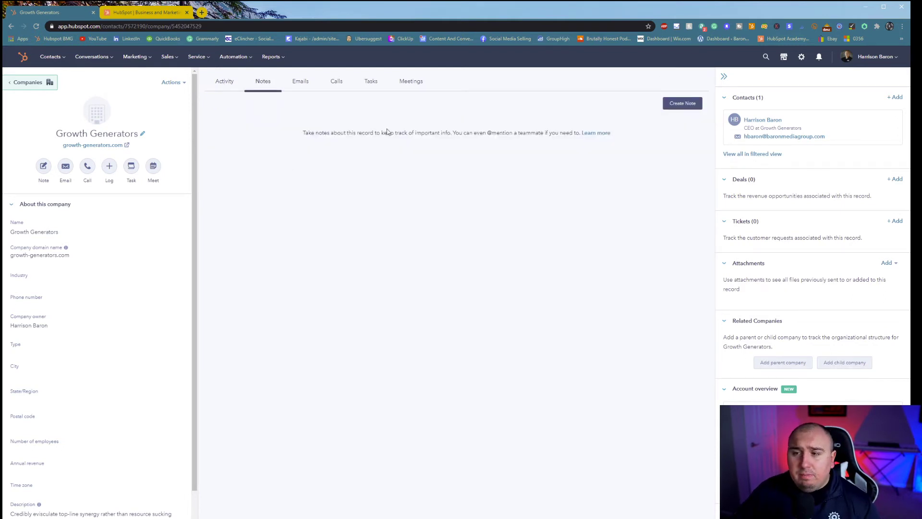
{"action": "left_click", "coordinate": [299, 82]}
{"action": "left_click", "coordinate": [352, 86]}
{"action": "left_click", "coordinate": [376, 85]}
{"action": "left_click", "coordinate": [411, 84]}
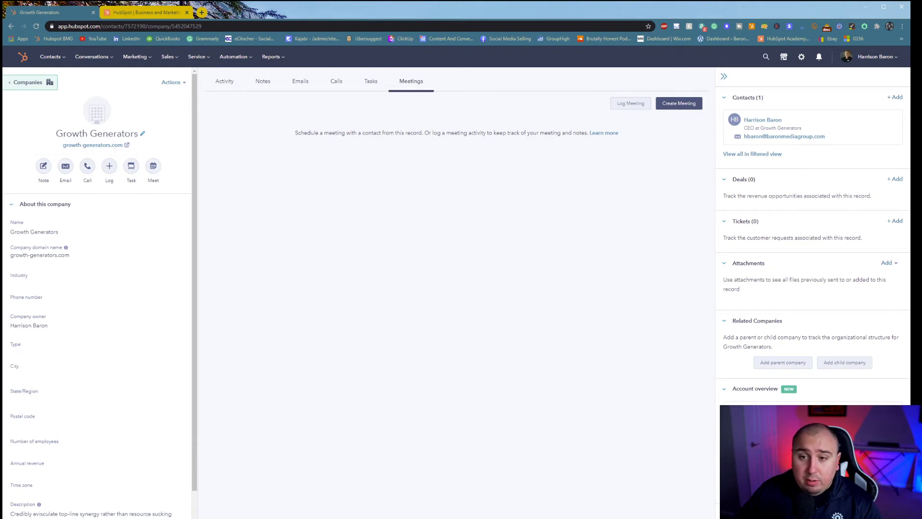
- Check which actions are available for the Growth Generators company record
{"action": "left_click", "coordinate": [172, 83]}
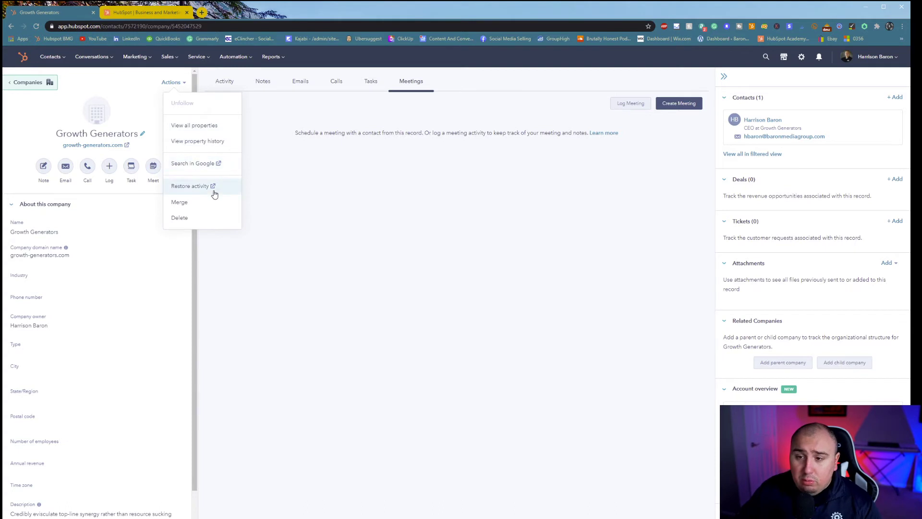
{"action": "left_click", "coordinate": [303, 253]}
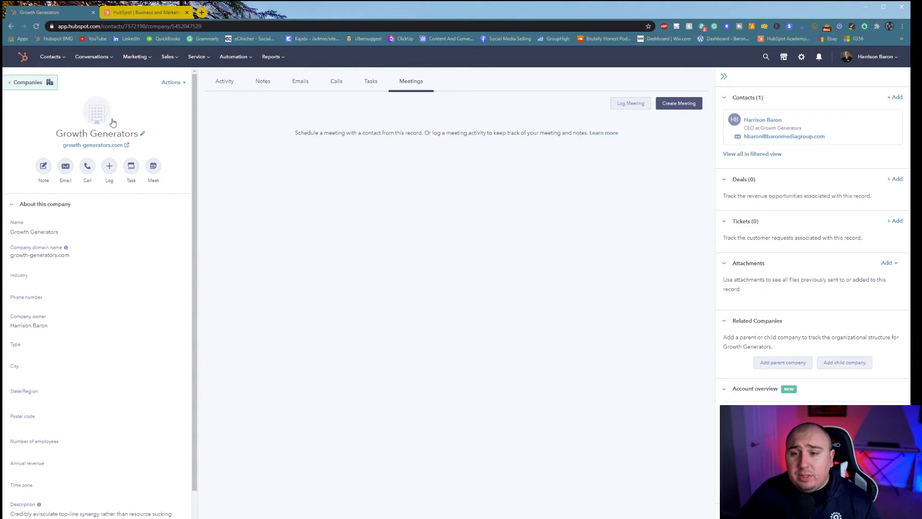
{"action": "left_click", "coordinate": [183, 86]}
{"action": "left_click", "coordinate": [290, 249]}
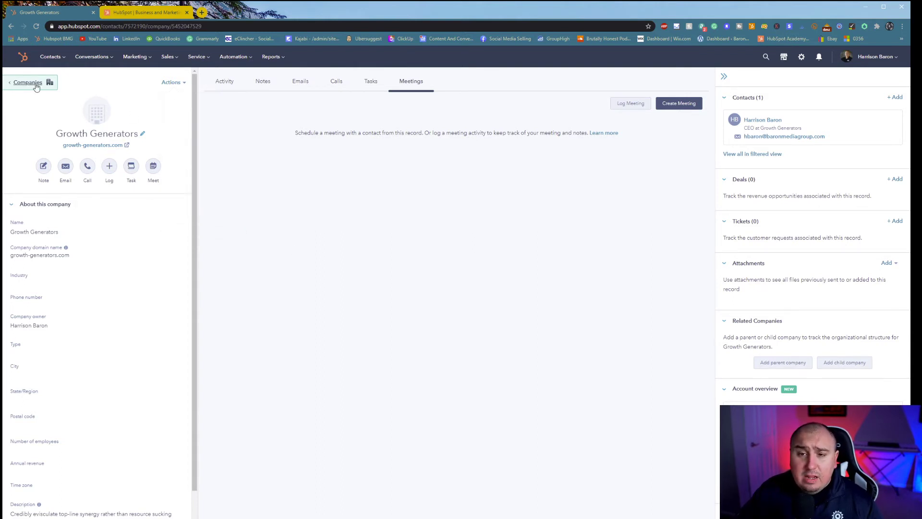
- Return to the companies list, open the activity feed and load its older activities
{"action": "left_click", "coordinate": [36, 86]}
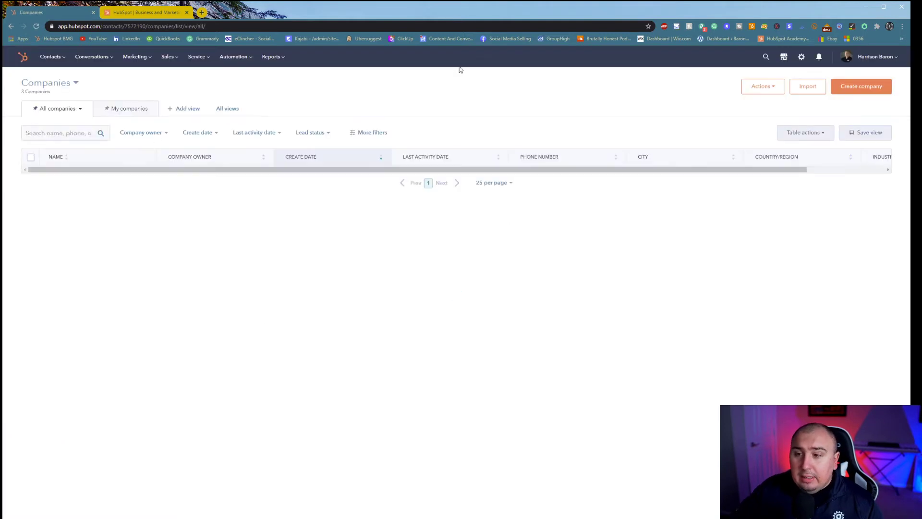
{"action": "left_click", "coordinate": [50, 57]}
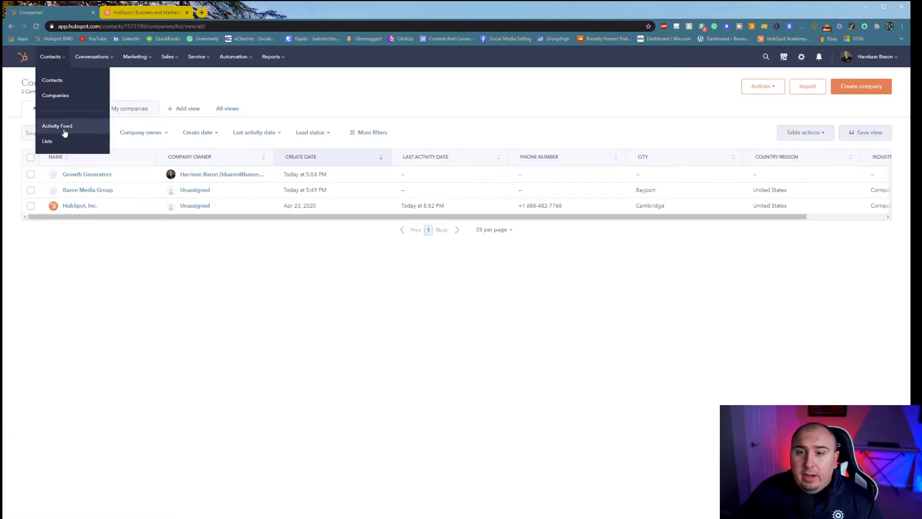
{"action": "left_click", "coordinate": [70, 128]}
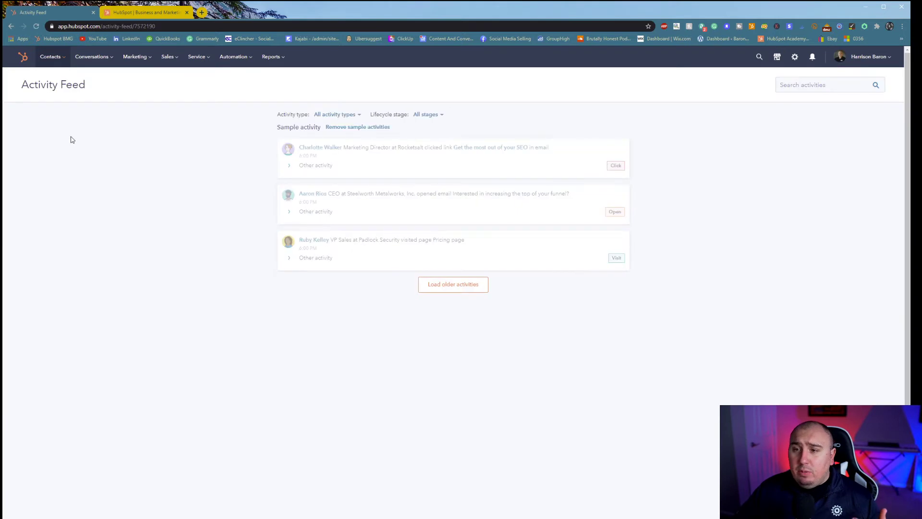
{"action": "left_click", "coordinate": [434, 293]}
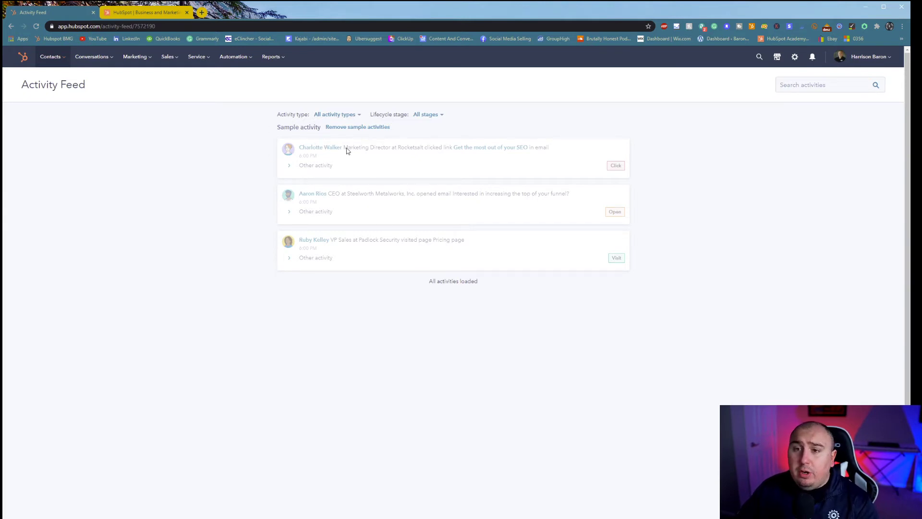
- Open the contact lists library and start a new import from it to view the import source choices
{"action": "left_click", "coordinate": [63, 60]}
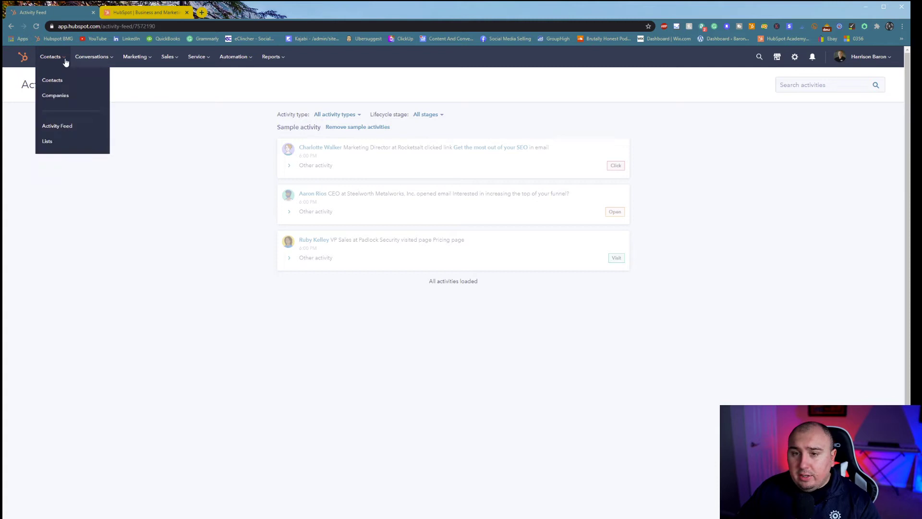
{"action": "left_click", "coordinate": [101, 141]}
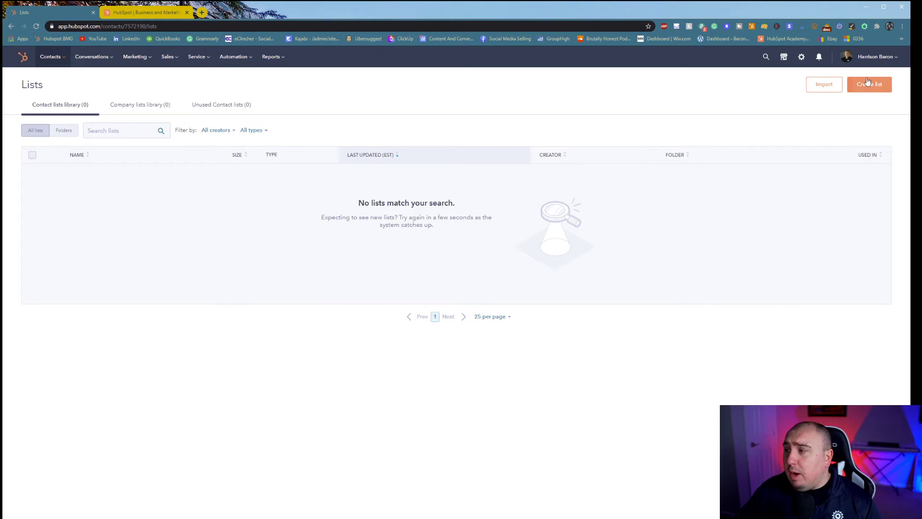
{"action": "left_click", "coordinate": [820, 89]}
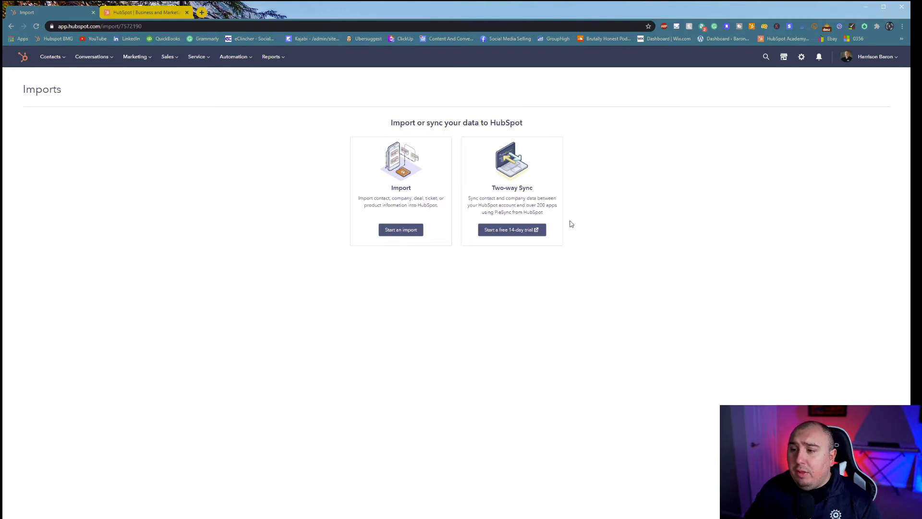
{"action": "left_click", "coordinate": [387, 230]}
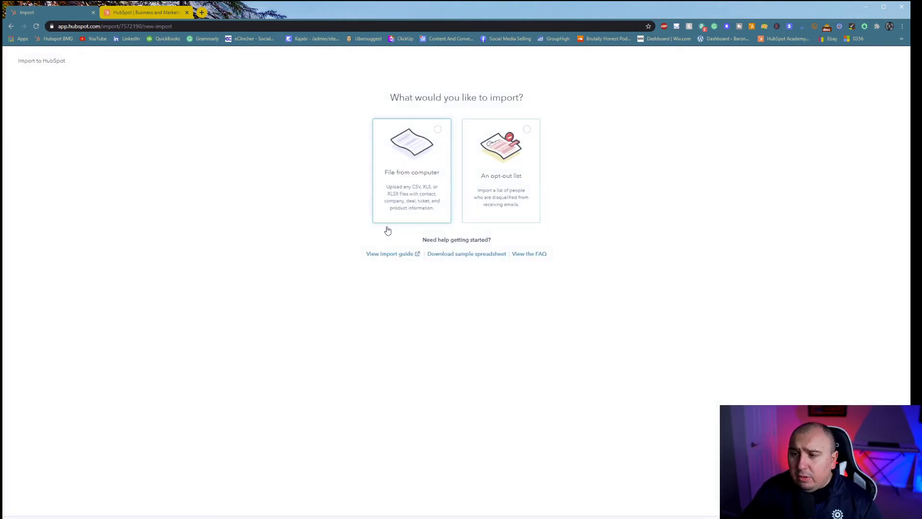
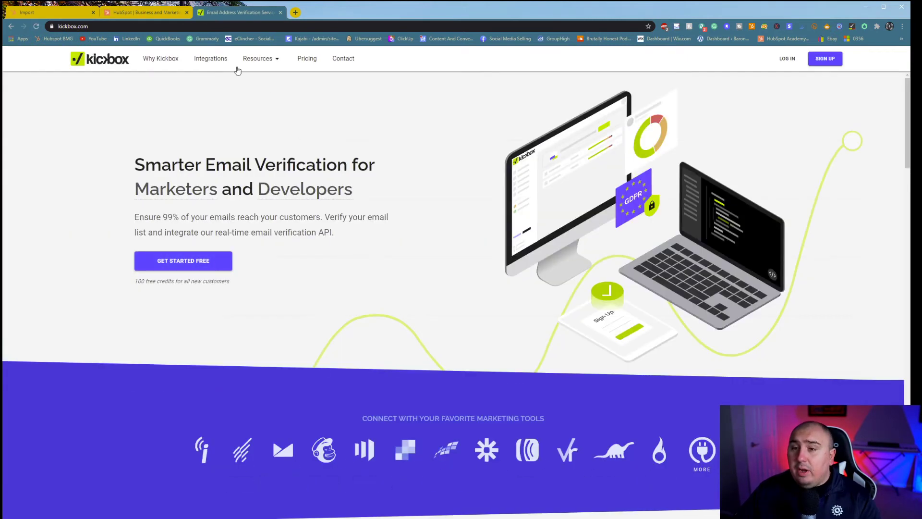
{"action": "left_click", "coordinate": [312, 59]}
{"action": "scroll", "coordinate": [463, 349], "scroll_direction": "down", "scroll_amount": 2}
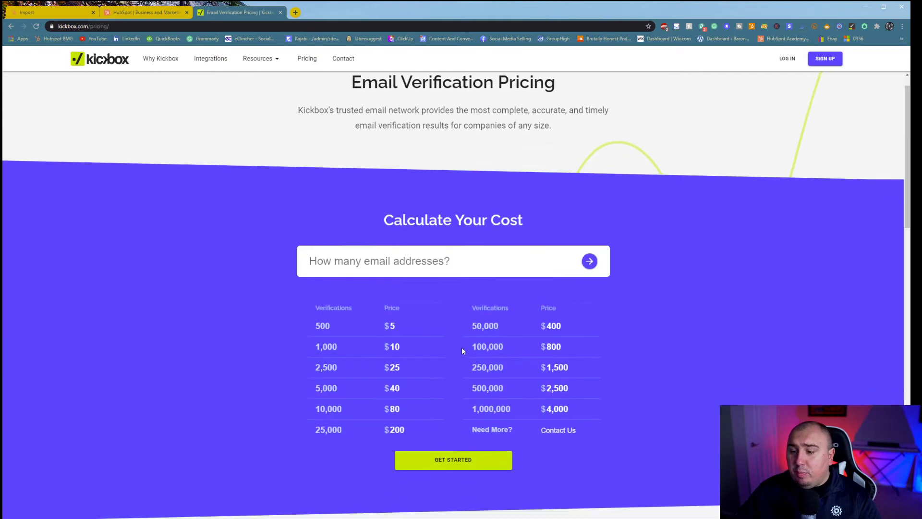
{"action": "scroll", "coordinate": [463, 350], "scroll_direction": "up", "scroll_amount": 1}
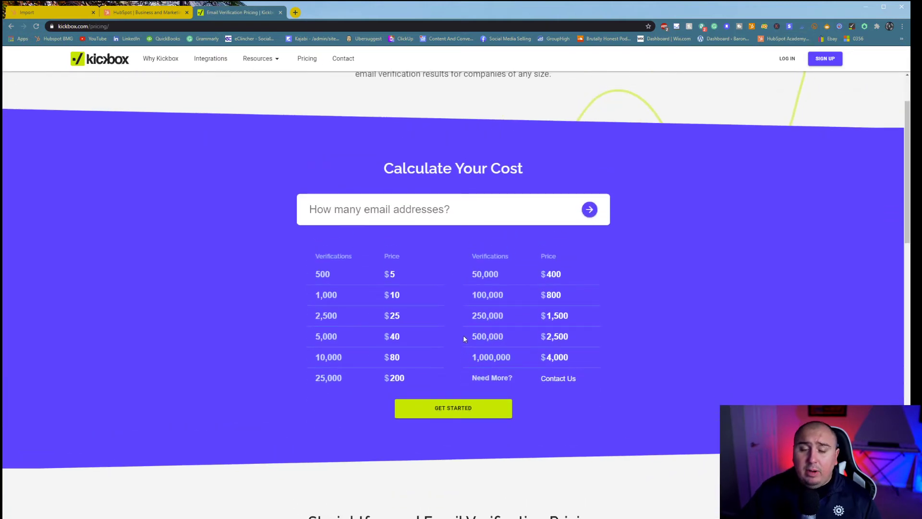
{"action": "scroll", "coordinate": [464, 338], "scroll_direction": "up", "scroll_amount": 1}
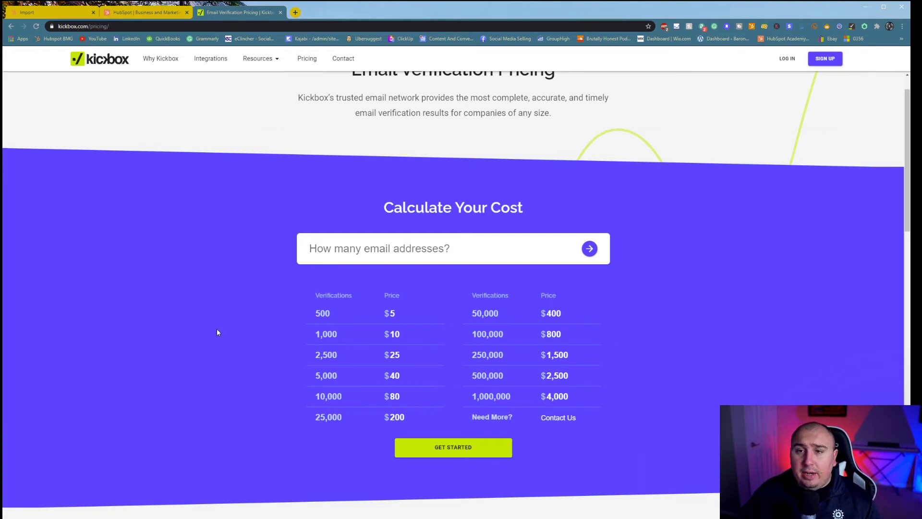
{"action": "left_click", "coordinate": [54, 13]}
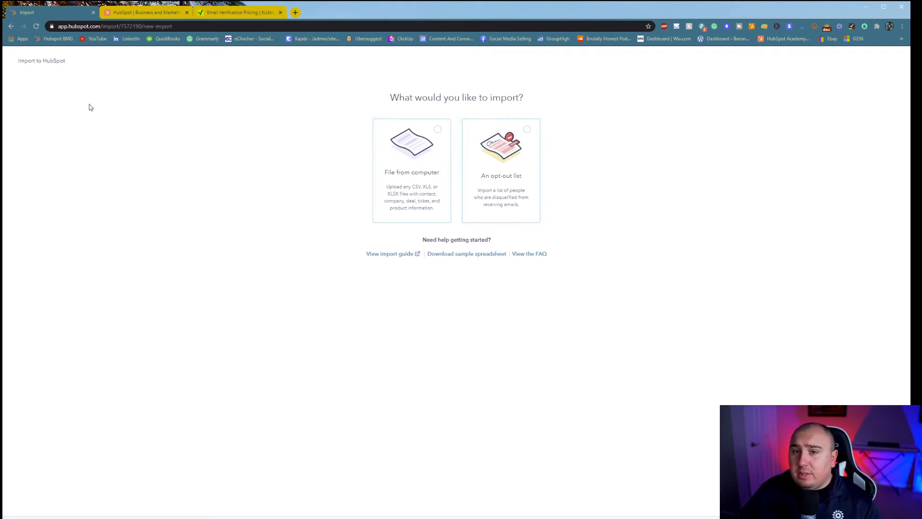
{"action": "key", "text": "alt+Left"}
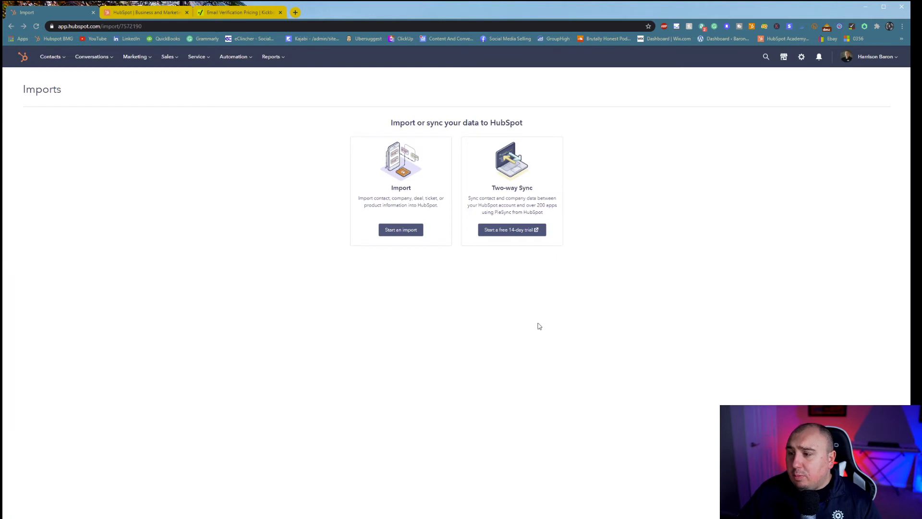
- Return to the lists library and create a contact-based active list named Friends
{"action": "key", "text": "alt+Left"}
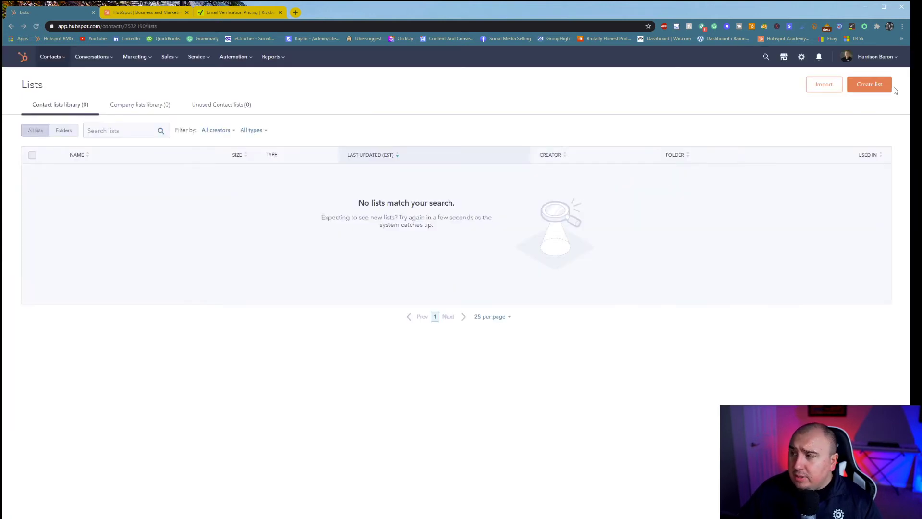
{"action": "left_click", "coordinate": [877, 90]}
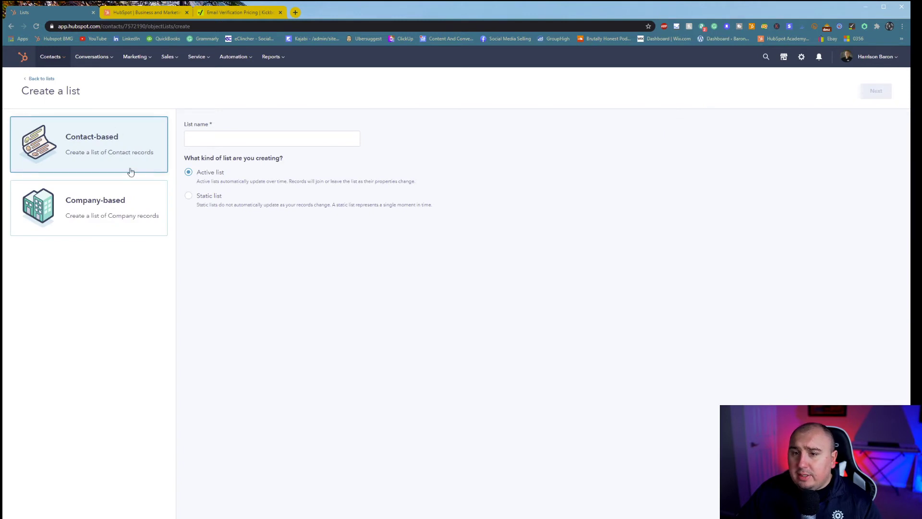
{"action": "left_click", "coordinate": [135, 200]}
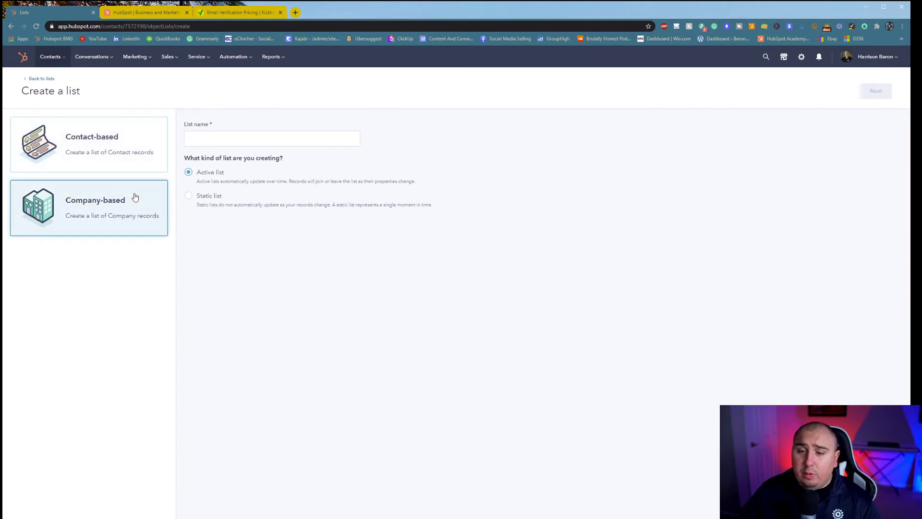
{"action": "left_click", "coordinate": [118, 163]}
{"action": "left_click", "coordinate": [227, 143]}
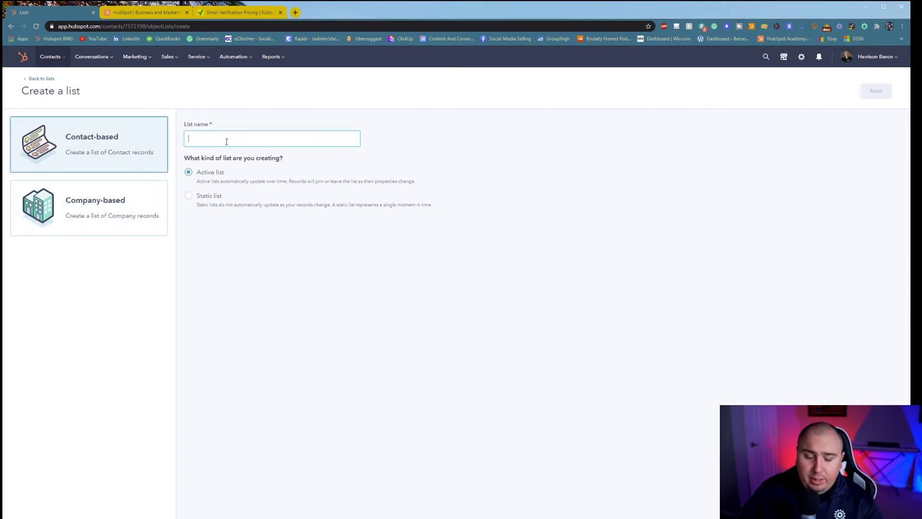
{"action": "type", "text": "Friends"}
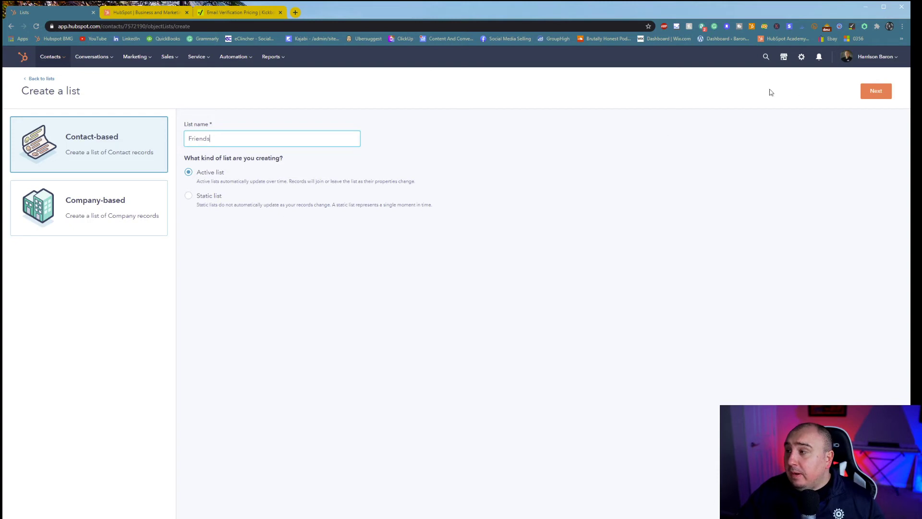
{"action": "left_click", "coordinate": [862, 94]}
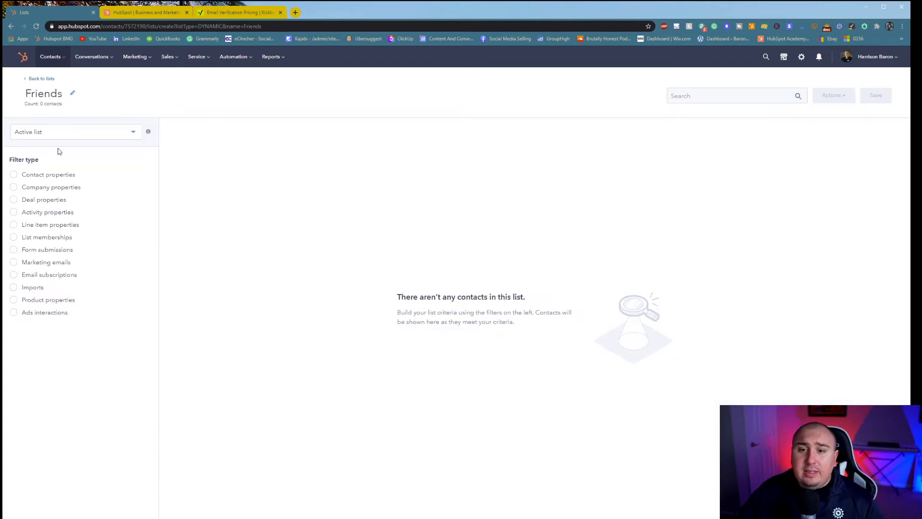
- Filter the Friends list by the contact property Email with the condition "is known" and apply the filter
{"action": "left_click", "coordinate": [67, 138]}
{"action": "left_click", "coordinate": [74, 154]}
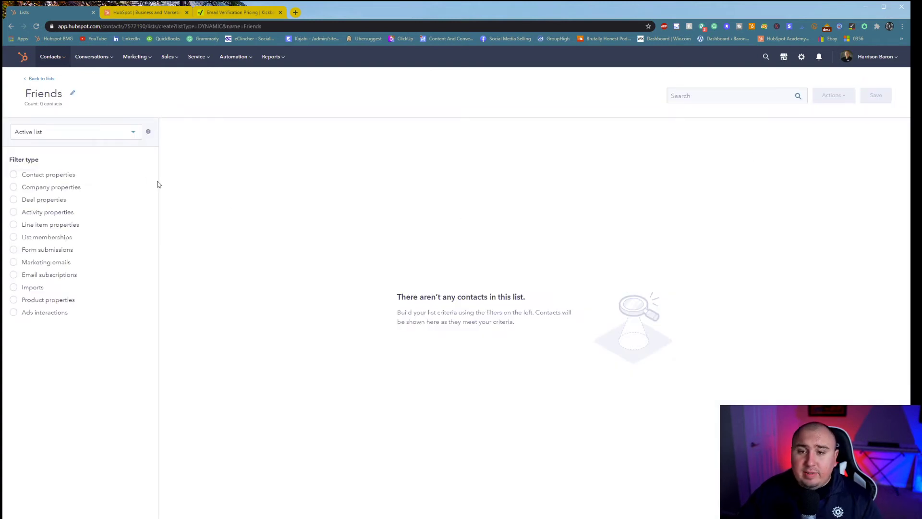
{"action": "left_click", "coordinate": [14, 175]}
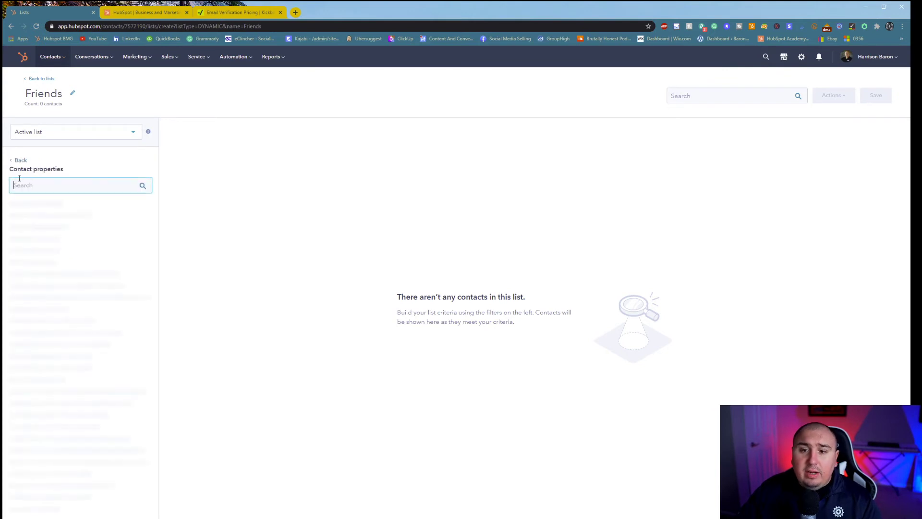
{"action": "left_click", "coordinate": [64, 220]}
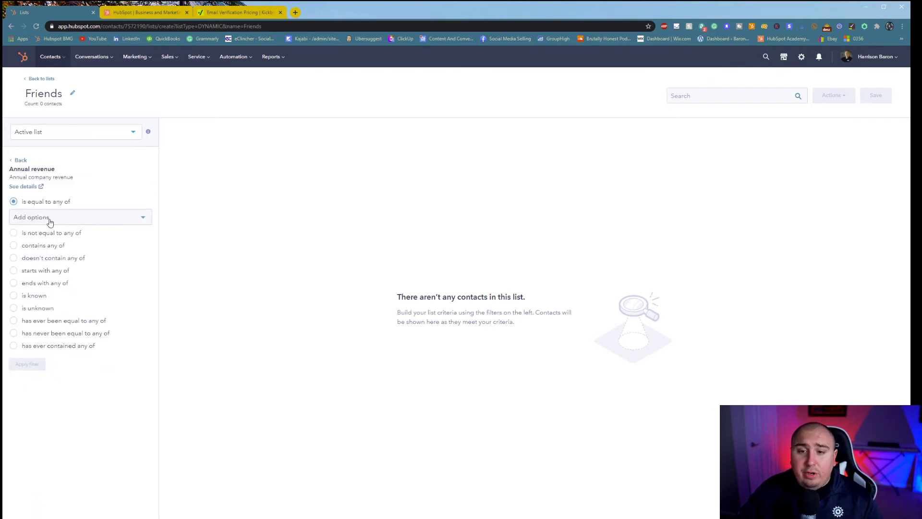
{"action": "left_click", "coordinate": [21, 160]}
{"action": "type", "text": "email"}
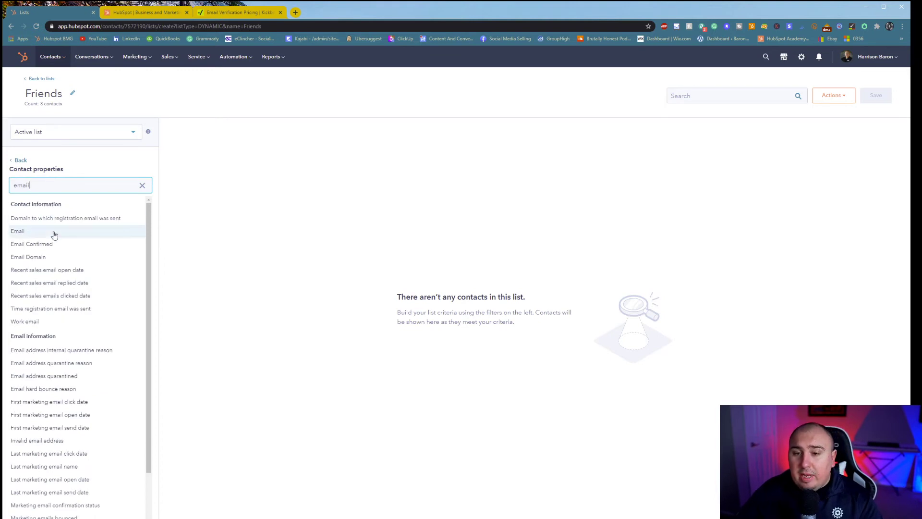
{"action": "left_click", "coordinate": [54, 235]}
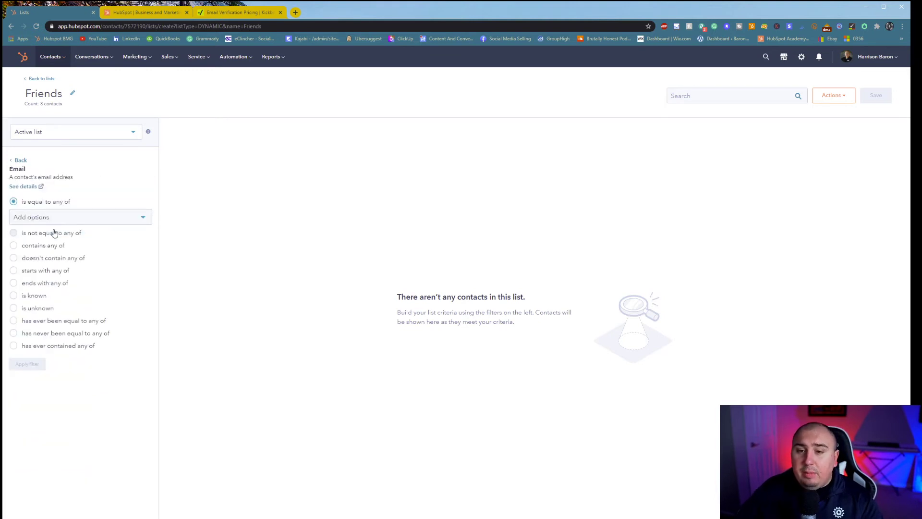
{"action": "left_click", "coordinate": [16, 296]}
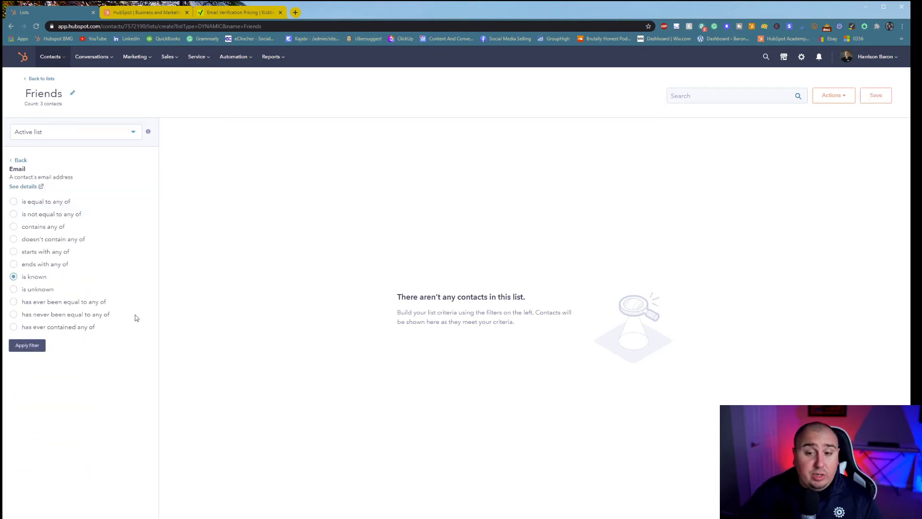
{"action": "left_click", "coordinate": [33, 350]}
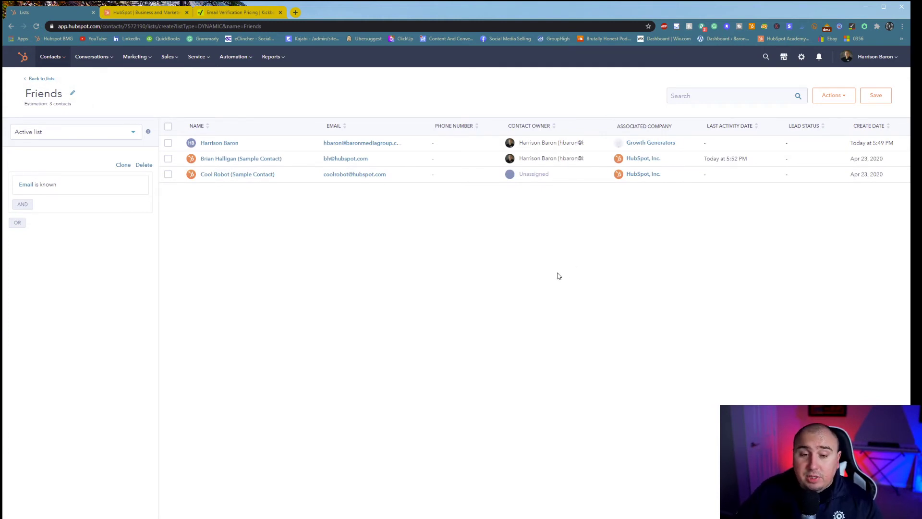
- Check the actions available for the Friends list and the filter types that can be combined with the email filter
{"action": "left_click", "coordinate": [845, 100]}
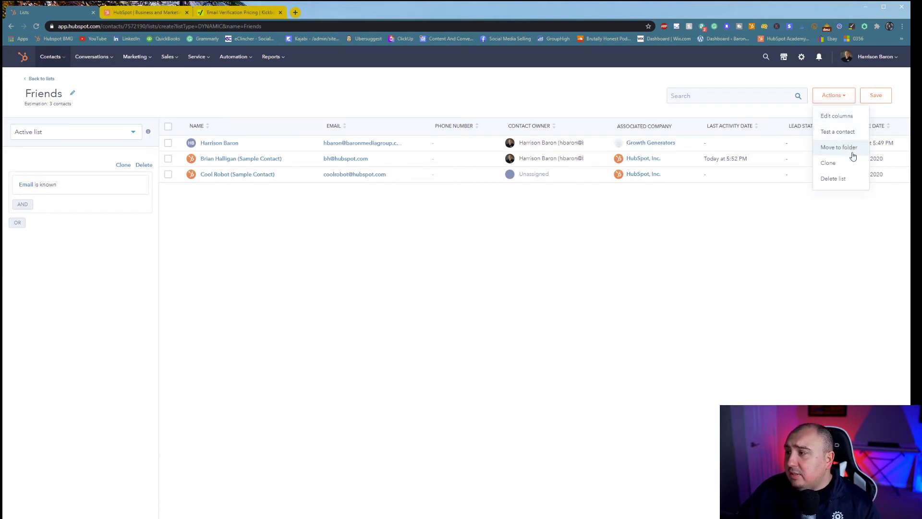
{"action": "left_click", "coordinate": [840, 192]}
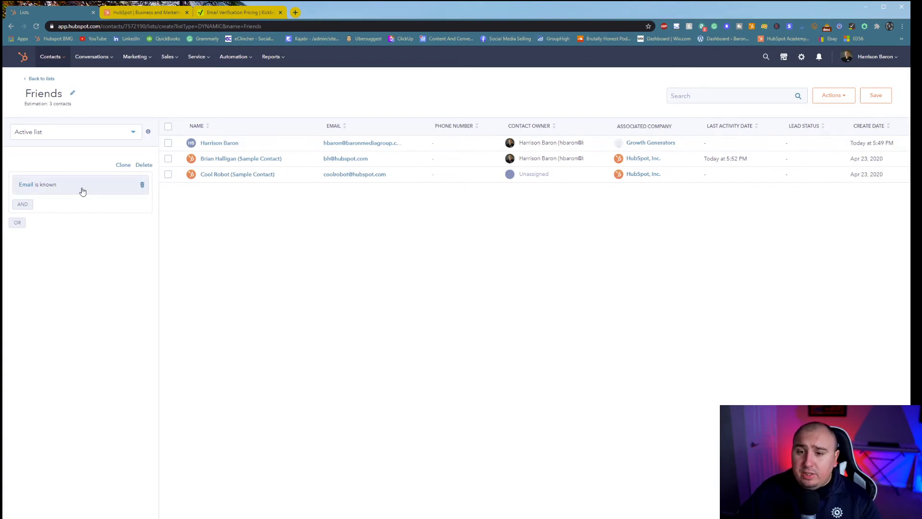
{"action": "left_click", "coordinate": [27, 208]}
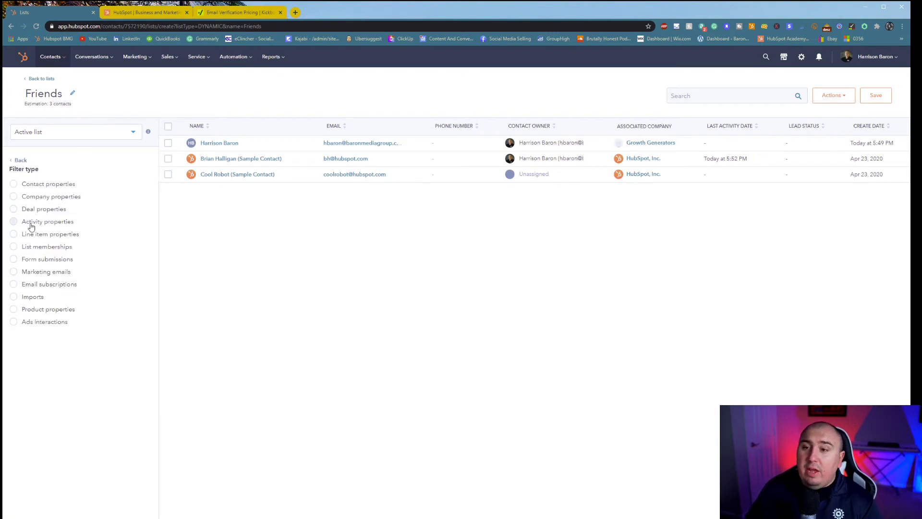
{"action": "left_click", "coordinate": [19, 161]}
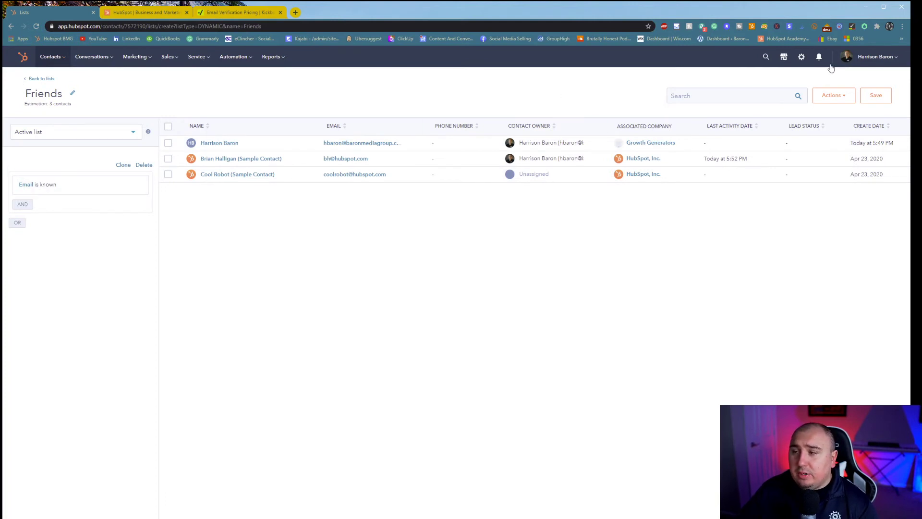
- Save the Friends list and return to the lists library
{"action": "left_click", "coordinate": [888, 99]}
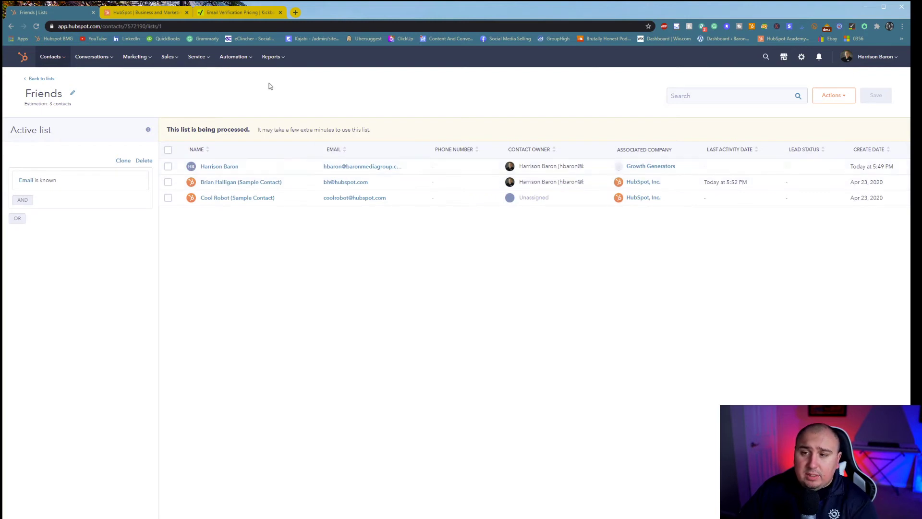
{"action": "left_click", "coordinate": [43, 79]}
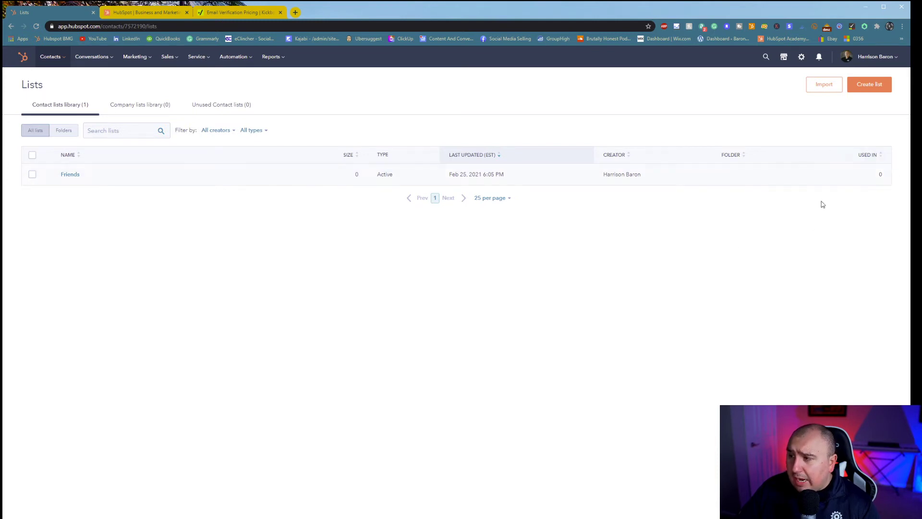
{"action": "mouse_move", "coordinate": [344, 174]}
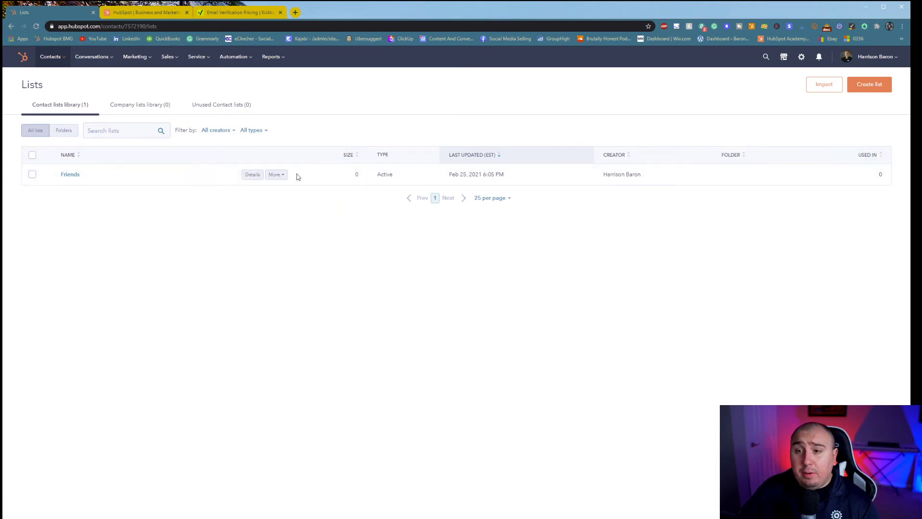
- View the table of all contacts, and reopen the contact lists library
{"action": "mouse_move", "coordinate": [66, 58]}
{"action": "left_click", "coordinate": [50, 80]}
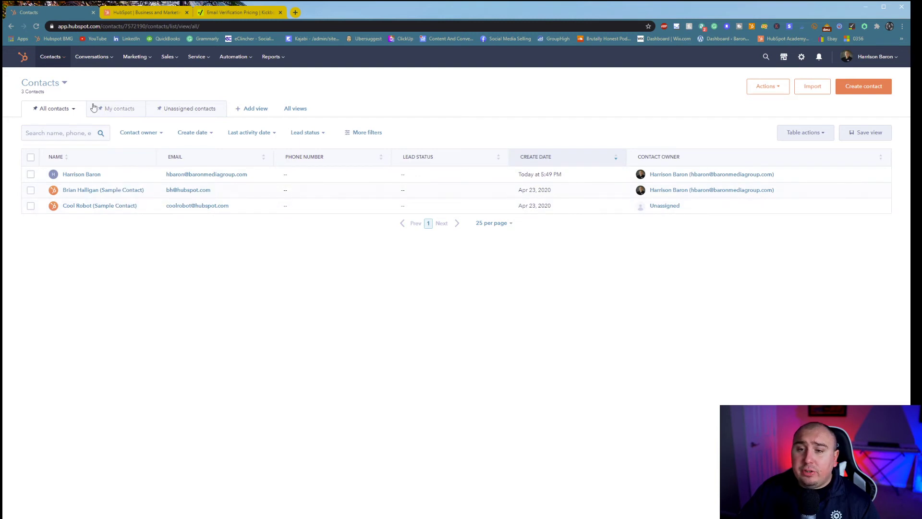
{"action": "left_click", "coordinate": [50, 56]}
{"action": "left_click", "coordinate": [48, 139]}
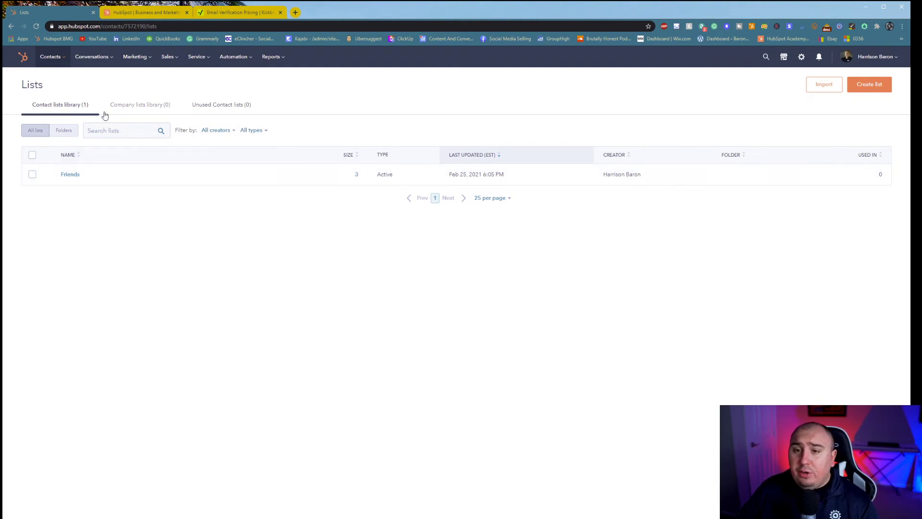
- Look through the company lists library and the unused contact lists, and return to the contact lists library
{"action": "left_click", "coordinate": [128, 115]}
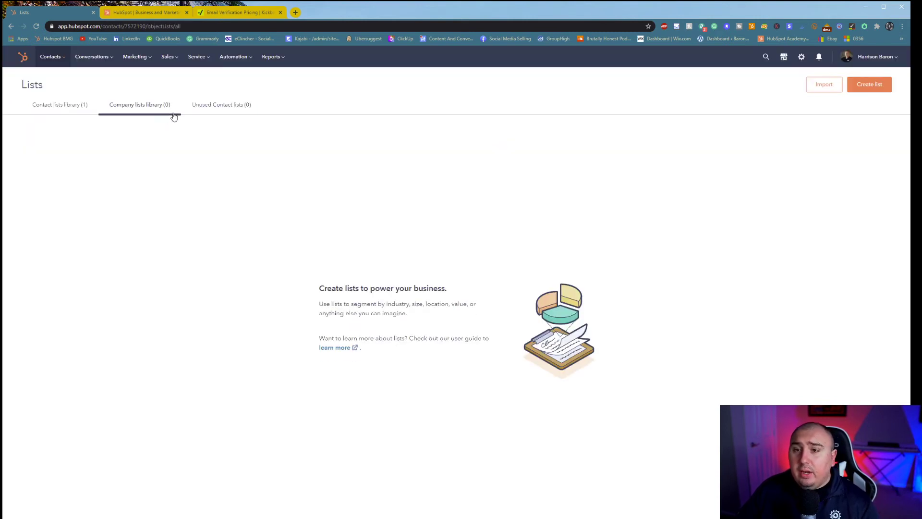
{"action": "left_click", "coordinate": [236, 114]}
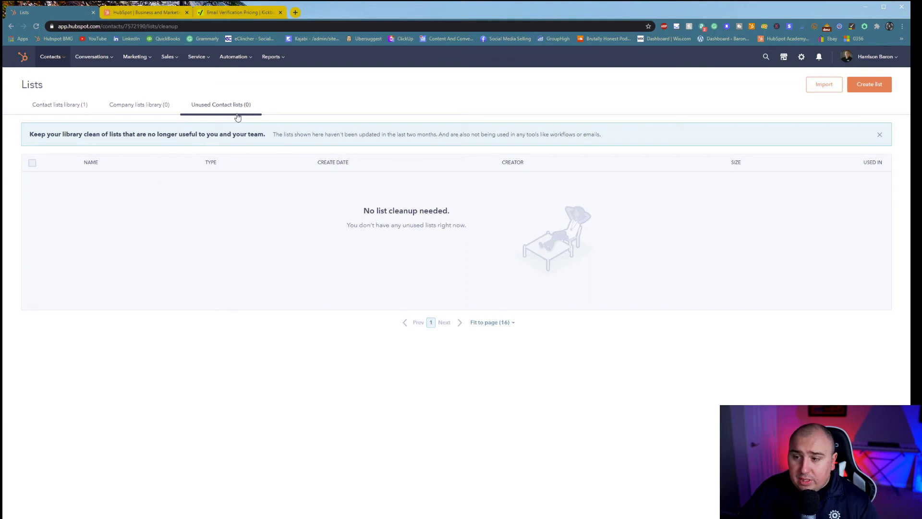
{"action": "left_click", "coordinate": [153, 110]}
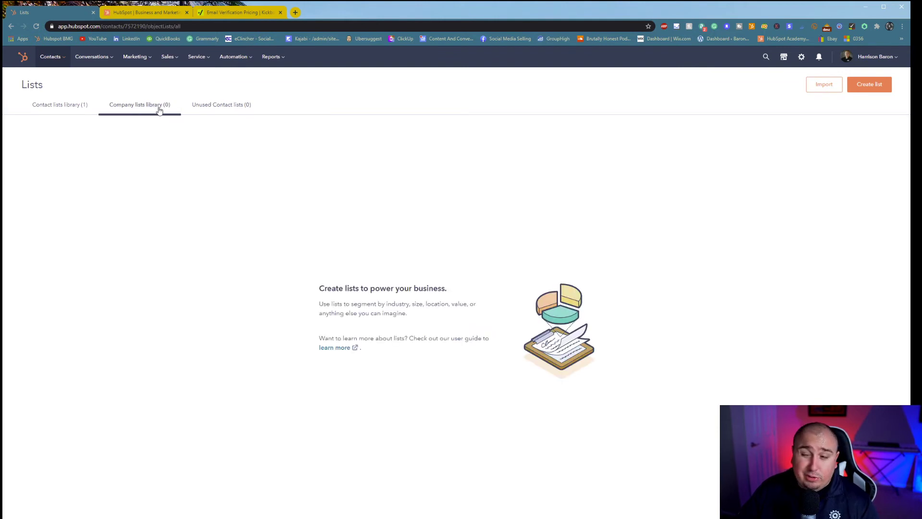
{"action": "left_click", "coordinate": [74, 108]}
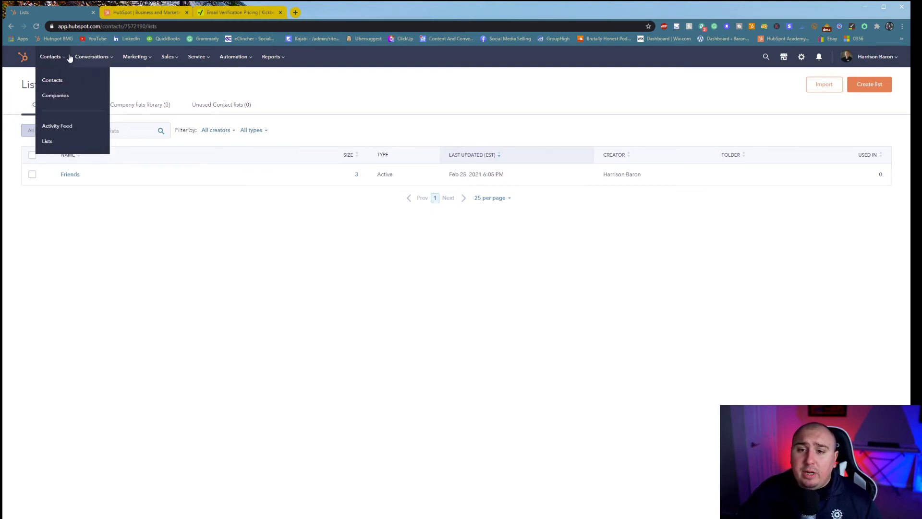
- Open the conversations inbox and review what the Email, Chat, Forms and Facebook Messenger channels offer
{"action": "mouse_move", "coordinate": [94, 58]}
{"action": "left_click", "coordinate": [95, 80]}
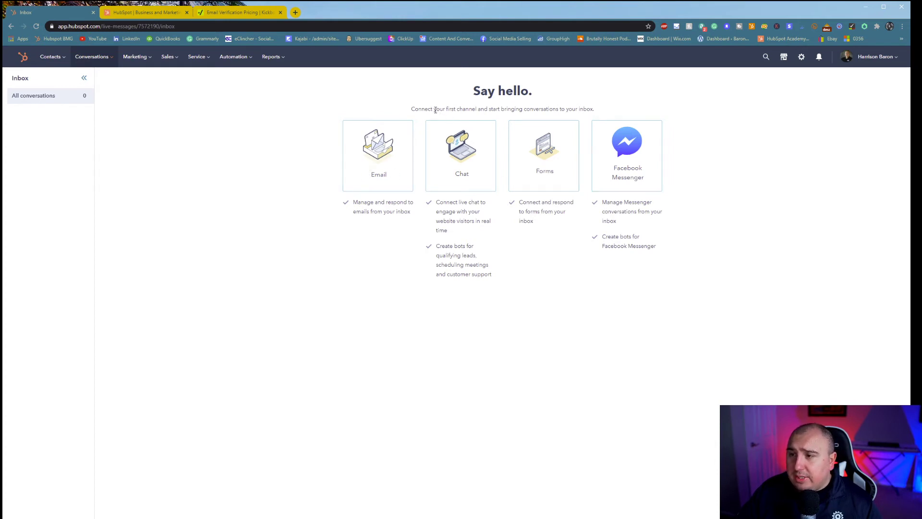
{"action": "left_click_drag", "start_coordinate": [428, 109], "coordinate": [558, 107]}
{"action": "left_click", "coordinate": [313, 216]}
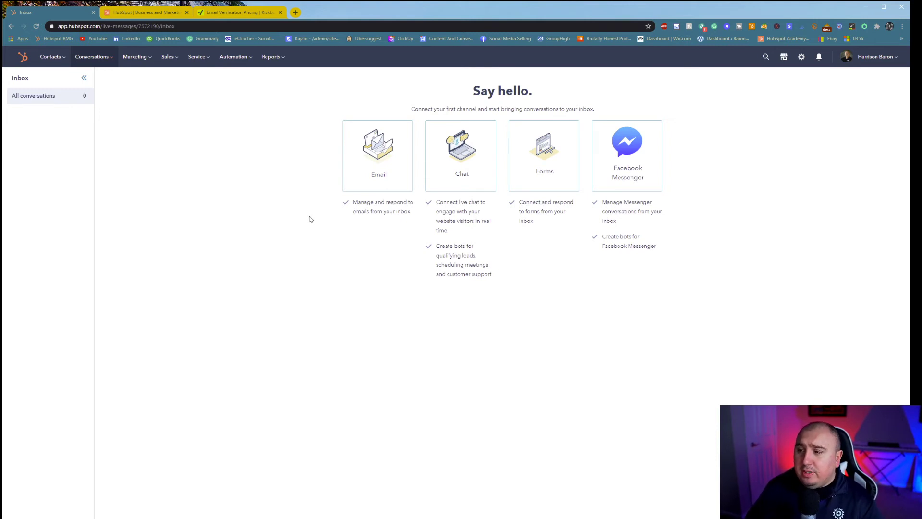
{"action": "double_click", "coordinate": [636, 203]}
{"action": "left_click", "coordinate": [656, 225]}
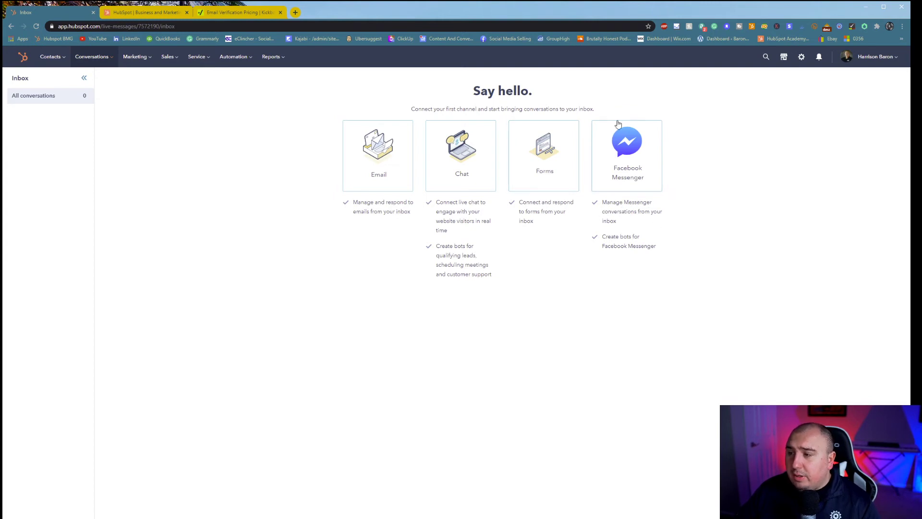
{"action": "left_click_drag", "start_coordinate": [529, 202], "coordinate": [554, 215]}
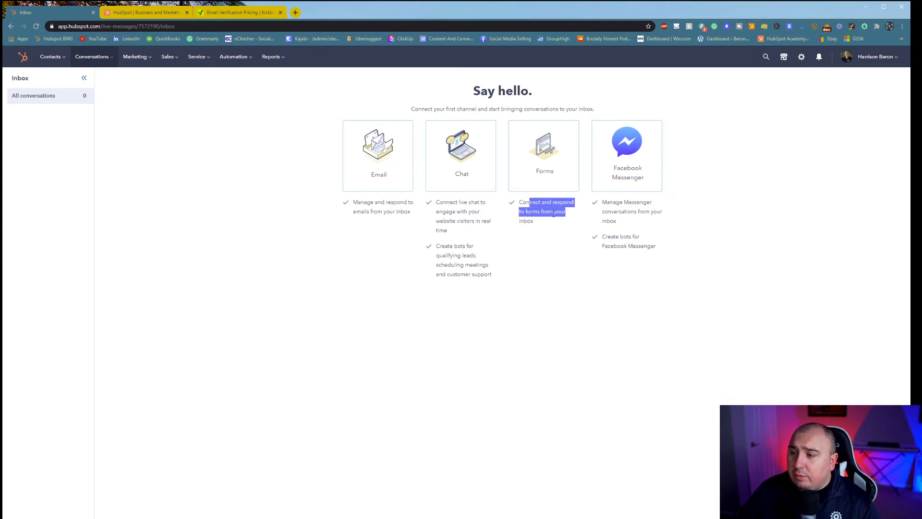
{"action": "left_click", "coordinate": [502, 225]}
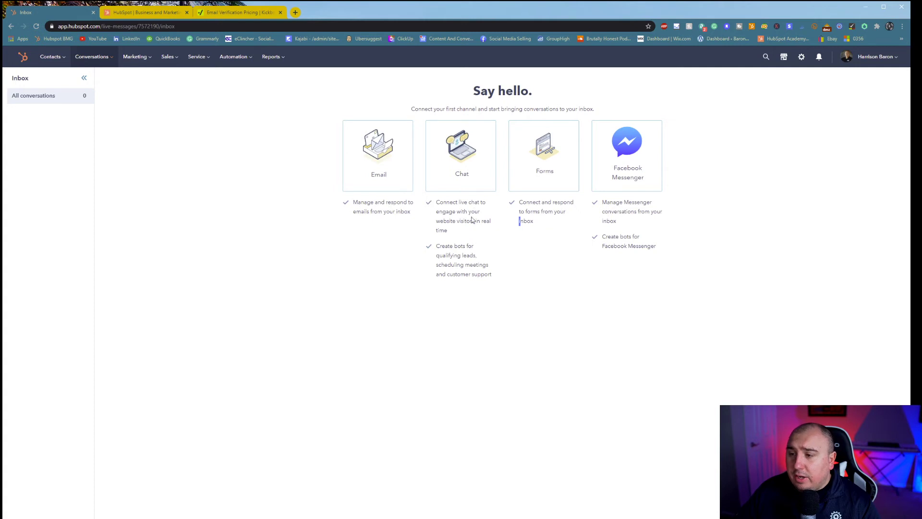
{"action": "left_click_drag", "start_coordinate": [445, 248], "coordinate": [465, 246]}
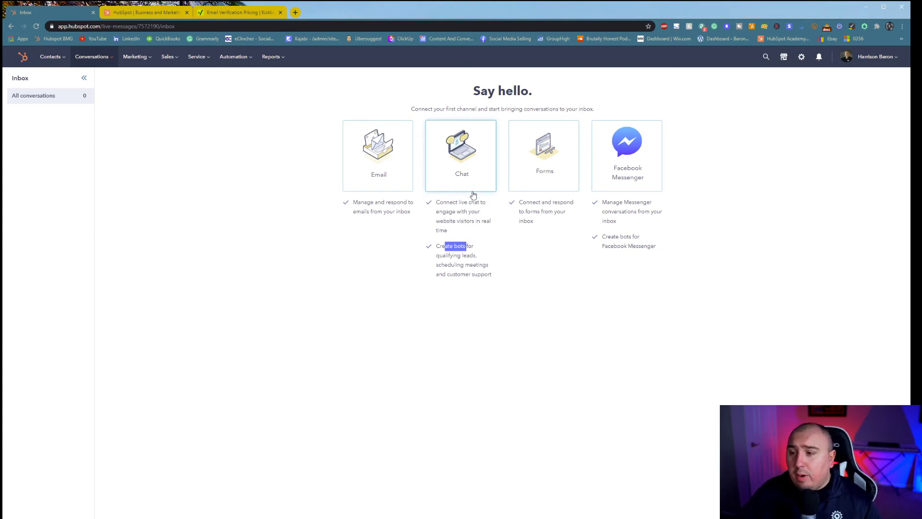
{"action": "left_click", "coordinate": [366, 210]}
{"action": "triple_click", "coordinate": [355, 218]}
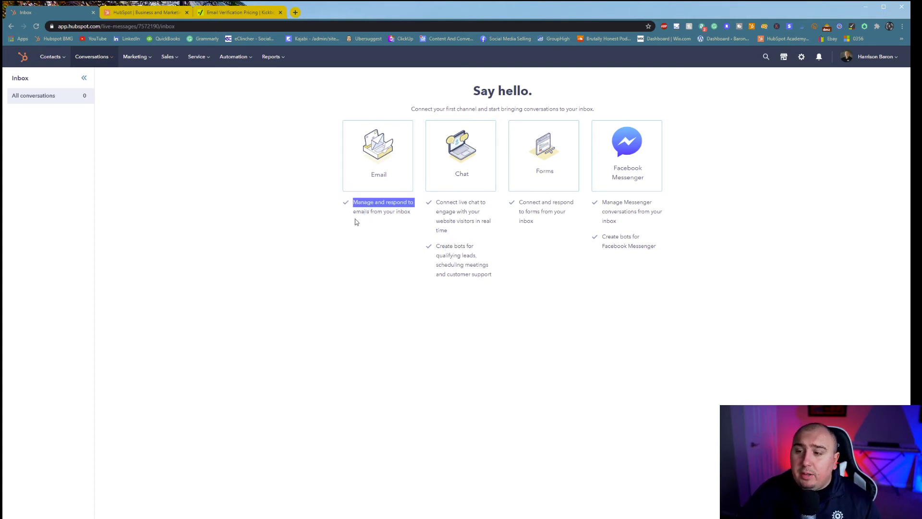
{"action": "left_click", "coordinate": [328, 226]}
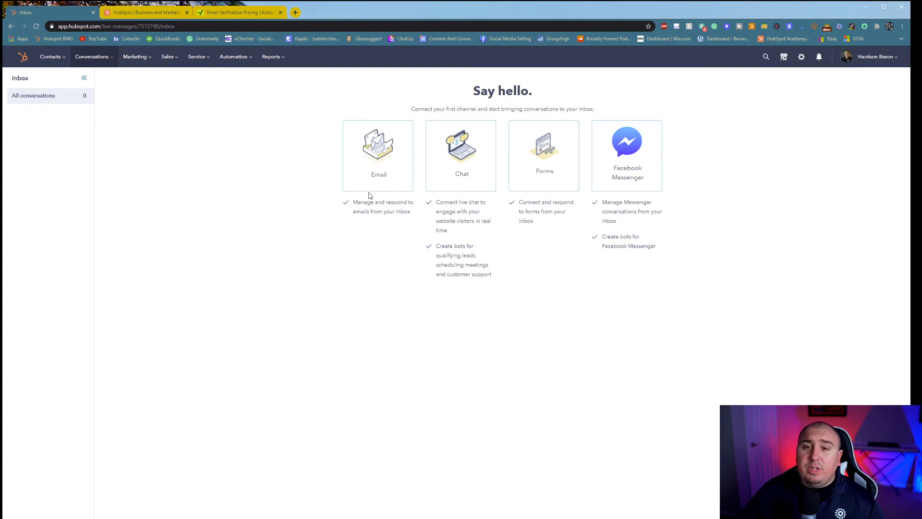
- Open the chatflows page, create a chatflow for the website channel, and start the chat widget setup
{"action": "left_click", "coordinate": [107, 66]}
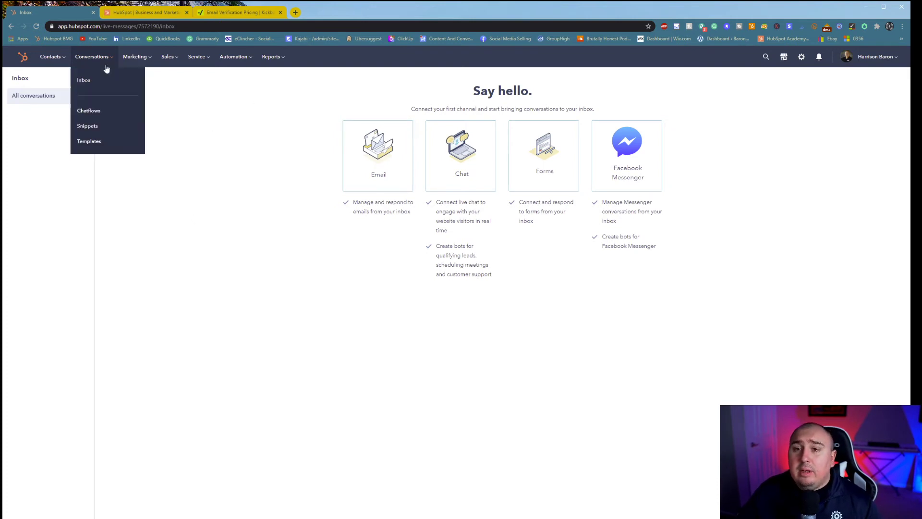
{"action": "left_click", "coordinate": [115, 115]}
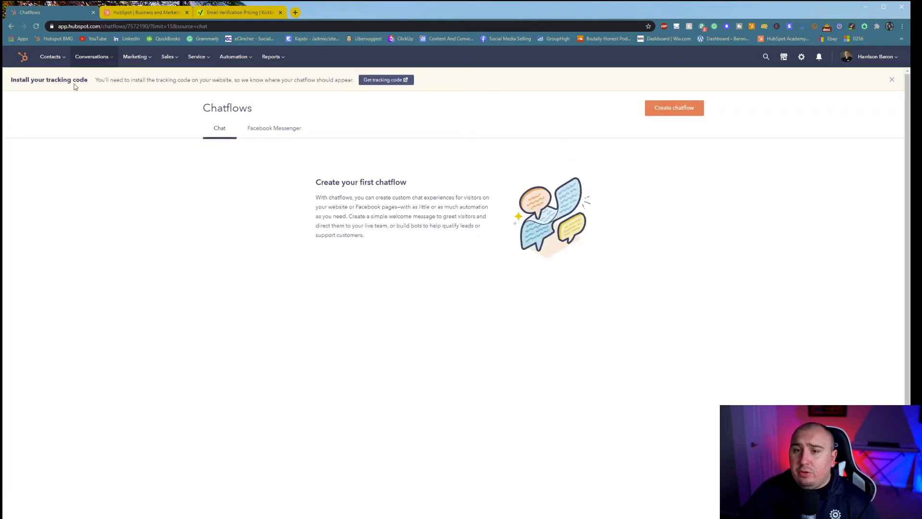
{"action": "left_click", "coordinate": [662, 108]}
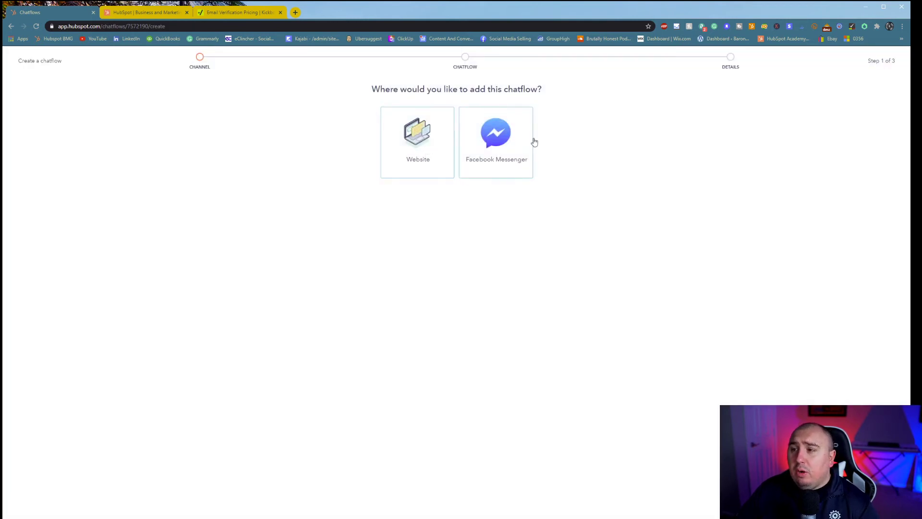
{"action": "left_click", "coordinate": [440, 147]}
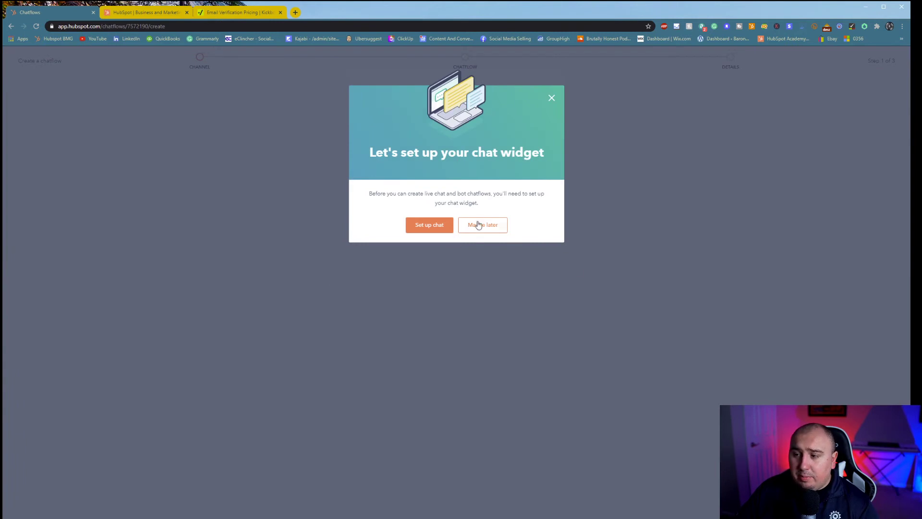
{"action": "left_click", "coordinate": [443, 226]}
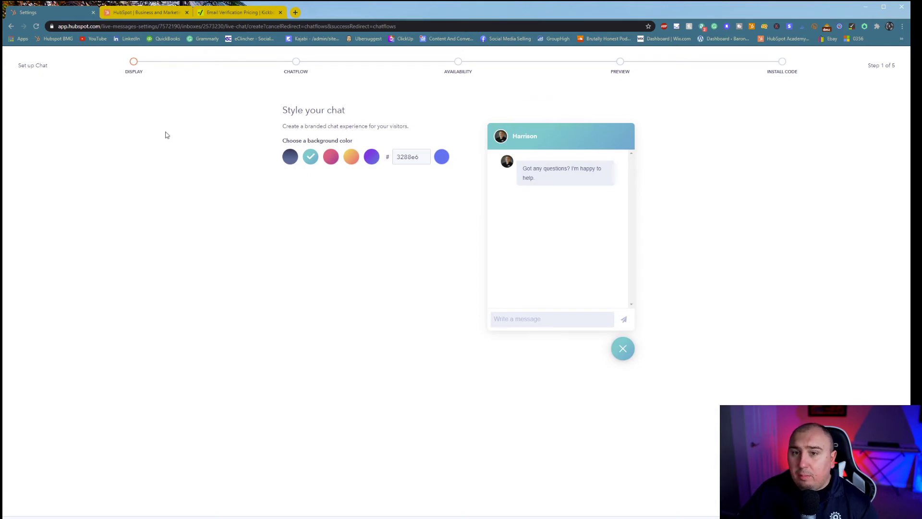
- Style the chat widget with the purple background, and accept the default chat heading and welcome message
{"action": "left_click", "coordinate": [370, 158]}
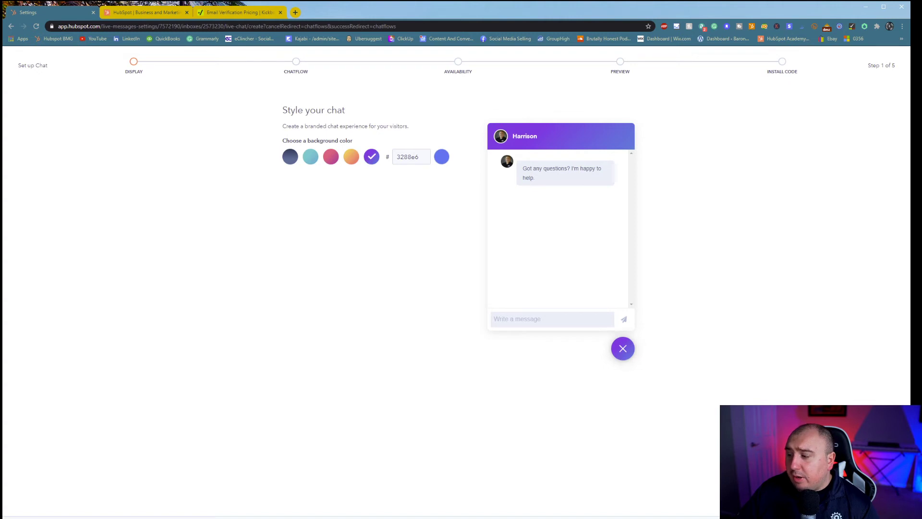
{"action": "left_click", "coordinate": [889, 507]}
{"action": "left_click", "coordinate": [379, 164]}
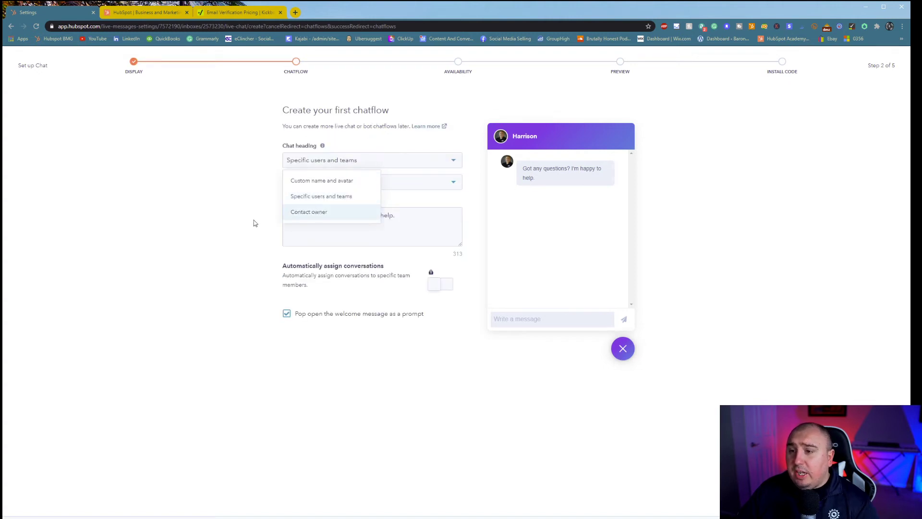
{"action": "left_click", "coordinate": [277, 221]}
{"action": "left_click", "coordinate": [349, 225]}
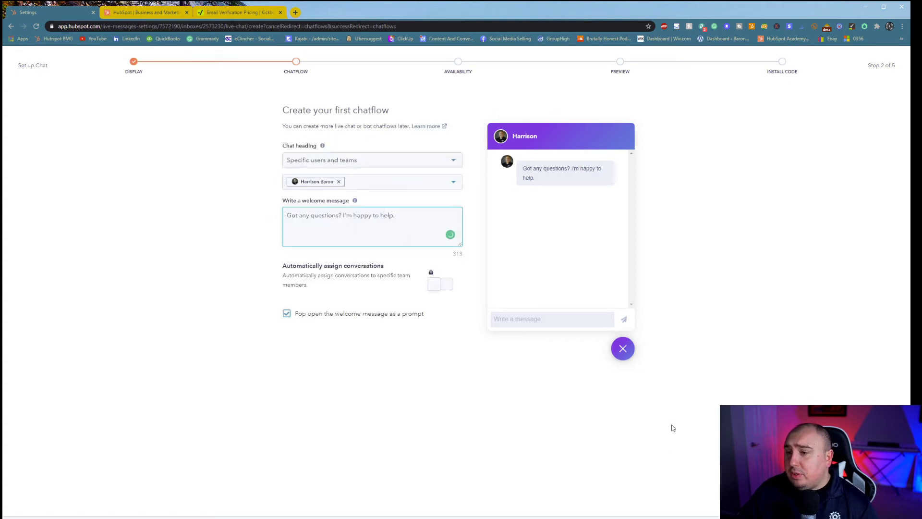
{"action": "left_click", "coordinate": [888, 506]}
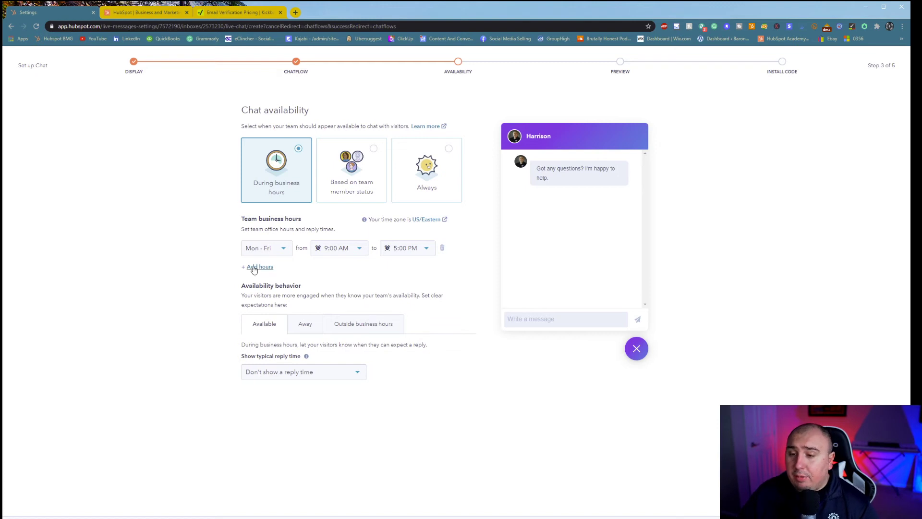
- Review the chat's typical reply time options and its behavior when the team is away or outside business hours
{"action": "left_click", "coordinate": [306, 372]}
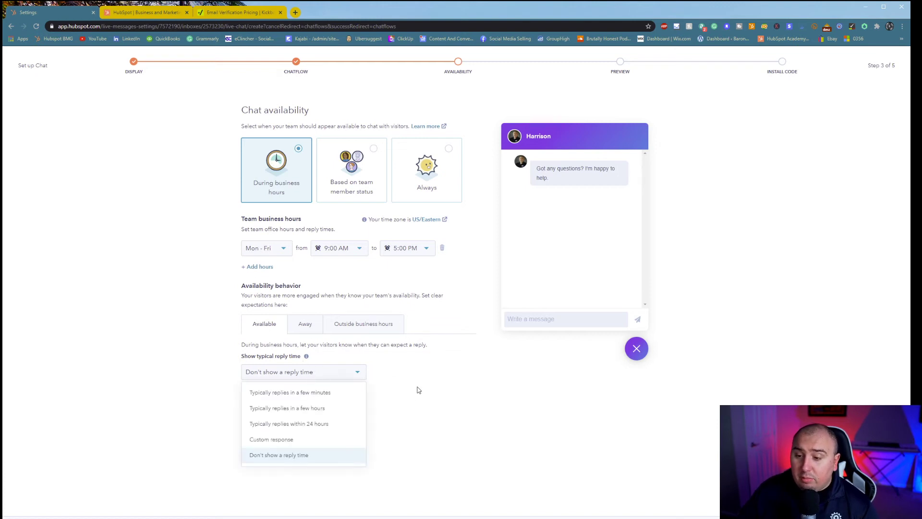
{"action": "left_click", "coordinate": [335, 362]}
{"action": "left_click", "coordinate": [312, 330]}
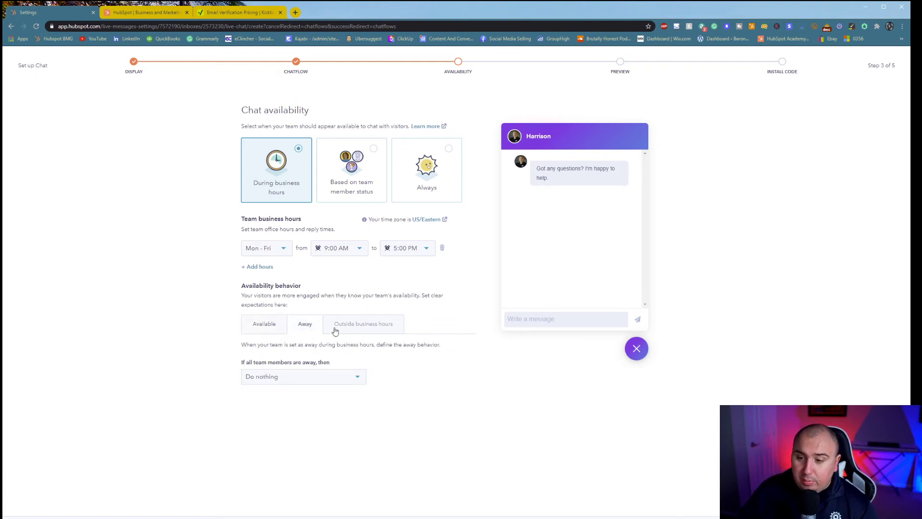
{"action": "left_click", "coordinate": [378, 331]}
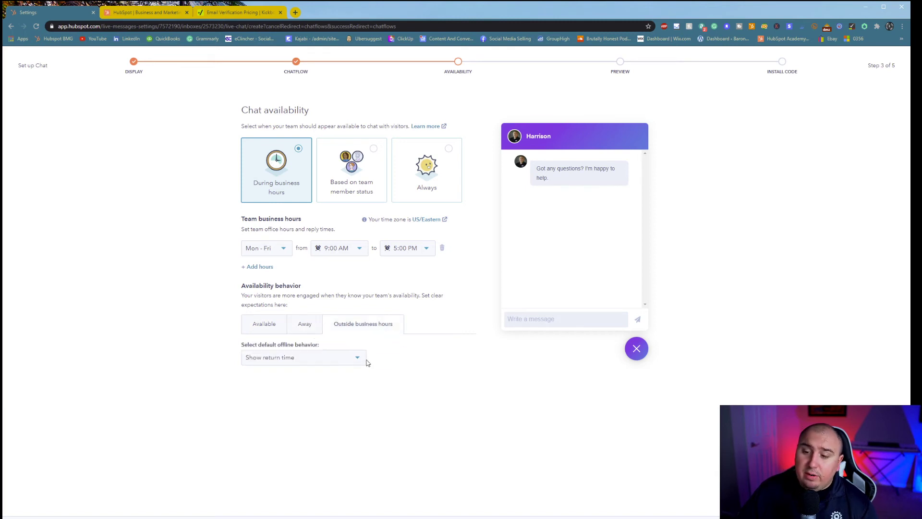
{"action": "left_click", "coordinate": [357, 364]}
{"action": "left_click", "coordinate": [412, 380]}
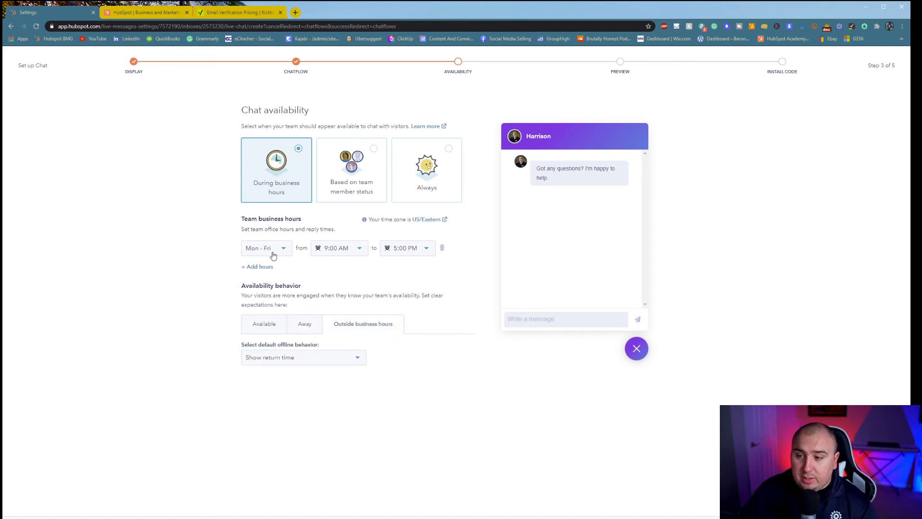
- Add a second row of team business hours, remove it, and continue through the preview to the install code
{"action": "left_click", "coordinate": [259, 267]}
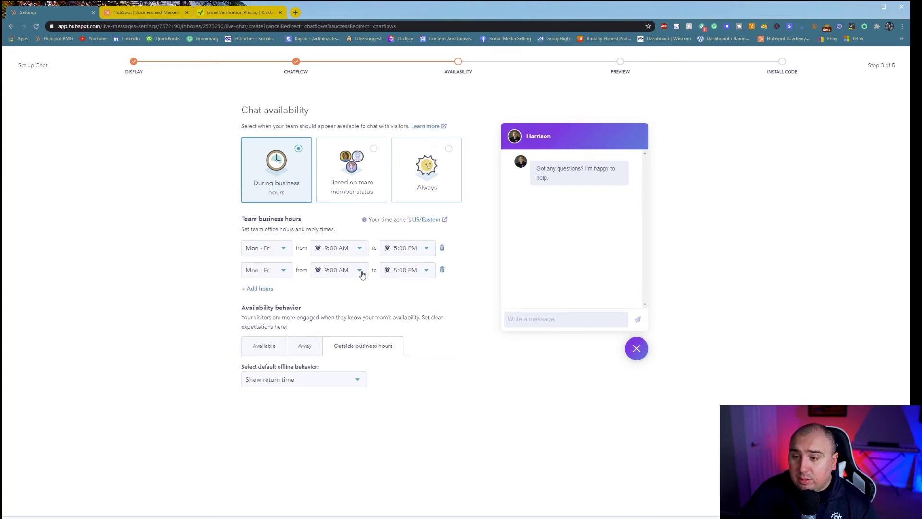
{"action": "left_click", "coordinate": [442, 269]}
{"action": "left_click", "coordinate": [281, 516]}
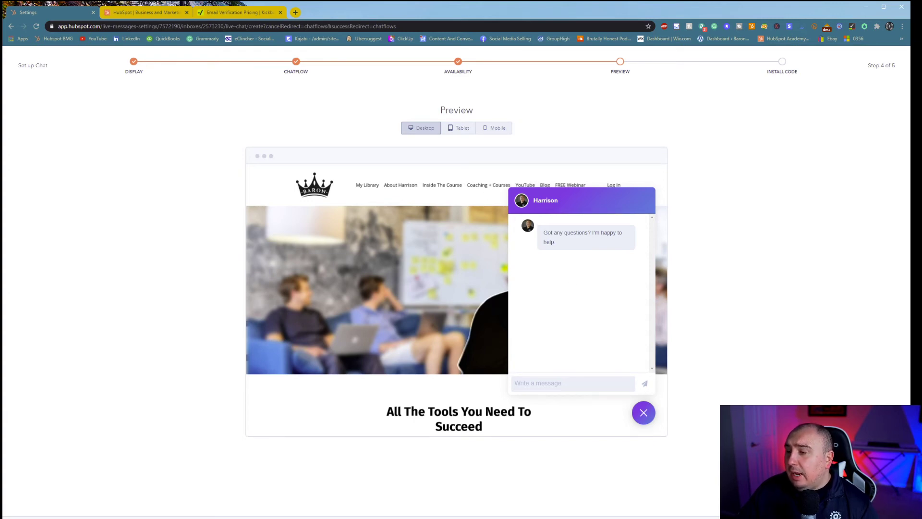
{"action": "left_click", "coordinate": [883, 517]}
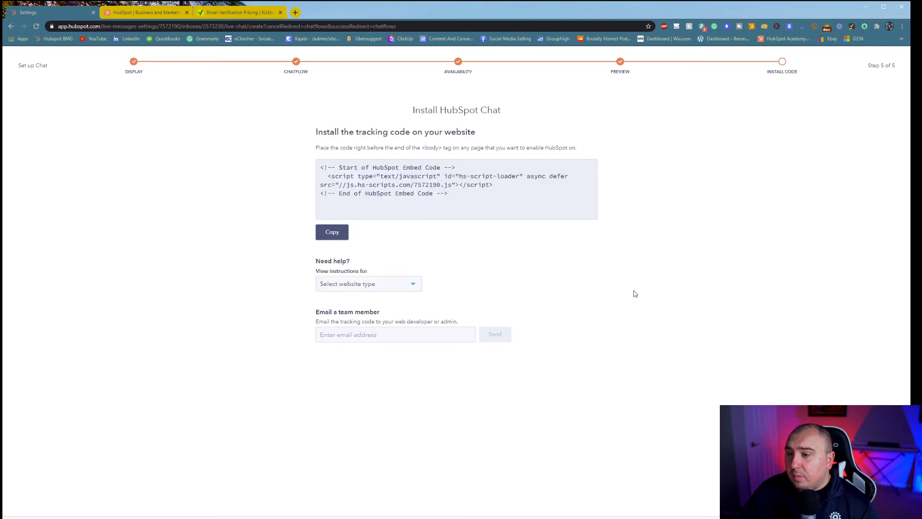
- Highlight the chat's tracking code and read where to place it on the website
{"action": "left_click", "coordinate": [404, 176]}
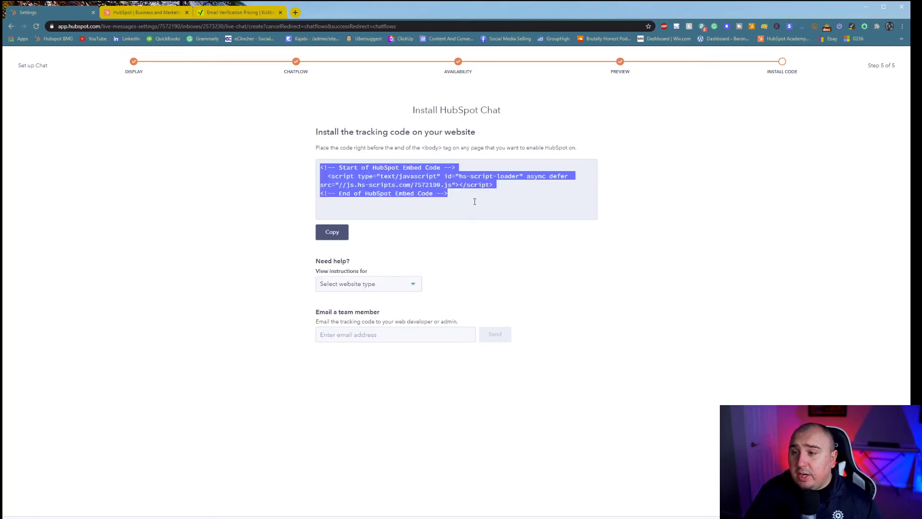
{"action": "left_click_drag", "start_coordinate": [448, 148], "coordinate": [573, 148]}
{"action": "left_click", "coordinate": [565, 187]}
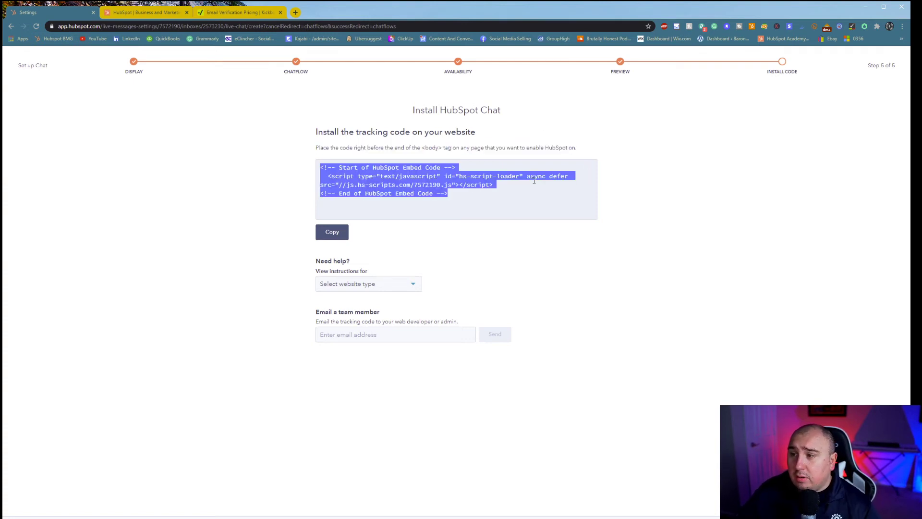
{"action": "left_click", "coordinate": [545, 181]}
- Look through the website types offered for tracking code instructions, and return to the chatflows page
{"action": "left_click", "coordinate": [403, 289]}
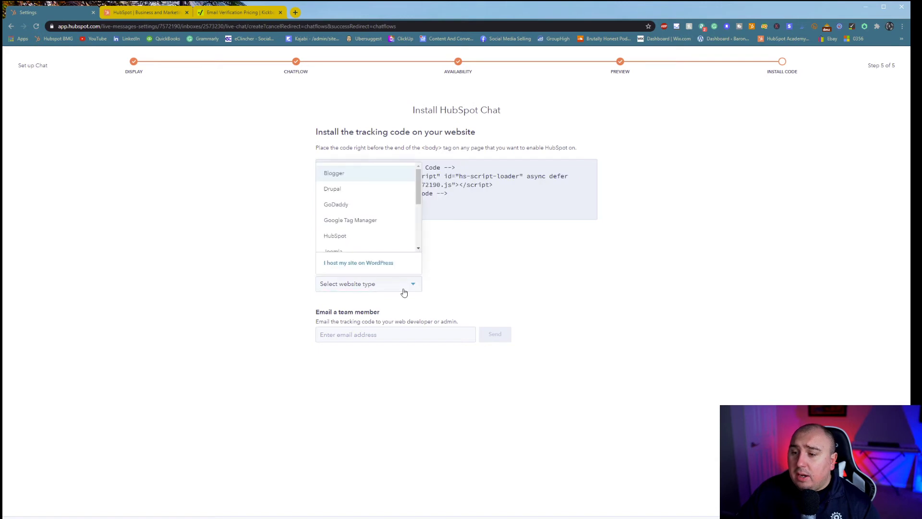
{"action": "left_click", "coordinate": [450, 292]}
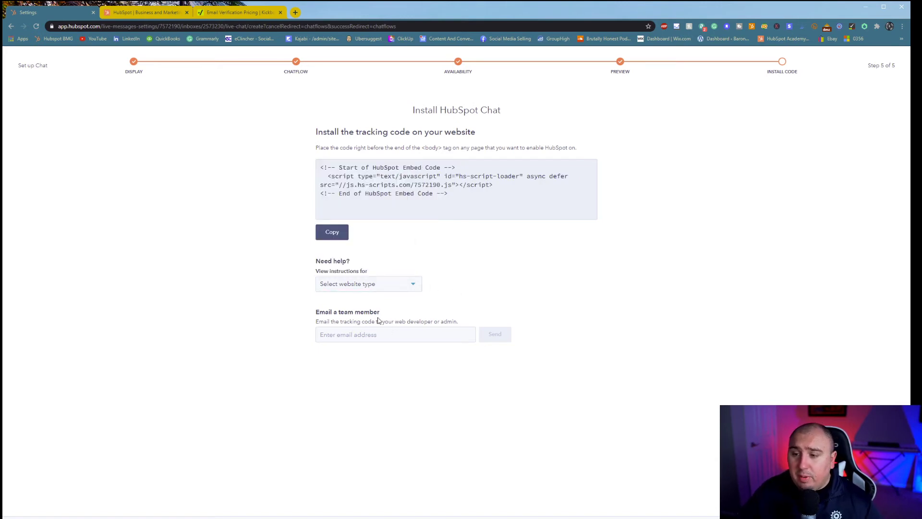
{"action": "left_click", "coordinate": [379, 288]}
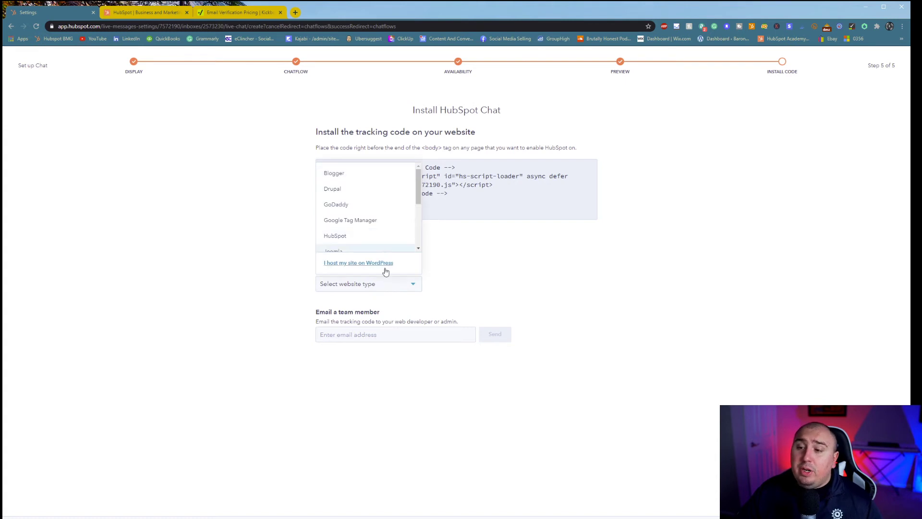
{"action": "scroll", "coordinate": [391, 240], "scroll_direction": "down", "scroll_amount": 4}
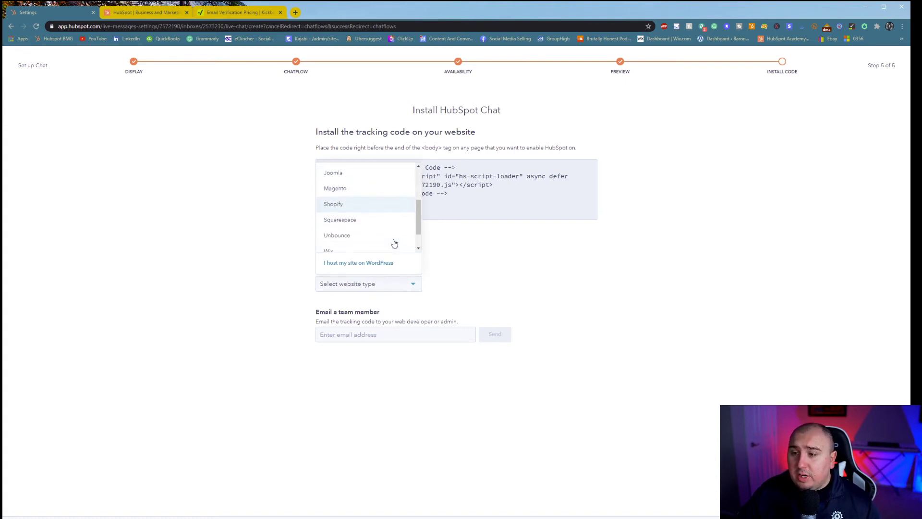
{"action": "left_click", "coordinate": [528, 294]}
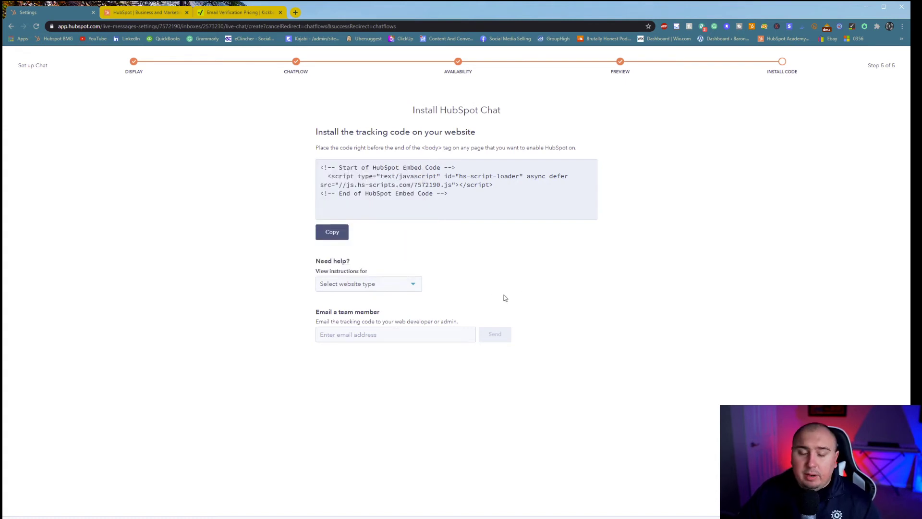
{"action": "left_click", "coordinate": [405, 287]}
{"action": "scroll", "coordinate": [382, 232], "scroll_direction": "down", "scroll_amount": 3}
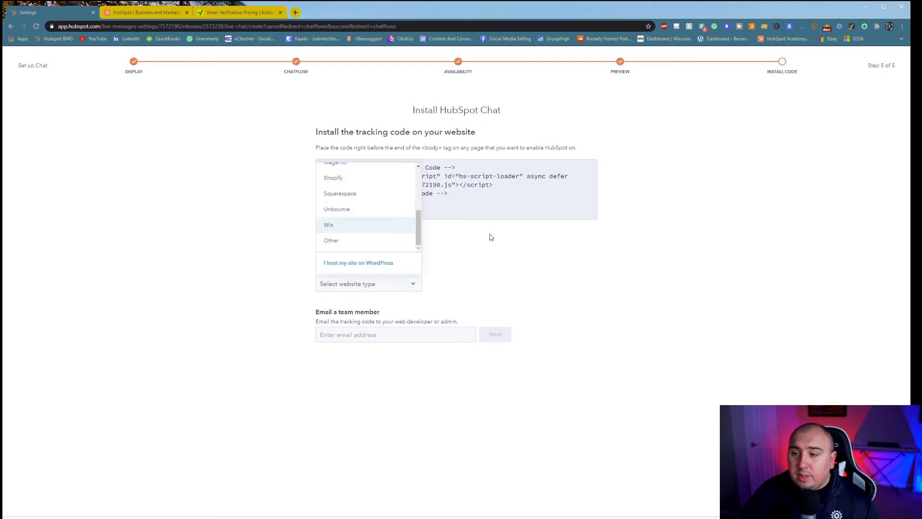
{"action": "left_click", "coordinate": [477, 245]}
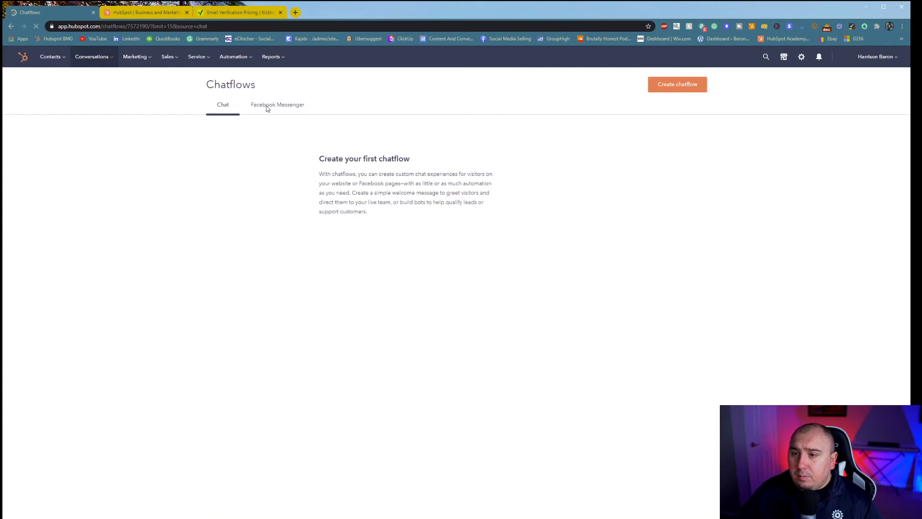
- Check the Facebook Messenger and Chat chatflows, and open the snippets page to read what snippets are for
{"action": "left_click", "coordinate": [268, 109]}
{"action": "left_click", "coordinate": [223, 136]}
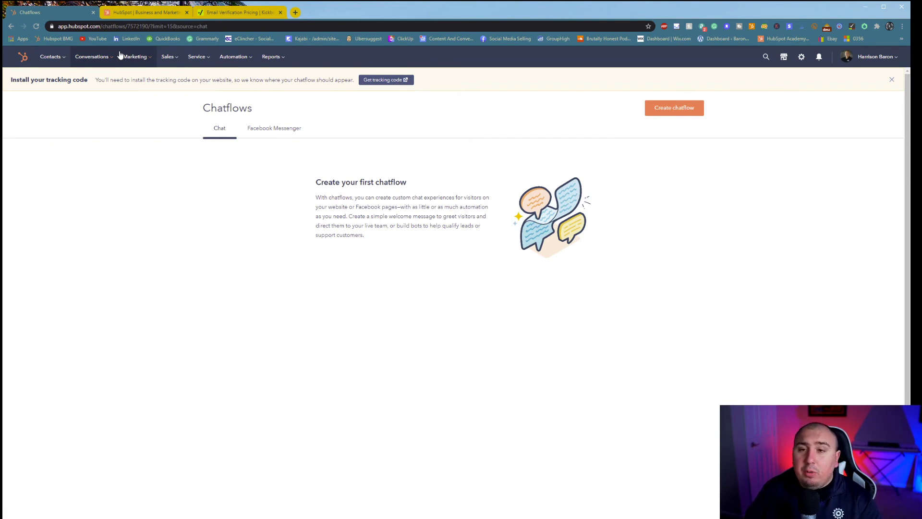
{"action": "left_click", "coordinate": [90, 58]}
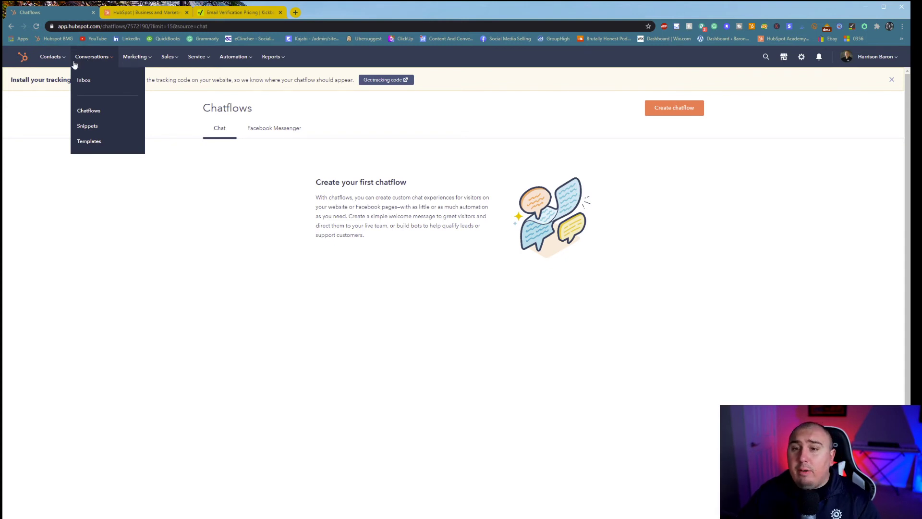
{"action": "left_click", "coordinate": [108, 130]}
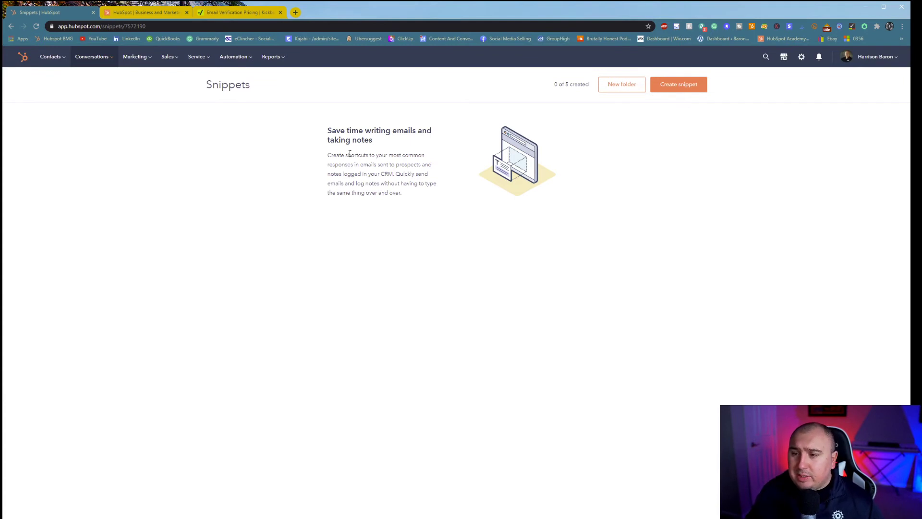
{"action": "left_click_drag", "start_coordinate": [355, 154], "coordinate": [414, 154]}
{"action": "left_click", "coordinate": [417, 169]}
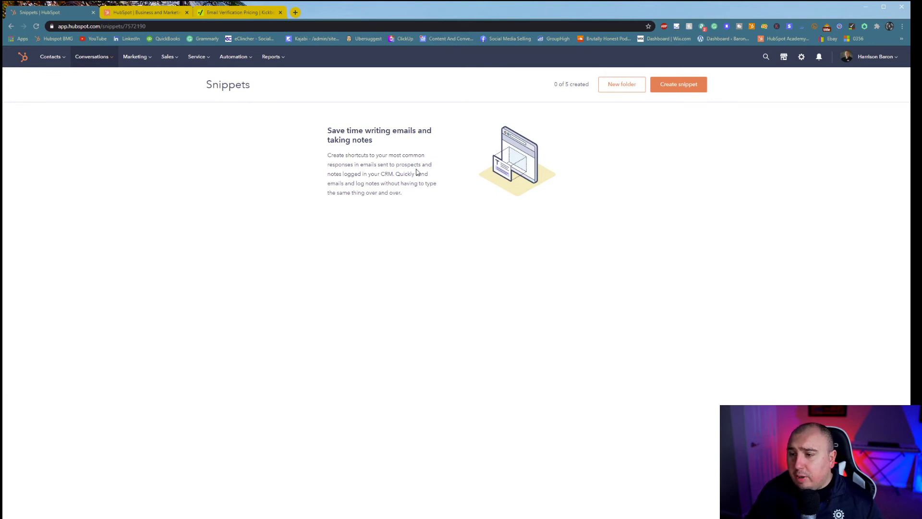
- Open a new snippet, review its name, text, shortcut and personalization token fields, and cancel it
{"action": "left_click", "coordinate": [700, 91]}
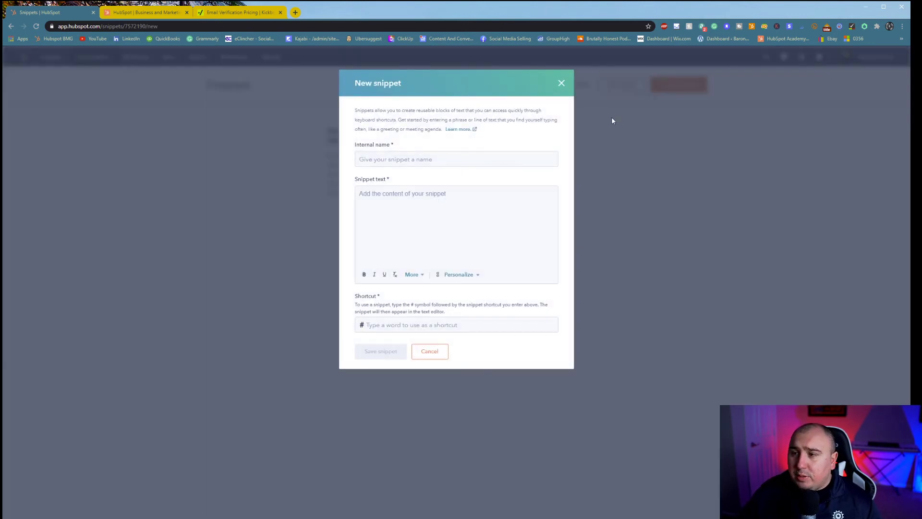
{"action": "left_click", "coordinate": [396, 159]}
{"action": "left_click", "coordinate": [410, 229]}
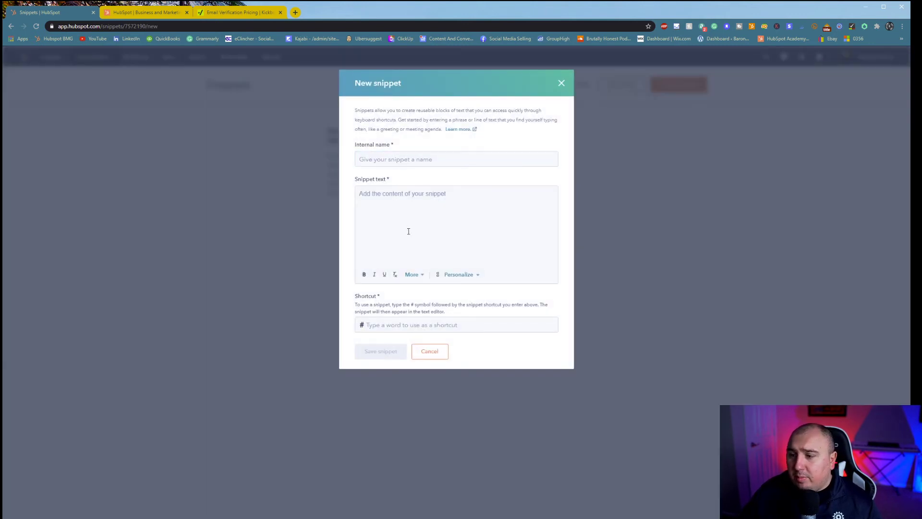
{"action": "left_click", "coordinate": [431, 324]}
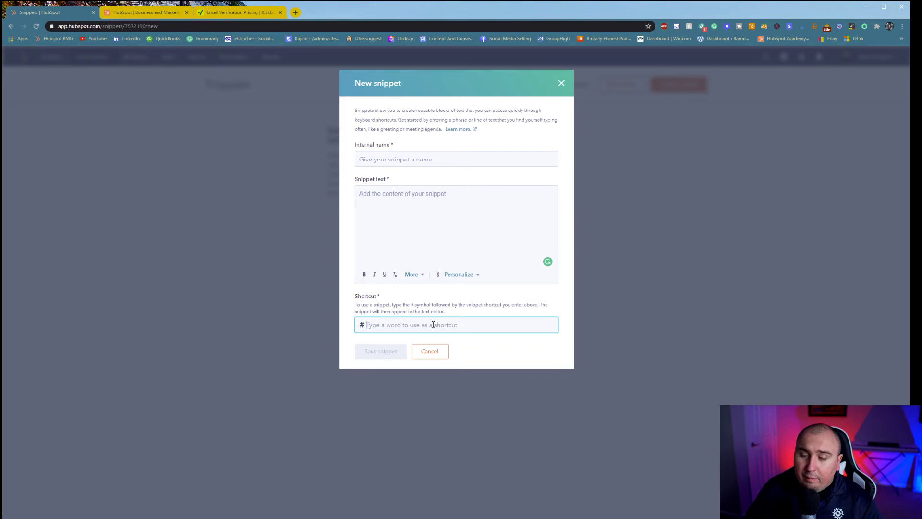
{"action": "left_click", "coordinate": [460, 275]}
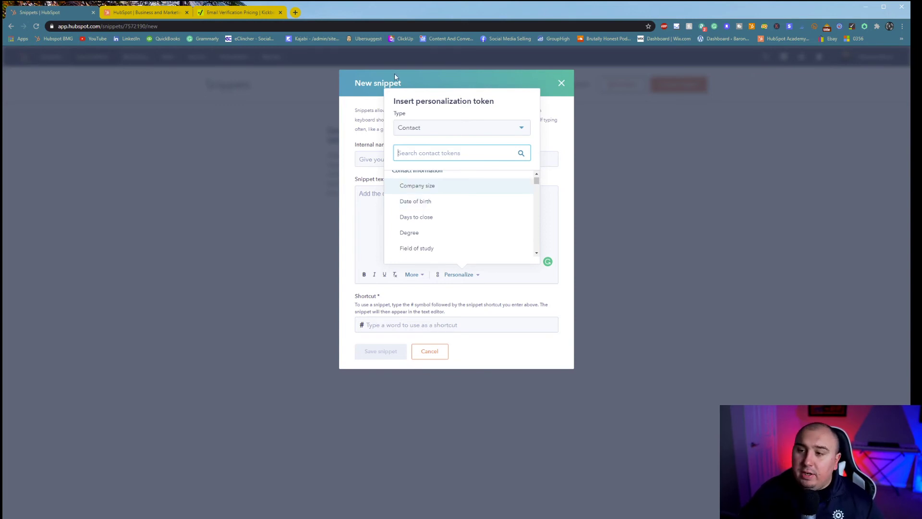
{"action": "left_click", "coordinate": [351, 114]}
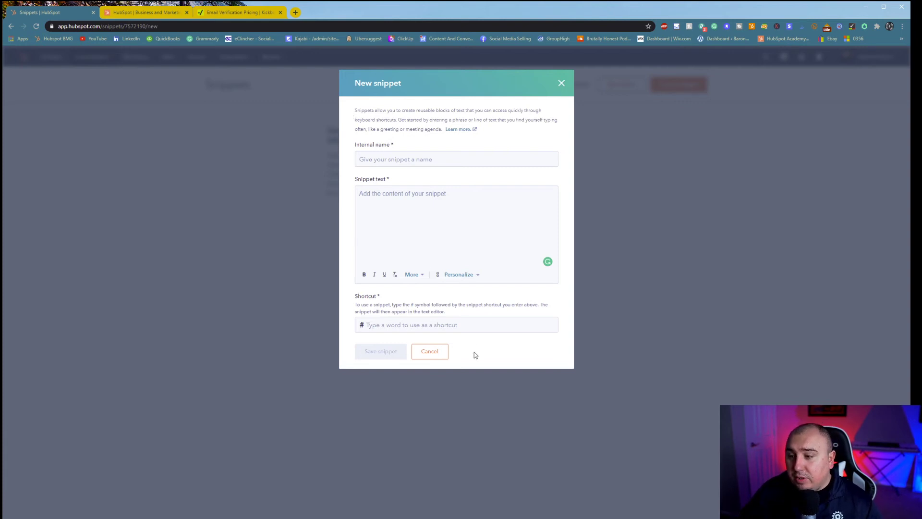
{"action": "left_click", "coordinate": [429, 356]}
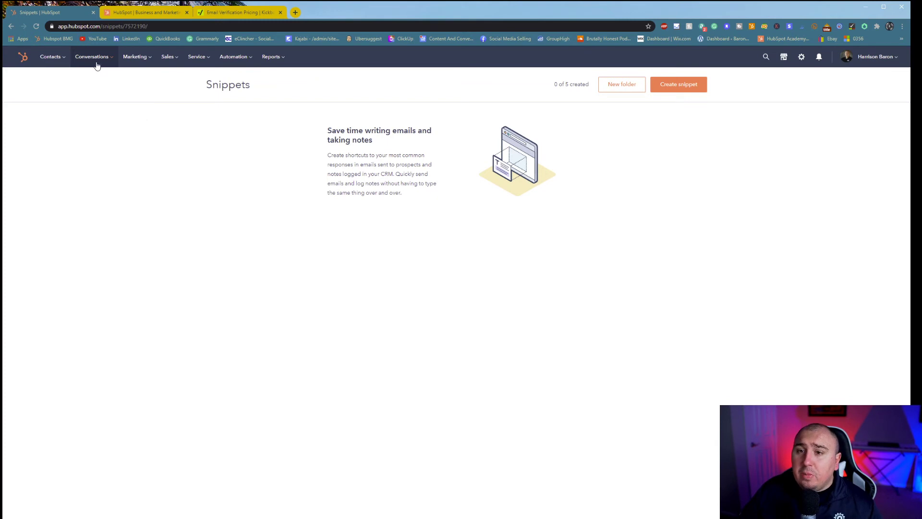
- Open the templates page, look through the first-touch and follow-up emails in the HubSpot Template Library, and close the library
{"action": "mouse_move", "coordinate": [97, 66]}
{"action": "left_click", "coordinate": [96, 144]}
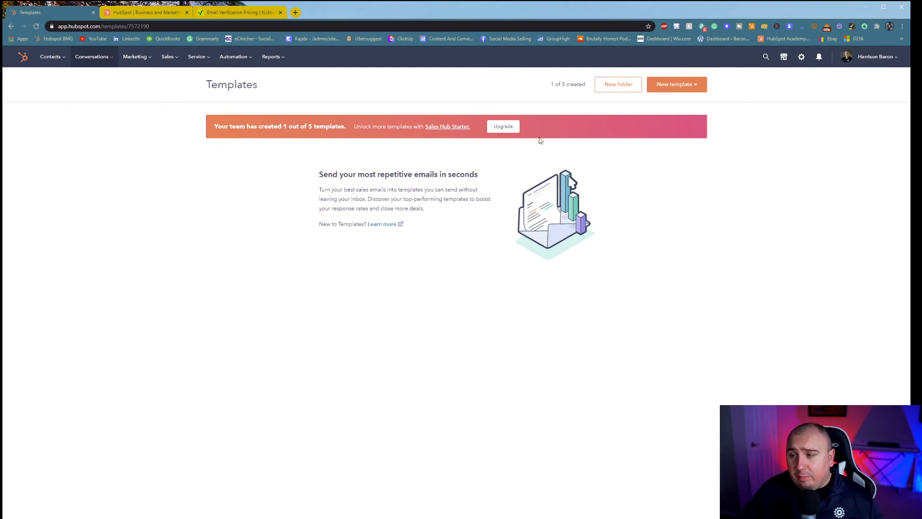
{"action": "left_click", "coordinate": [673, 84]}
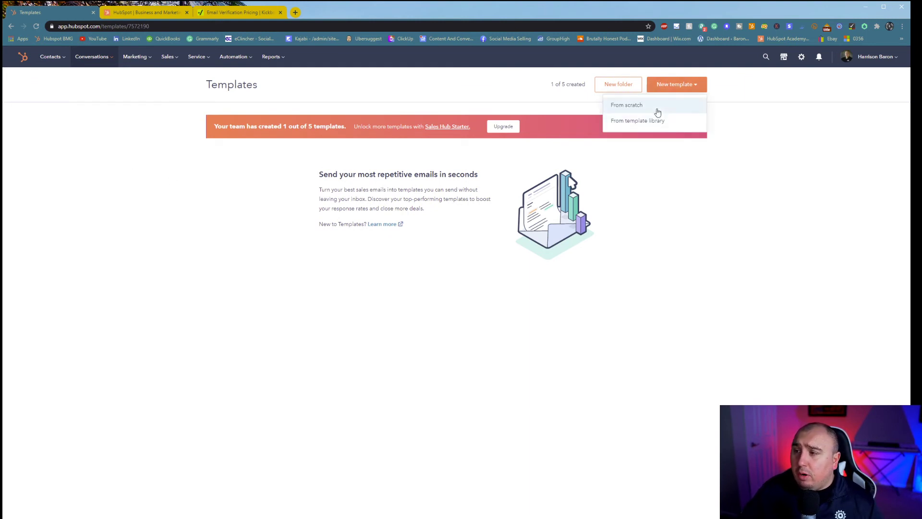
{"action": "left_click", "coordinate": [659, 124]}
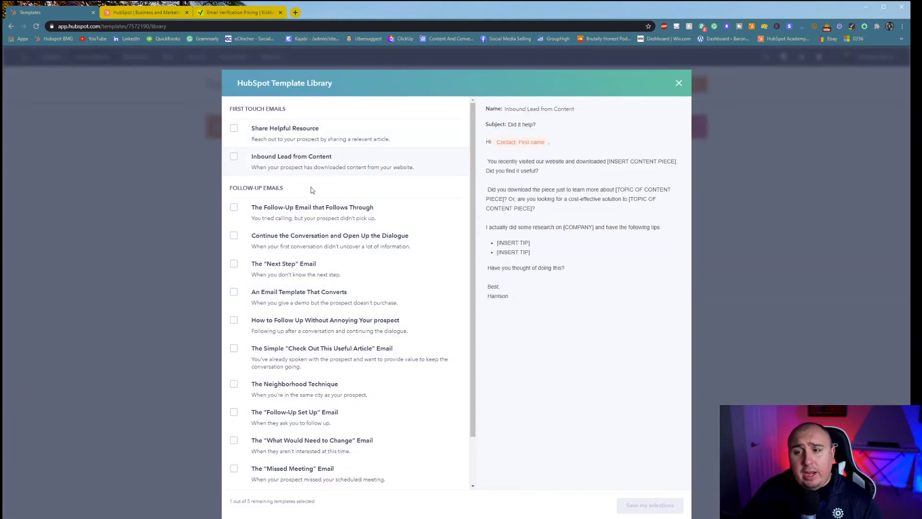
{"action": "left_click", "coordinate": [304, 130]}
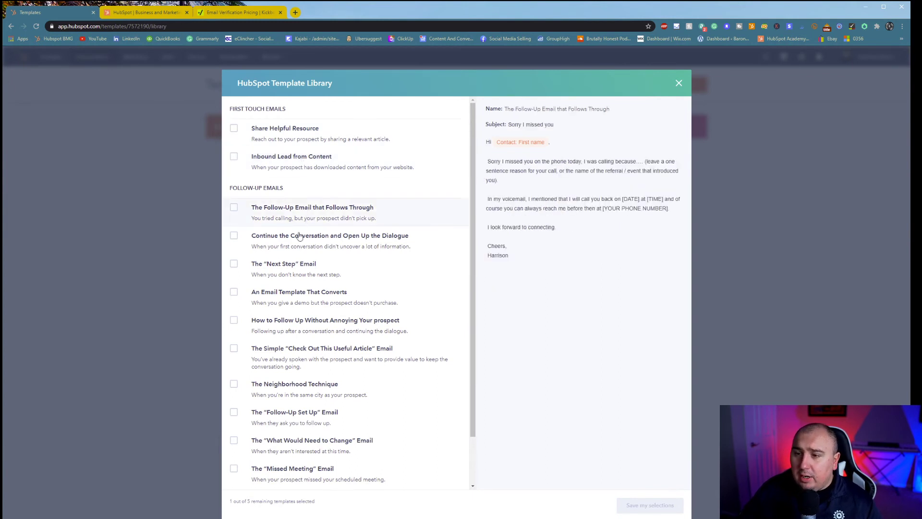
{"action": "scroll", "coordinate": [302, 224], "scroll_direction": "down", "scroll_amount": 1}
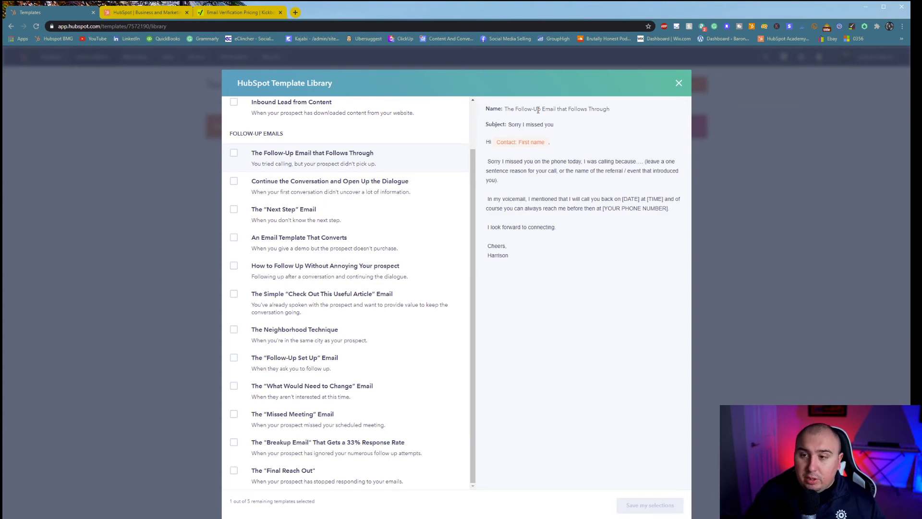
{"action": "left_click", "coordinate": [679, 82]}
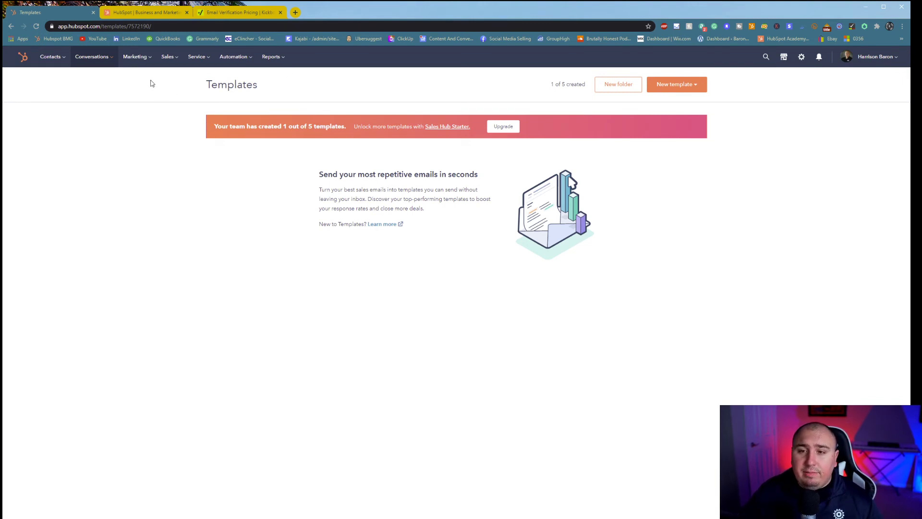
- Open the marketing ads page and read what it offers for managing ad campaigns
{"action": "left_click", "coordinate": [108, 66]}
{"action": "mouse_move", "coordinate": [135, 56]}
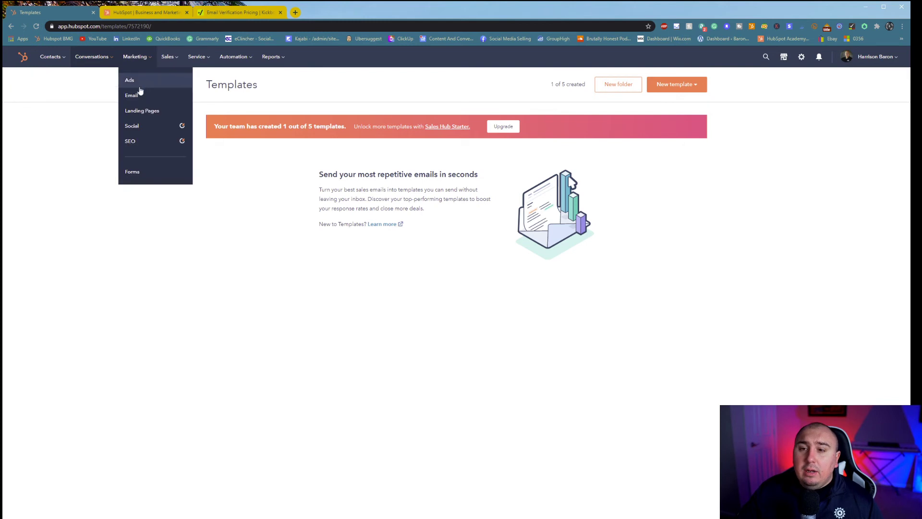
{"action": "left_click", "coordinate": [137, 87]}
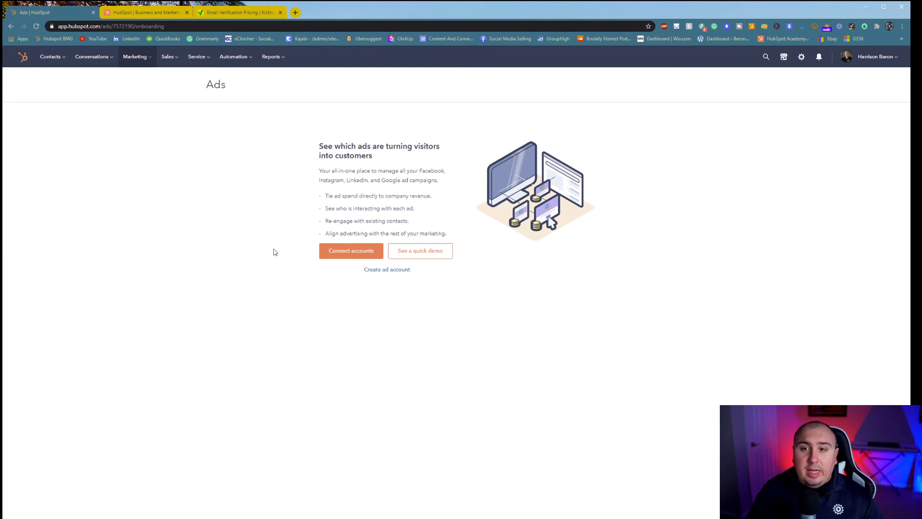
- Open the marketing email page and read what the free plan allows for sending emails and creating lists
{"action": "left_click", "coordinate": [151, 64]}
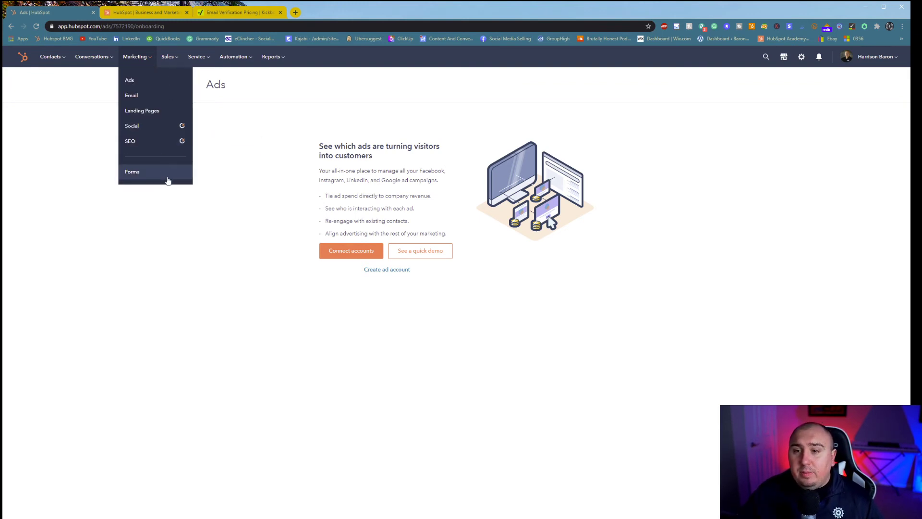
{"action": "left_click", "coordinate": [155, 101]}
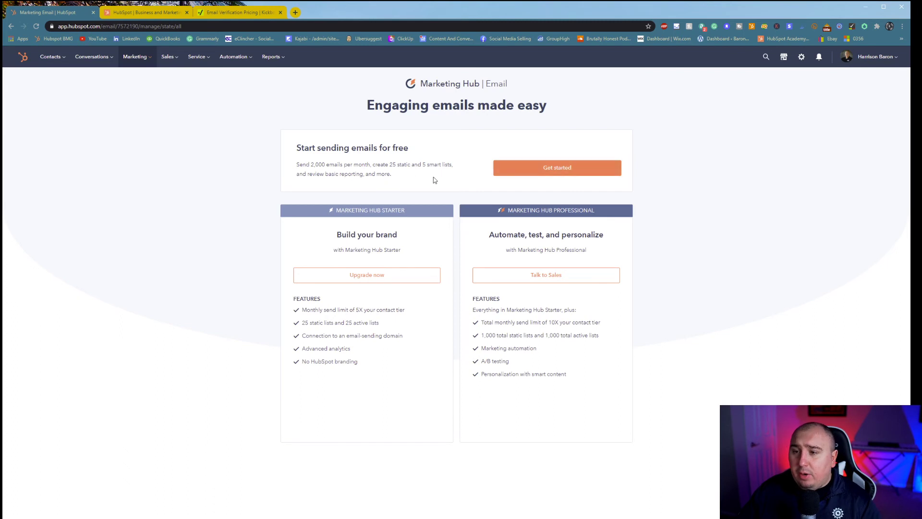
{"action": "left_click_drag", "start_coordinate": [341, 167], "coordinate": [422, 187]}
{"action": "left_click", "coordinate": [414, 176]}
{"action": "left_click", "coordinate": [344, 193]}
{"action": "left_click", "coordinate": [422, 188]}
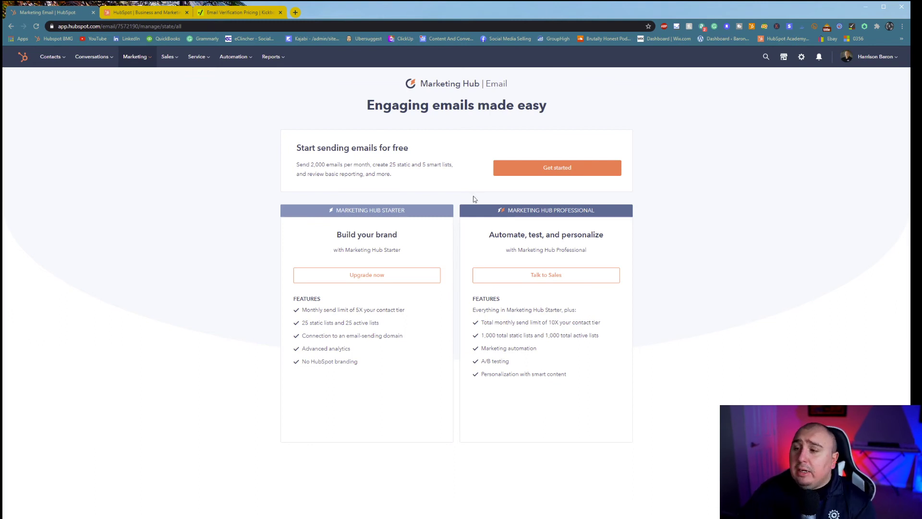
- Get started with the free email tool, begin a new email, and look through the basic and premium templates, dismissing the tour prompts
{"action": "left_click", "coordinate": [511, 170]}
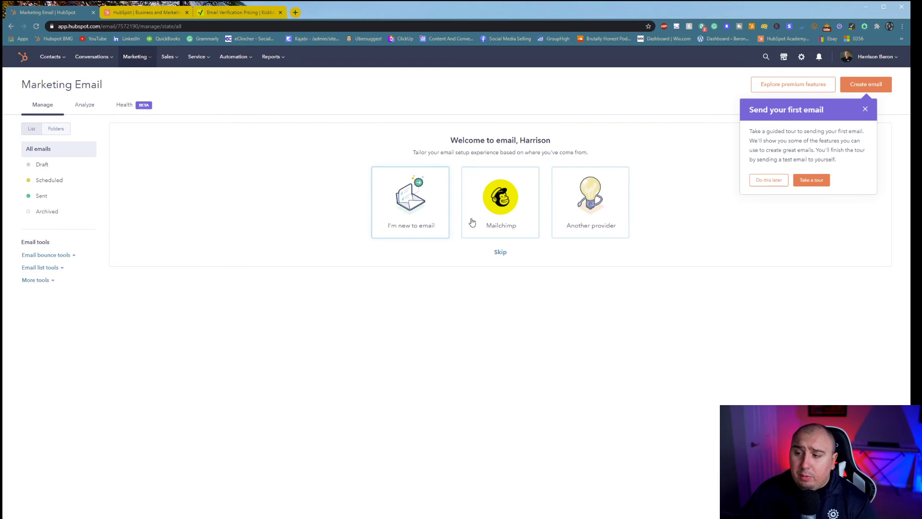
{"action": "left_click", "coordinate": [865, 109]}
{"action": "left_click", "coordinate": [857, 87]}
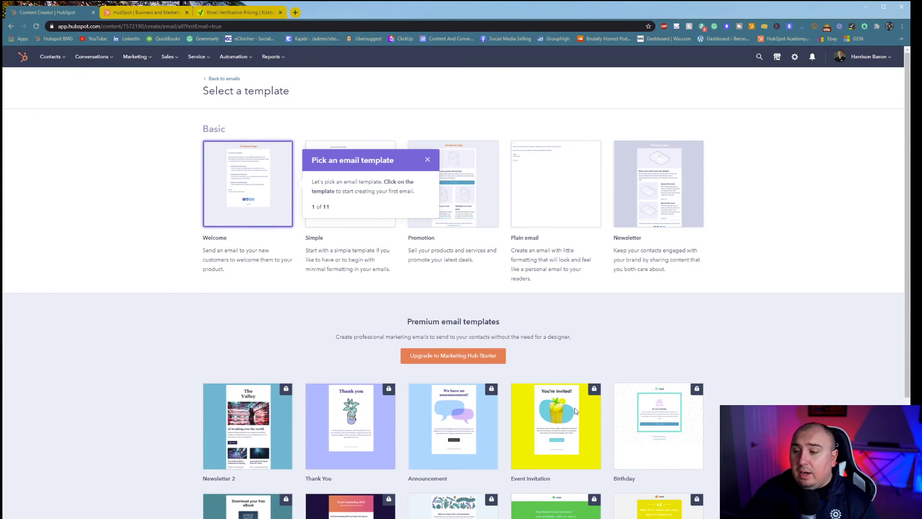
{"action": "scroll", "coordinate": [552, 422], "scroll_direction": "down", "scroll_amount": 4}
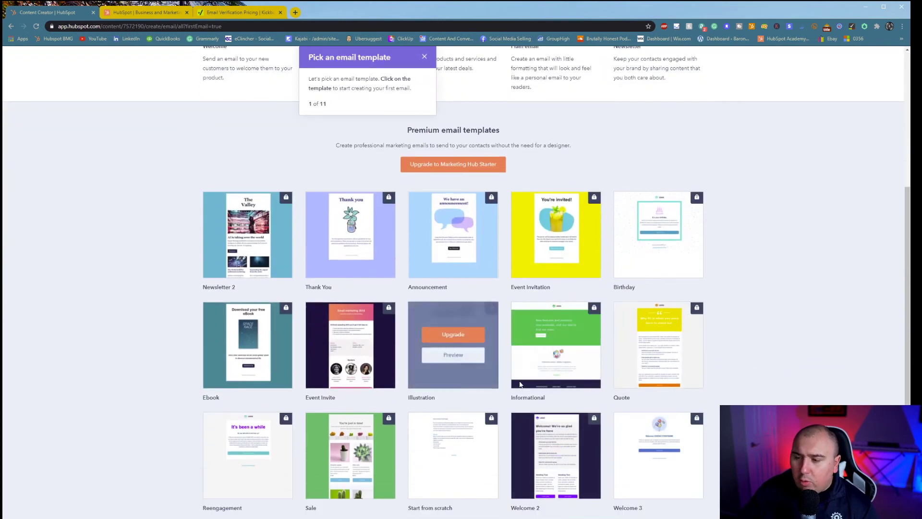
{"action": "scroll", "coordinate": [375, 359], "scroll_direction": "up", "scroll_amount": 4}
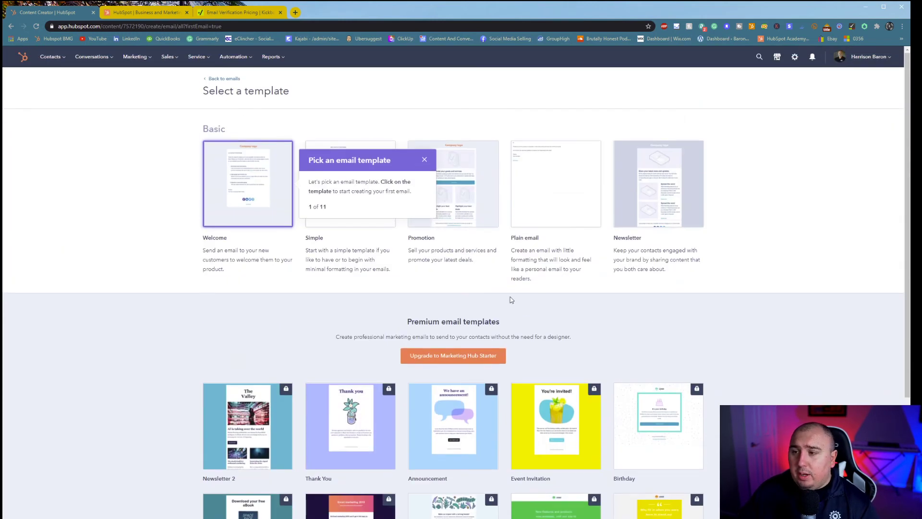
{"action": "left_click", "coordinate": [425, 159]}
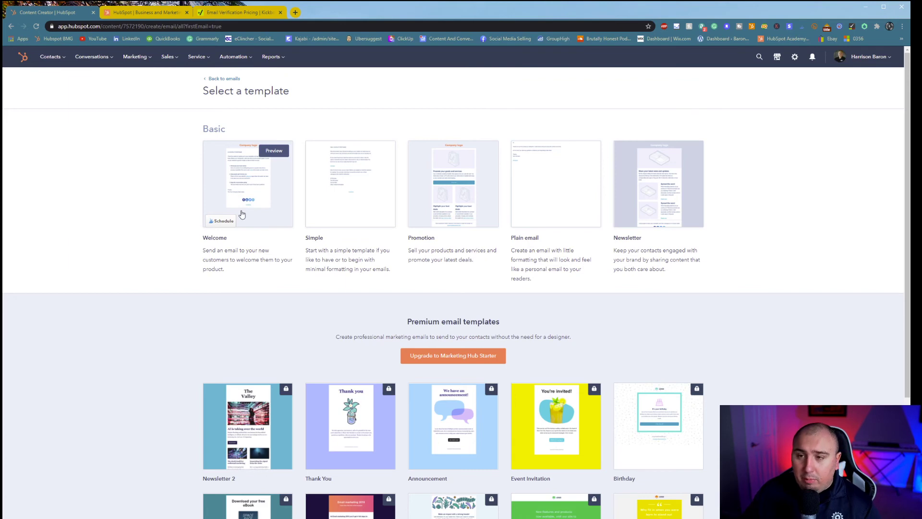
- Go back to the marketing emails overview and review its Analyze and Health reports
{"action": "left_click", "coordinate": [224, 79]}
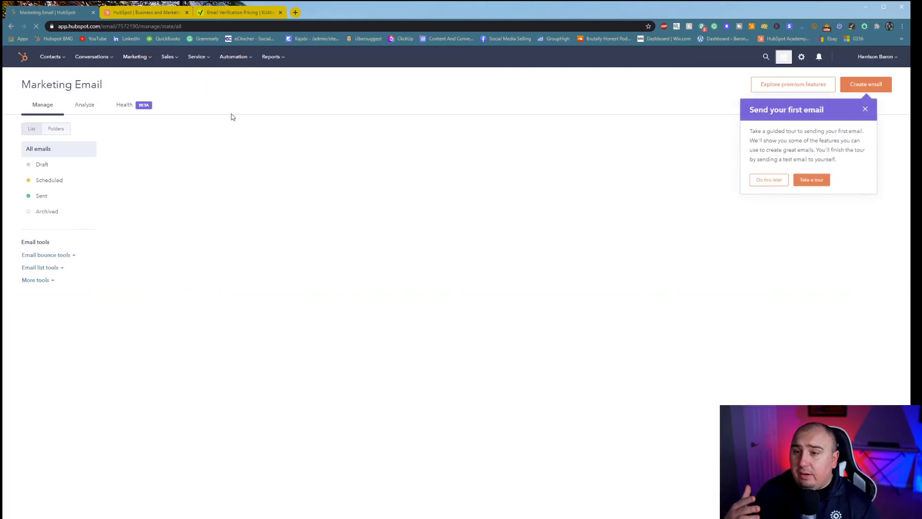
{"action": "left_click", "coordinate": [83, 110]}
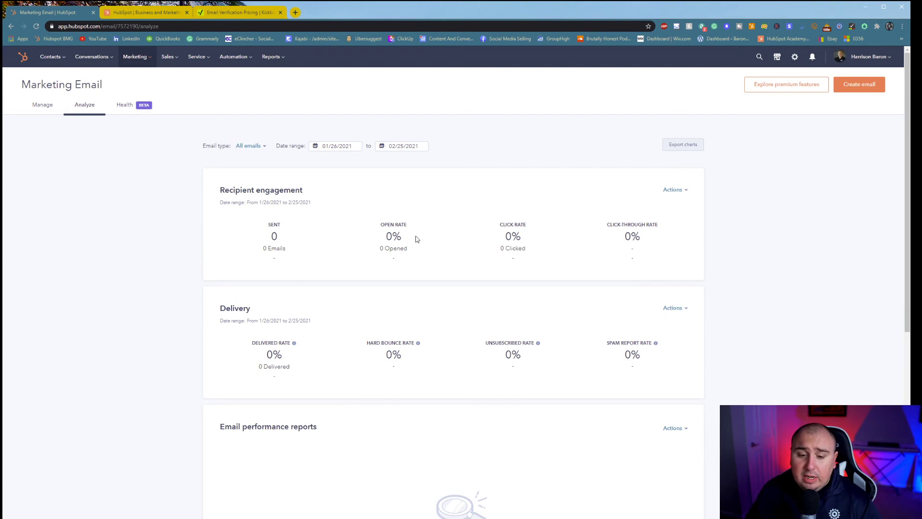
{"action": "left_click", "coordinate": [132, 109]}
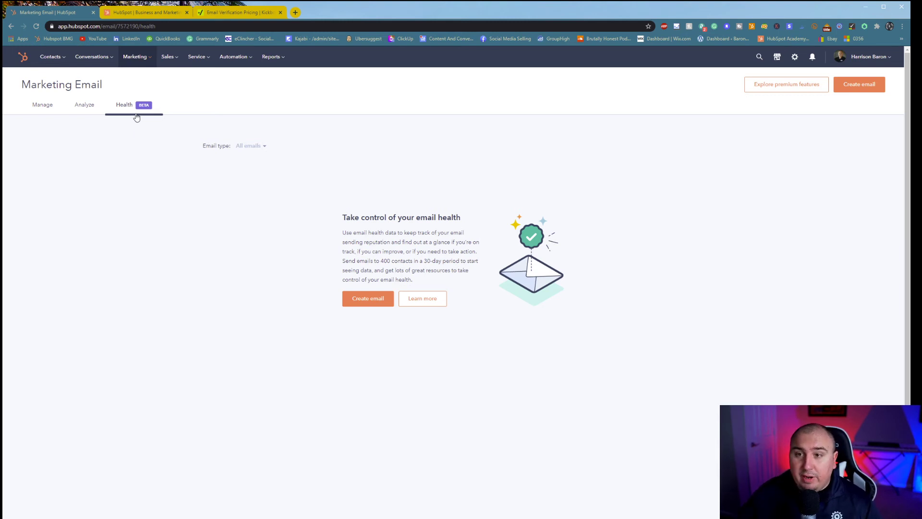
- Open the landing pages overview to read its free and paid features, and go to the forms page
{"action": "left_click", "coordinate": [147, 58]}
{"action": "left_click", "coordinate": [153, 117]}
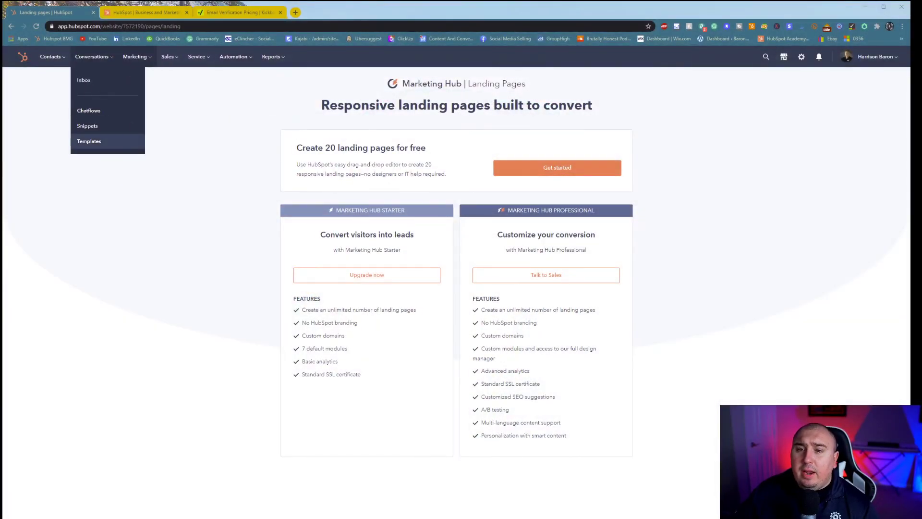
{"action": "mouse_move", "coordinate": [135, 57]}
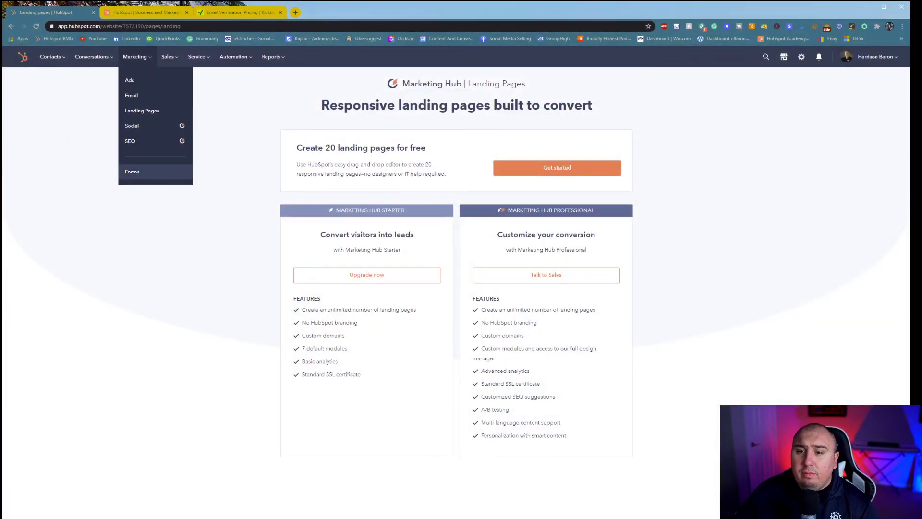
{"action": "left_click", "coordinate": [132, 172]}
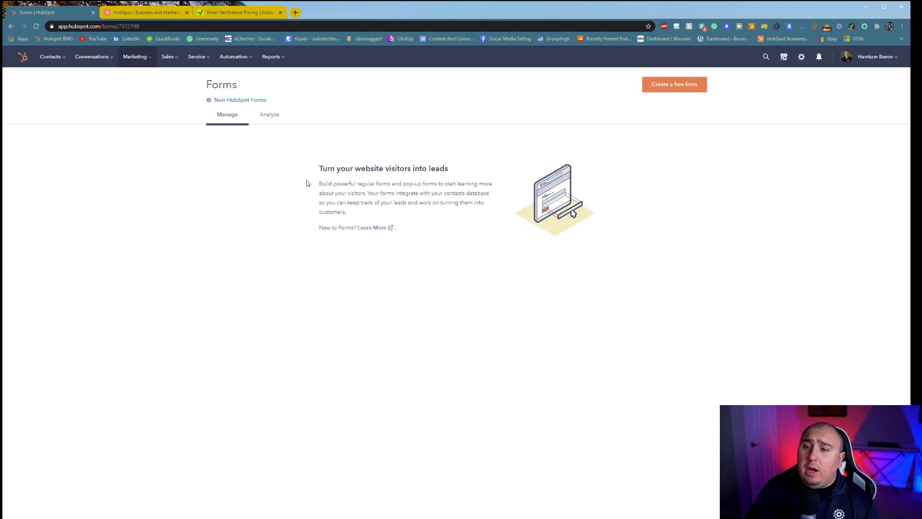
- Start creating a free form, review the form types, and continue to the template selection
{"action": "left_click", "coordinate": [704, 86]}
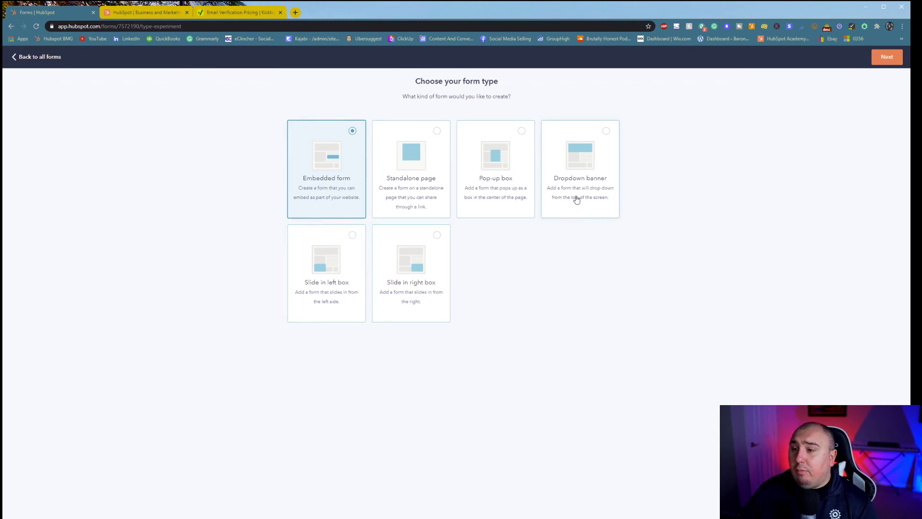
{"action": "left_click", "coordinate": [422, 200]}
{"action": "left_click", "coordinate": [886, 60]}
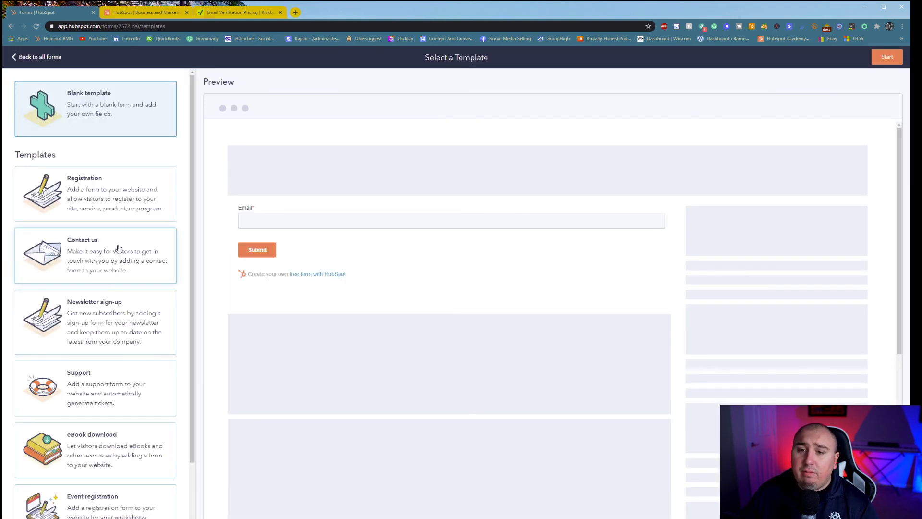
- Look through the form templates, previewing ones such as Contact us, Newsletter sign-up and Support
{"action": "scroll", "coordinate": [113, 231], "scroll_direction": "down", "scroll_amount": 2}
{"action": "scroll", "coordinate": [120, 226], "scroll_direction": "up", "scroll_amount": 2}
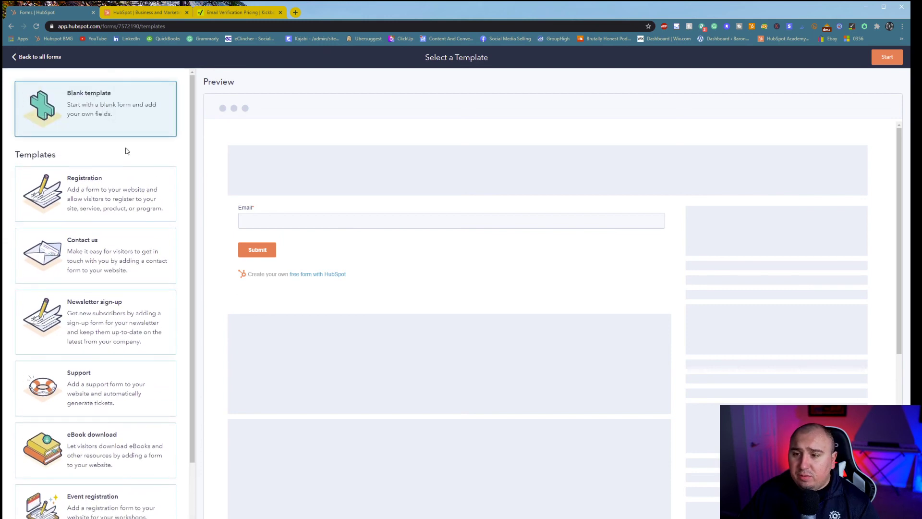
{"action": "left_click", "coordinate": [117, 216]}
{"action": "left_click", "coordinate": [88, 254]}
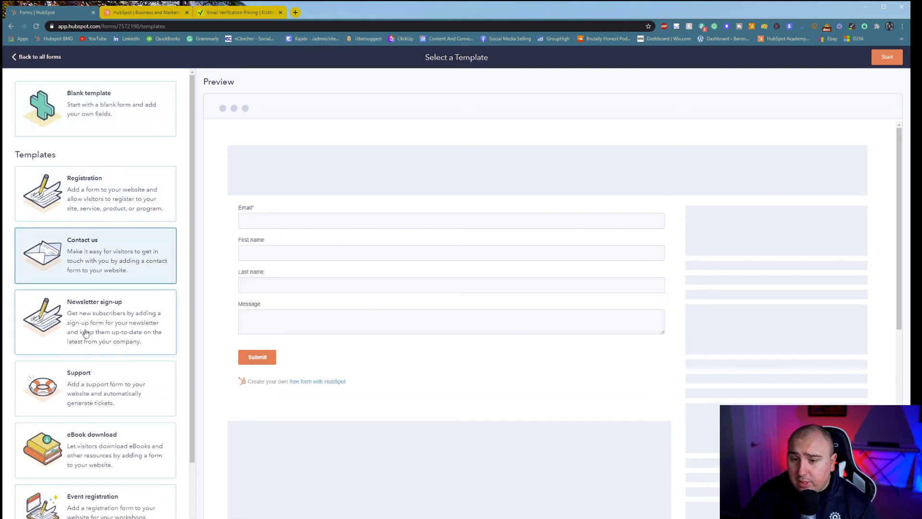
{"action": "left_click", "coordinate": [86, 333]}
{"action": "left_click", "coordinate": [83, 383]}
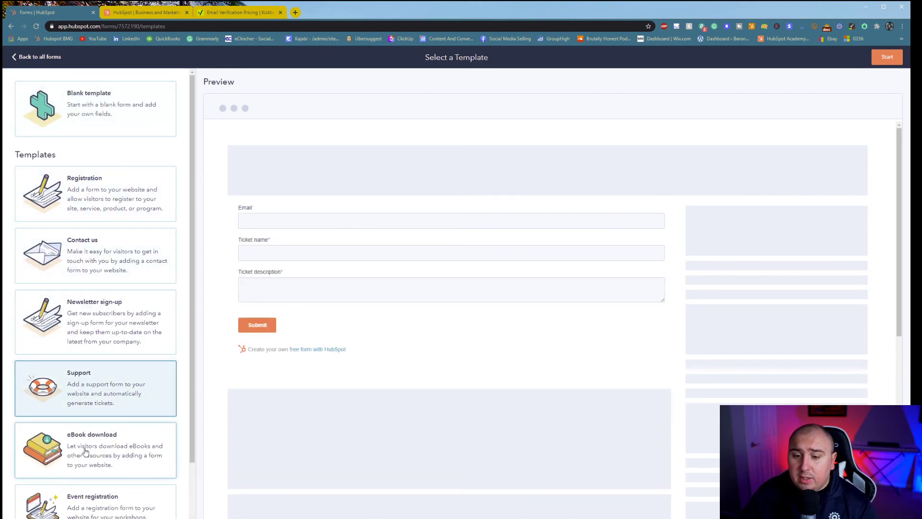
{"action": "left_click", "coordinate": [82, 464]}
{"action": "scroll", "coordinate": [97, 456], "scroll_direction": "down", "scroll_amount": 2}
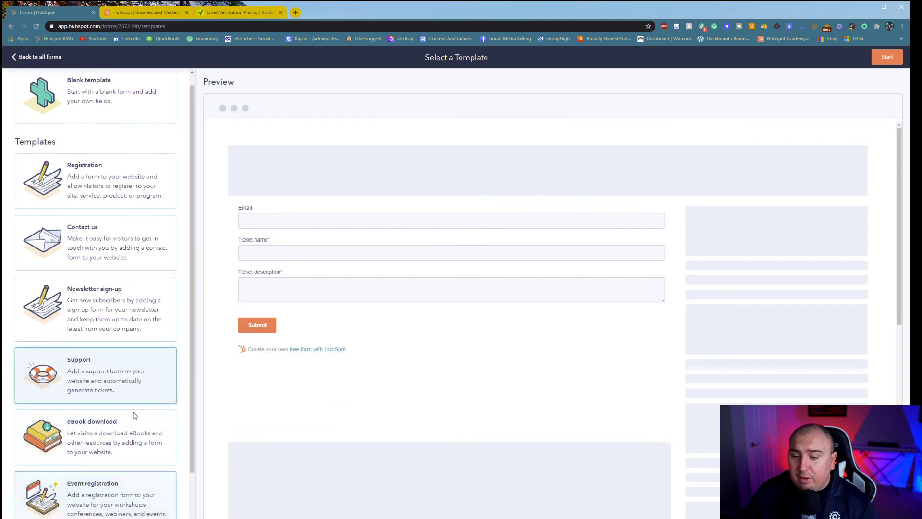
{"action": "left_click", "coordinate": [128, 395]}
- Check the new template options such as Lead Generation, and return to all forms without creating one
{"action": "left_click", "coordinate": [119, 500]}
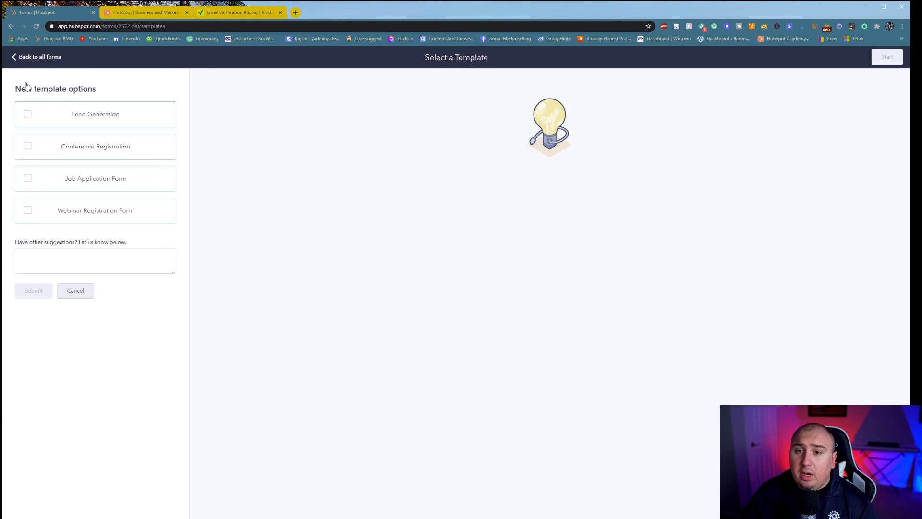
{"action": "left_click", "coordinate": [144, 113]}
{"action": "left_click", "coordinate": [120, 118]}
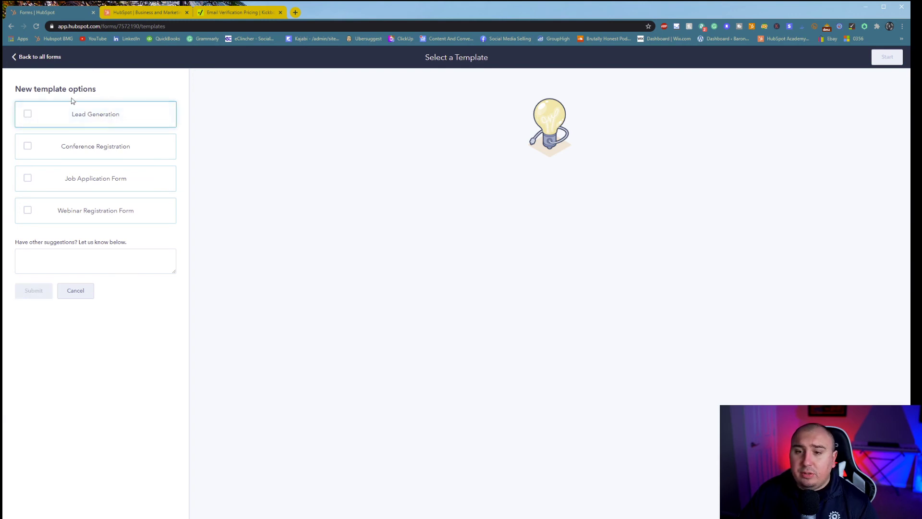
{"action": "left_click", "coordinate": [40, 57]}
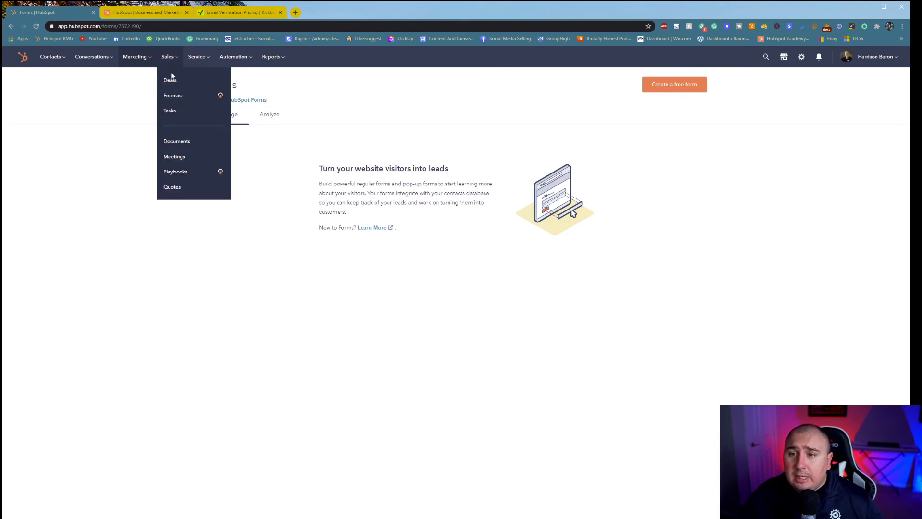
- Open the sales deals board, move the HubSpot, Inc. deal to the Presentation Scheduled stage, and close its details
{"action": "left_click", "coordinate": [169, 75]}
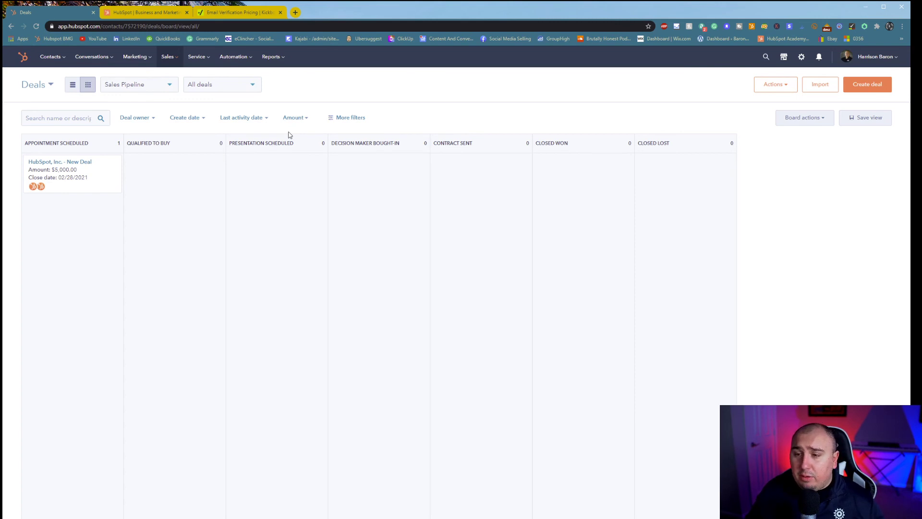
{"action": "left_click", "coordinate": [70, 180]}
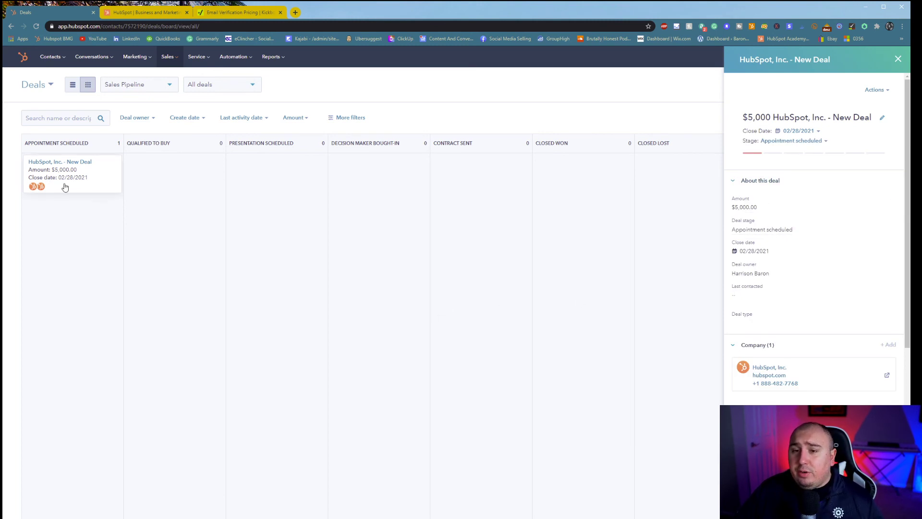
{"action": "left_click_drag", "start_coordinate": [63, 183], "coordinate": [280, 164]}
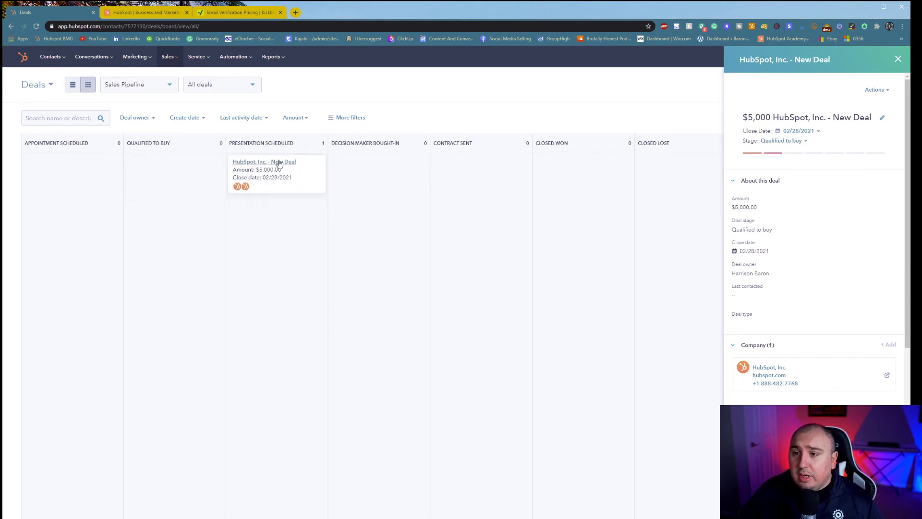
{"action": "left_click", "coordinate": [898, 59]}
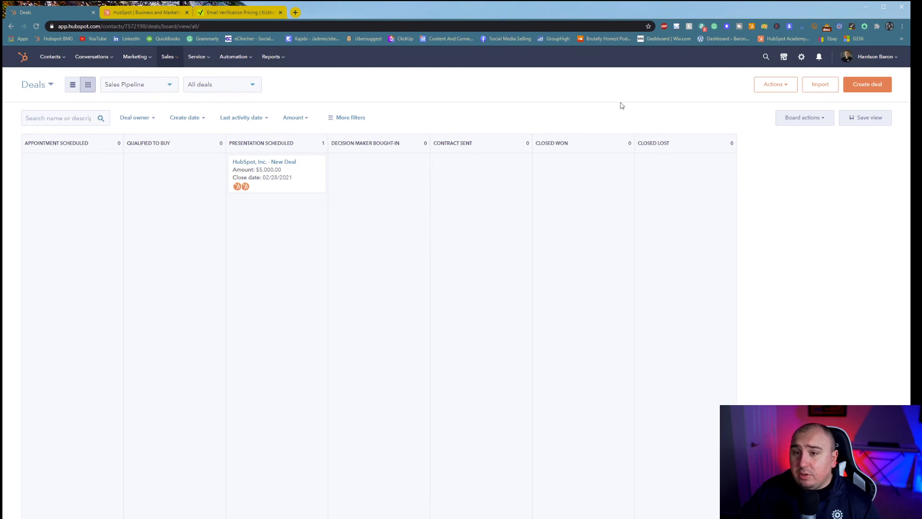
- Review the board actions and the general deal actions available for the Sales Pipeline
{"action": "left_click", "coordinate": [818, 119]}
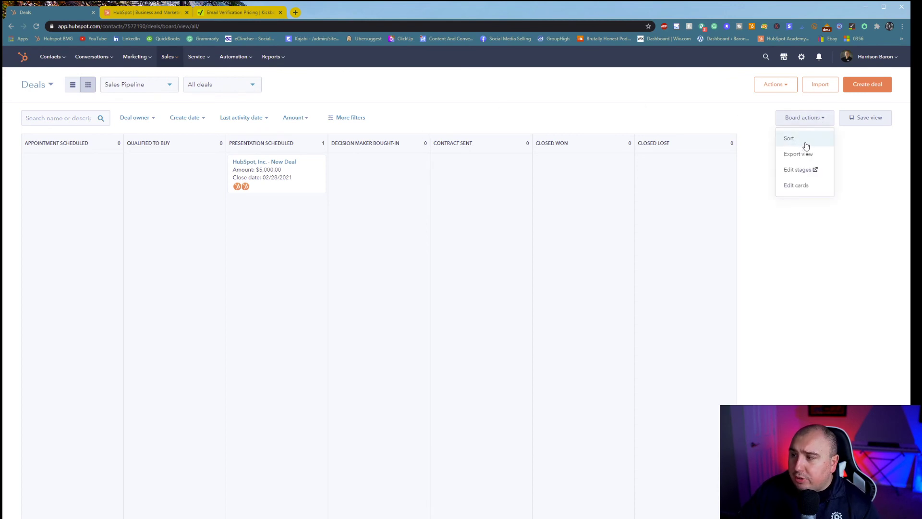
{"action": "left_click", "coordinate": [803, 192]}
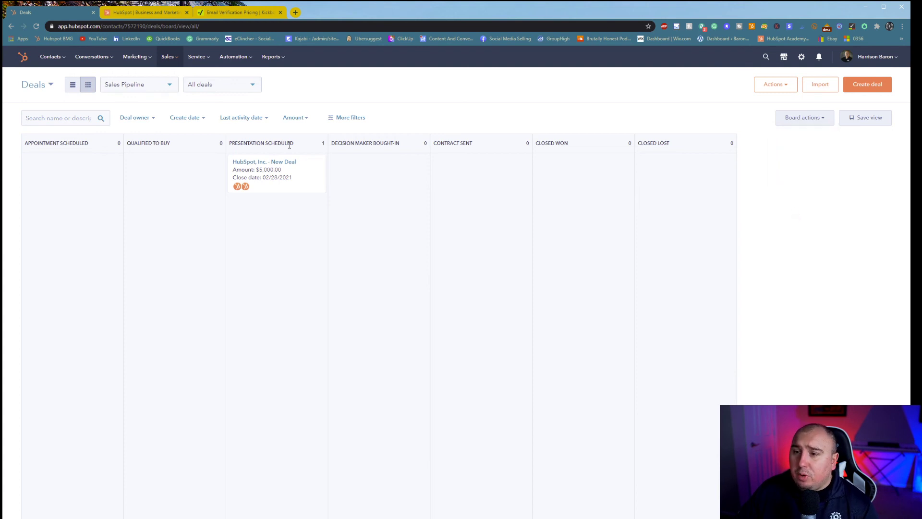
{"action": "left_click", "coordinate": [776, 87]}
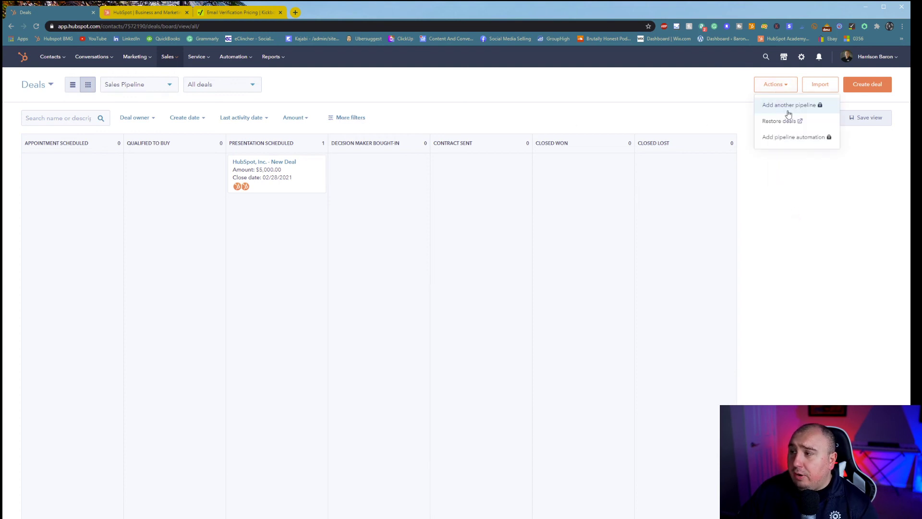
{"action": "left_click", "coordinate": [813, 166]}
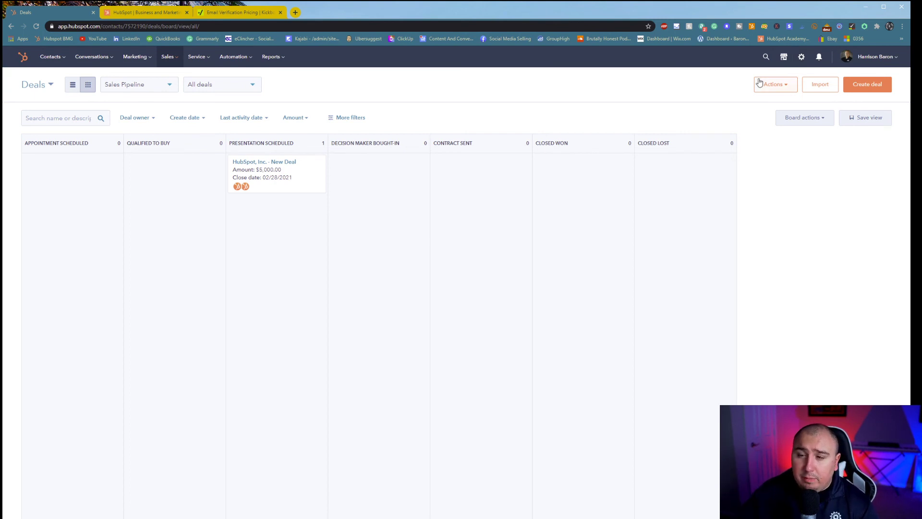
- Compare the Compact and Default deal card styles in the card settings, leave Default selected, and close the settings
{"action": "left_click", "coordinate": [816, 121]}
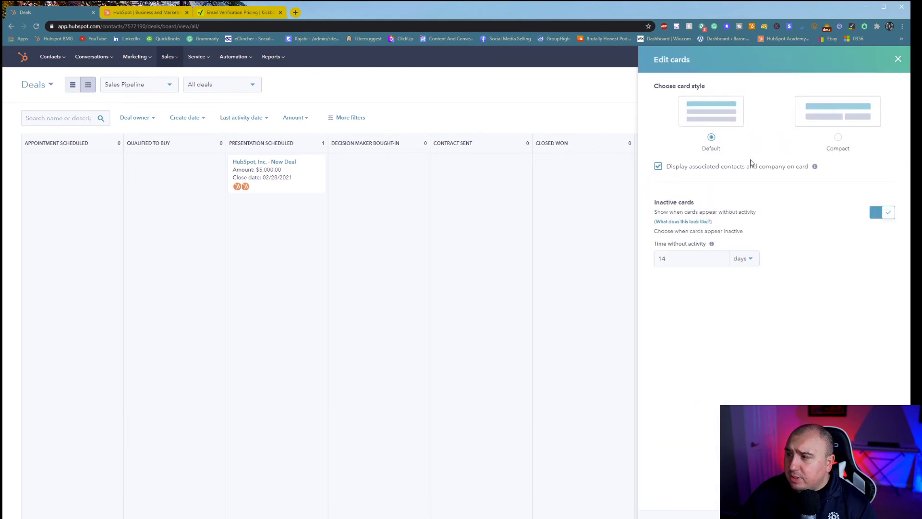
{"action": "left_click", "coordinate": [837, 138]}
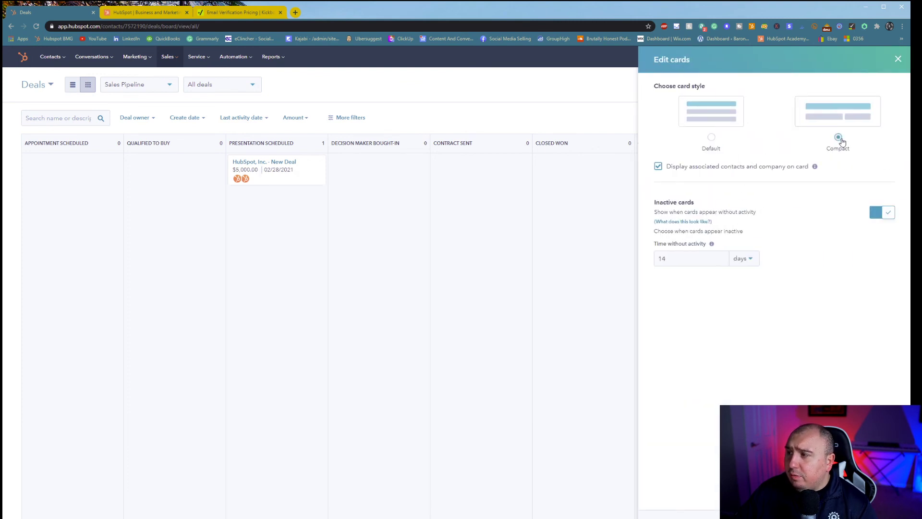
{"action": "left_click", "coordinate": [709, 138]}
{"action": "left_click", "coordinate": [840, 137]}
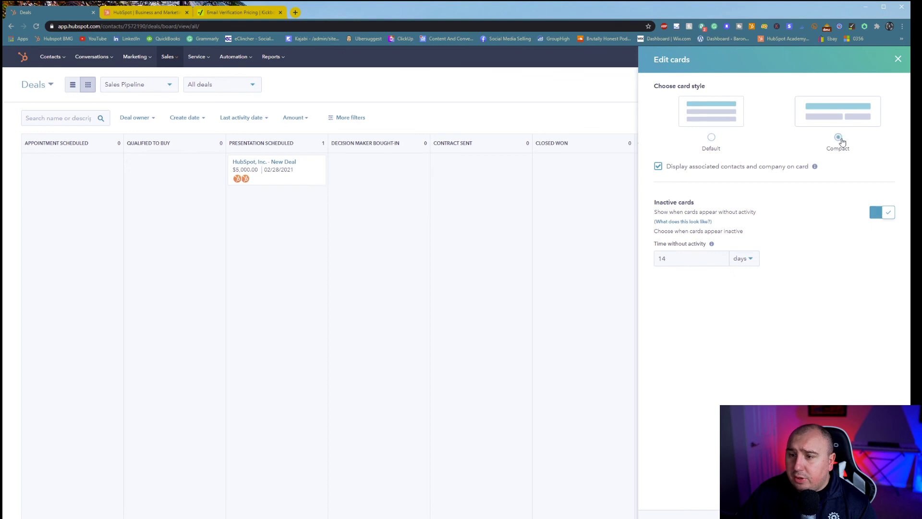
{"action": "left_click", "coordinate": [711, 138]}
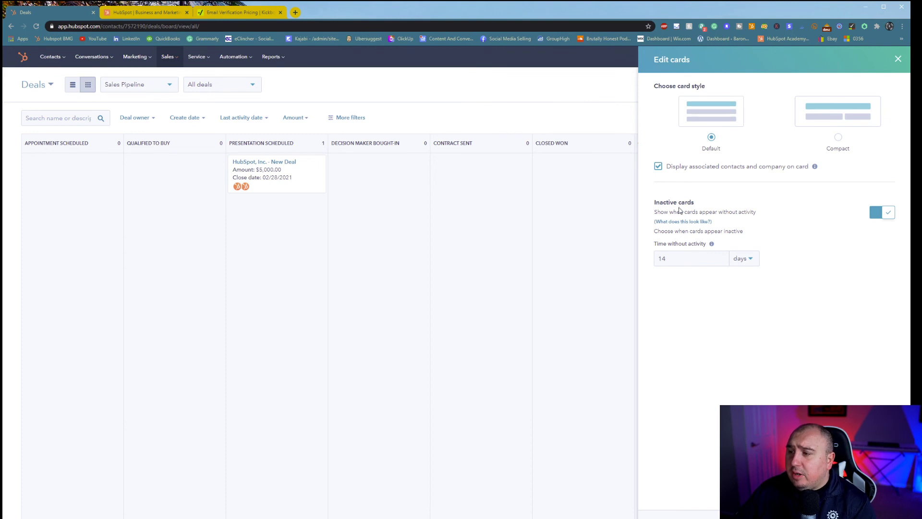
{"action": "left_click", "coordinate": [662, 517]}
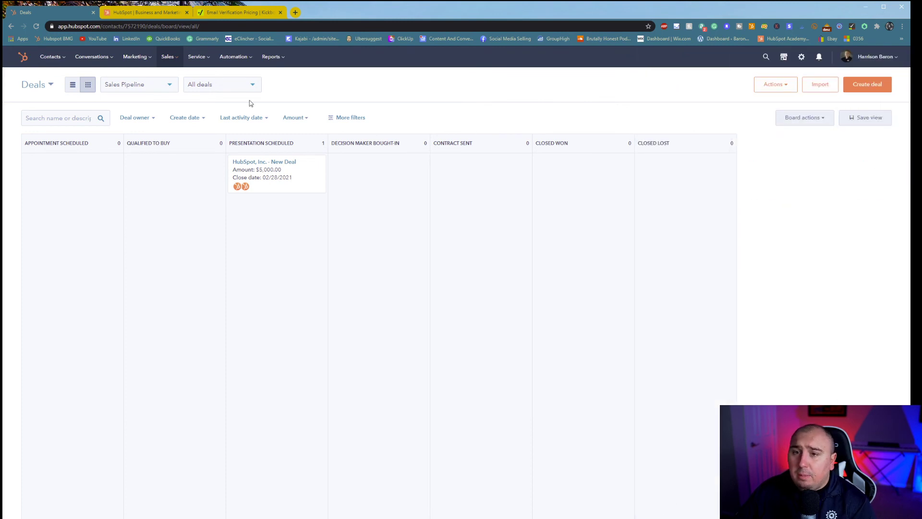
- View the deals as a list, return to the board, and look through the deal owner and create date filter options
{"action": "left_click", "coordinate": [73, 84]}
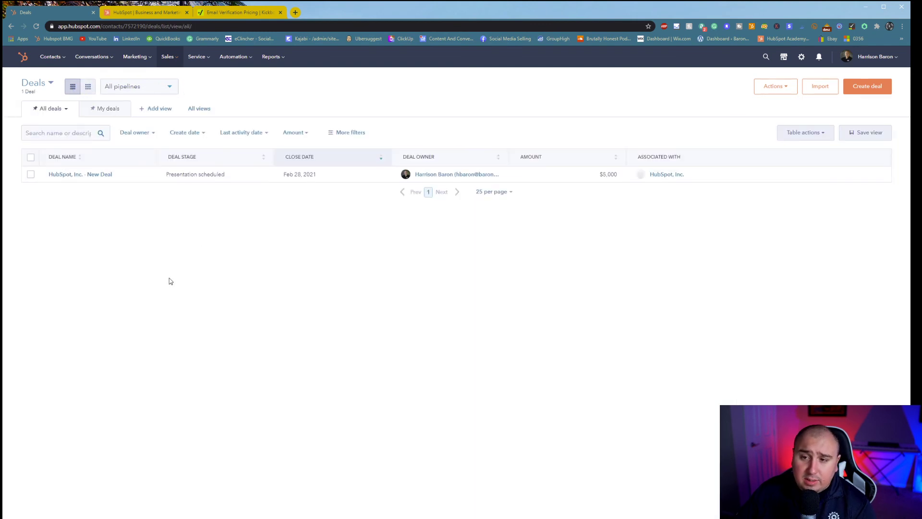
{"action": "left_click", "coordinate": [88, 87]}
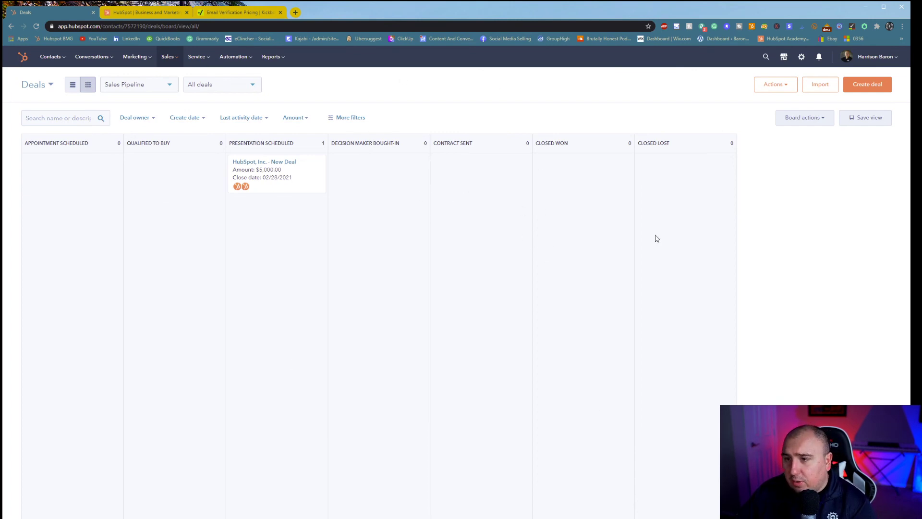
{"action": "left_click", "coordinate": [153, 119]}
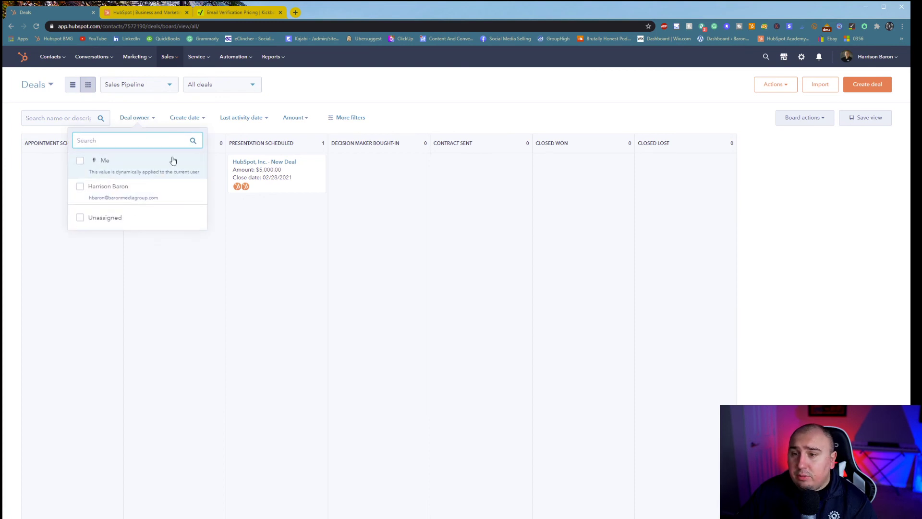
{"action": "left_click", "coordinate": [331, 103]}
{"action": "left_click", "coordinate": [205, 120]}
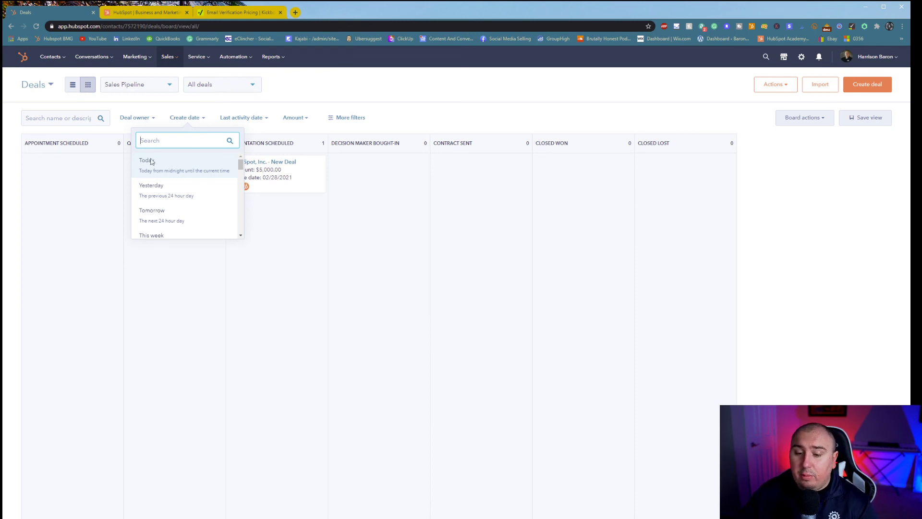
{"action": "left_click_drag", "start_coordinate": [100, 274], "coordinate": [687, 274]}
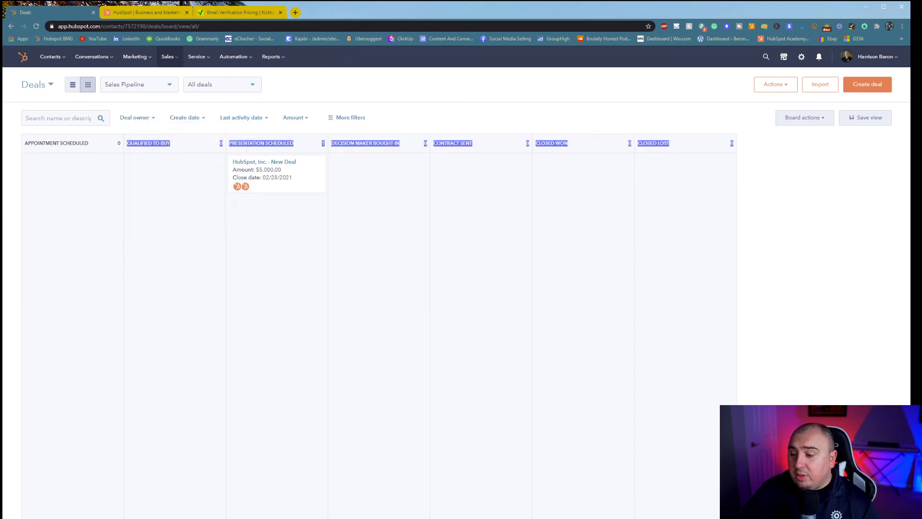
{"action": "left_click", "coordinate": [686, 274]}
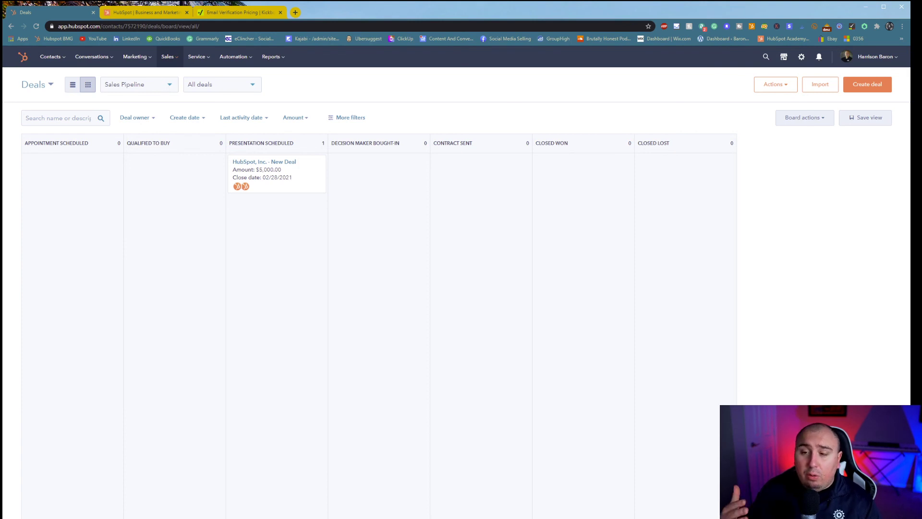
- Open the sales tasks, mark the sample contact's follow-up task as complete, and return to the task list
{"action": "left_click", "coordinate": [174, 61]}
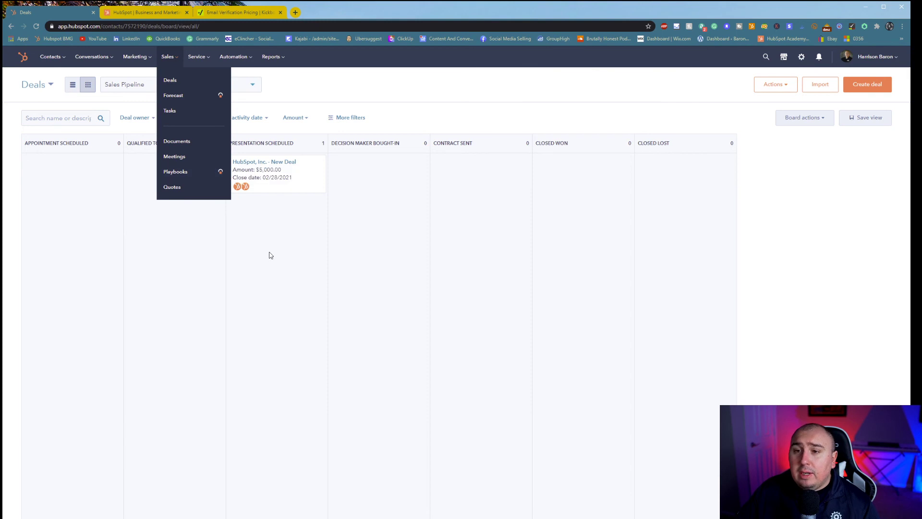
{"action": "left_click", "coordinate": [187, 110]}
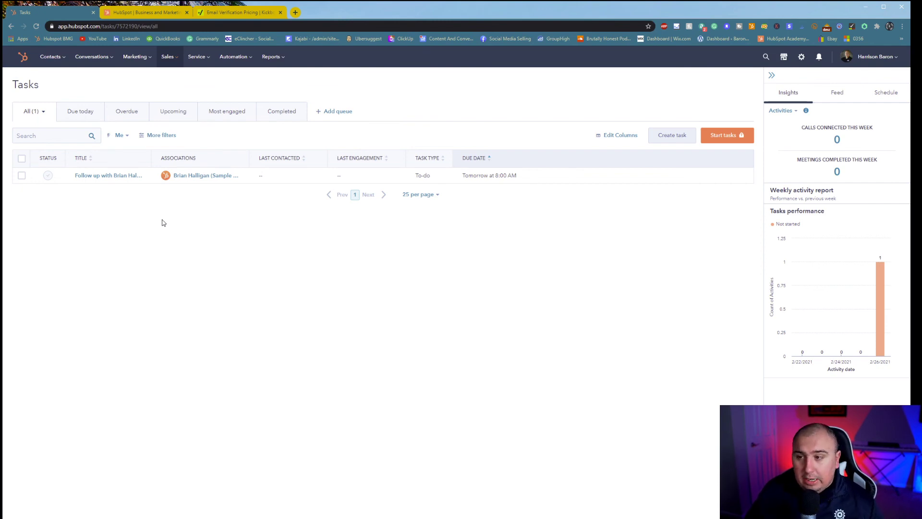
{"action": "left_click", "coordinate": [108, 176]}
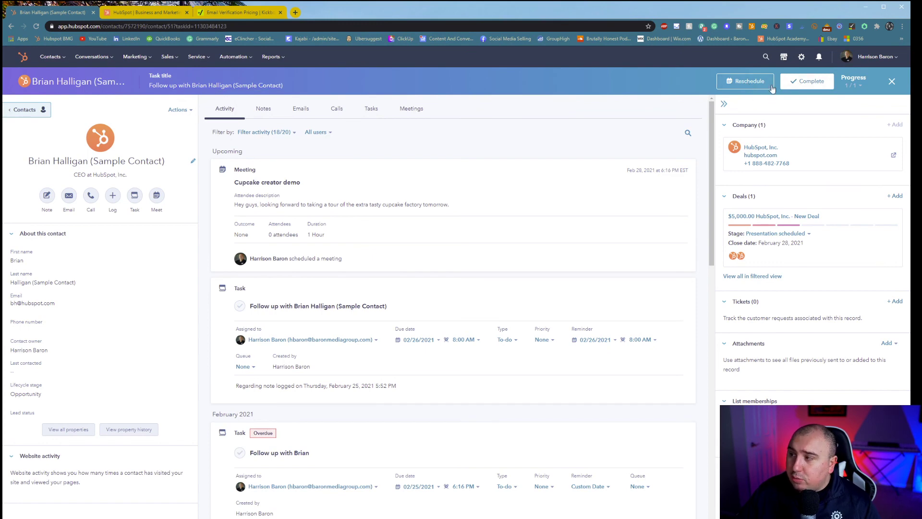
{"action": "left_click", "coordinate": [807, 81]}
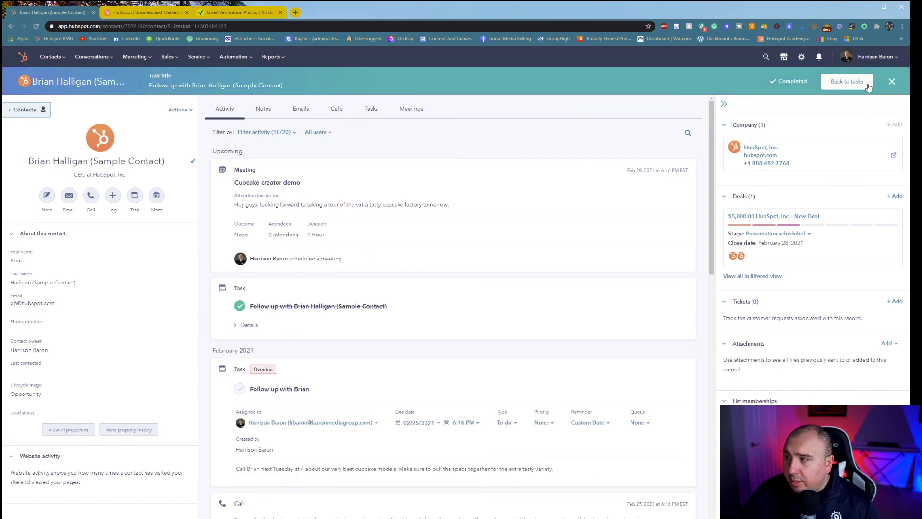
{"action": "left_click", "coordinate": [163, 57]}
{"action": "left_click", "coordinate": [182, 171]}
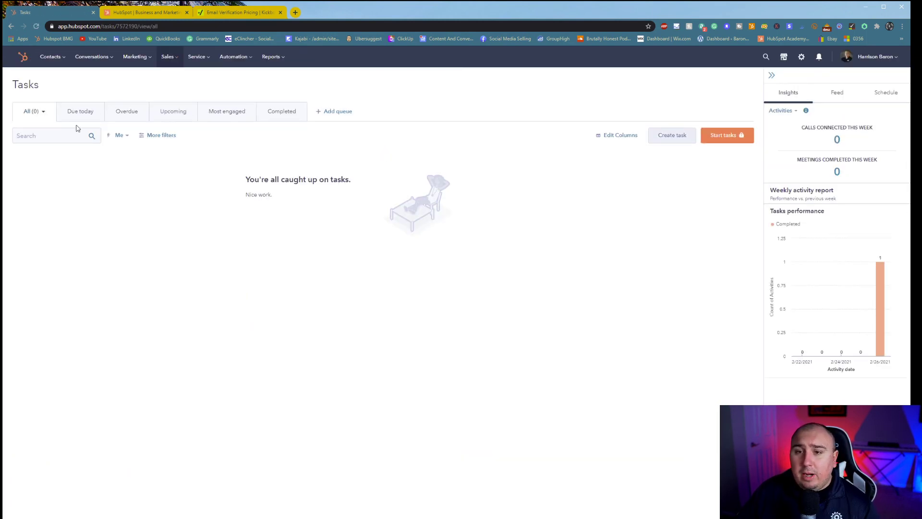
- Review the completed tasks, the Feed, Schedule and Insights information, and the due-today and full task lists
{"action": "left_click", "coordinate": [269, 115]}
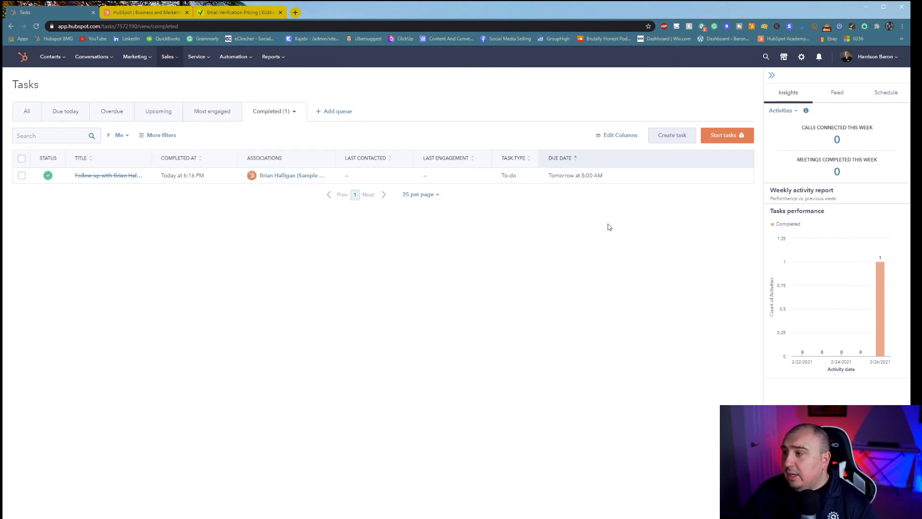
{"action": "left_click", "coordinate": [844, 99]}
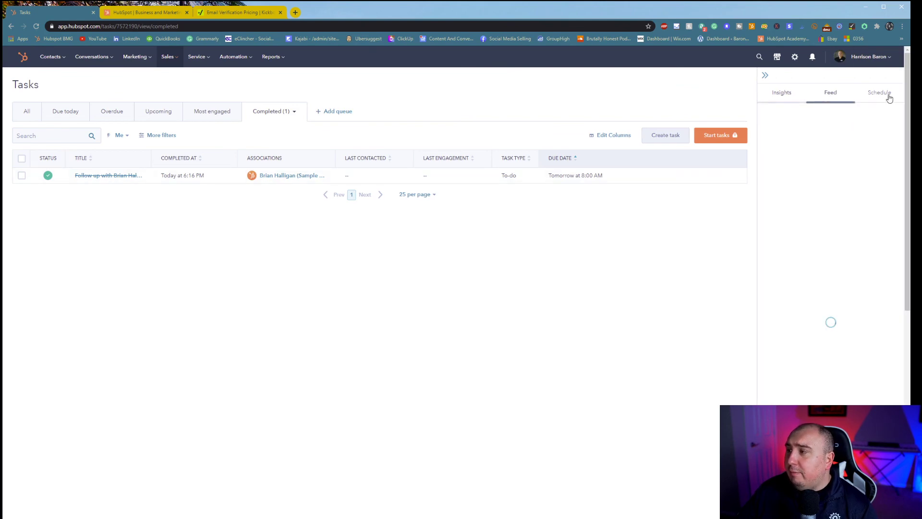
{"action": "left_click", "coordinate": [888, 100]}
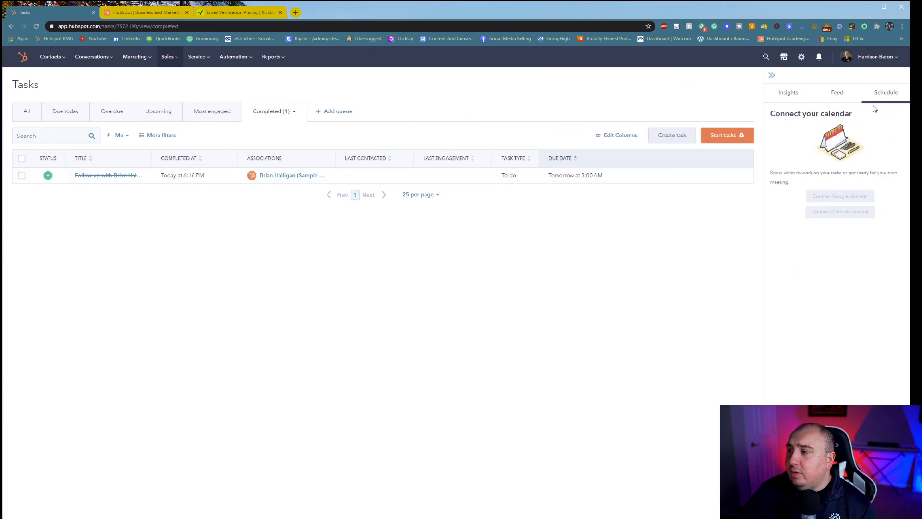
{"action": "left_click", "coordinate": [793, 94]}
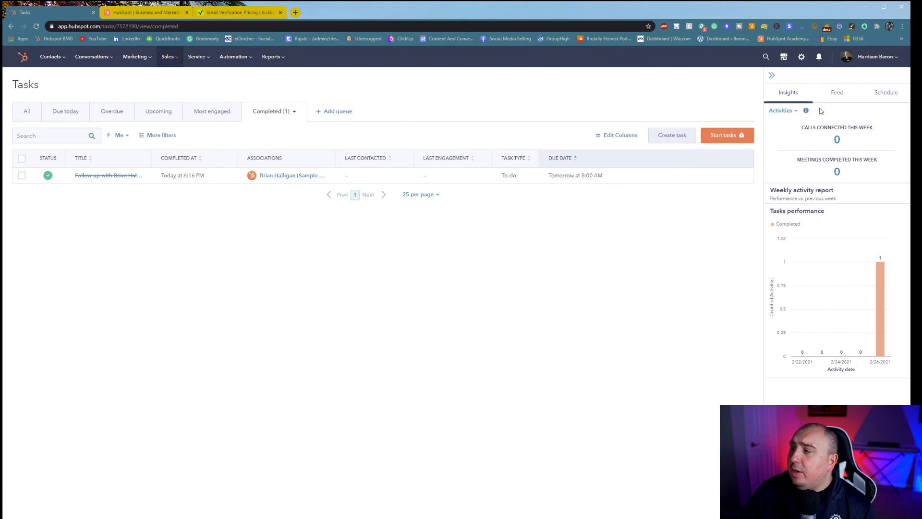
{"action": "left_click", "coordinate": [53, 111]}
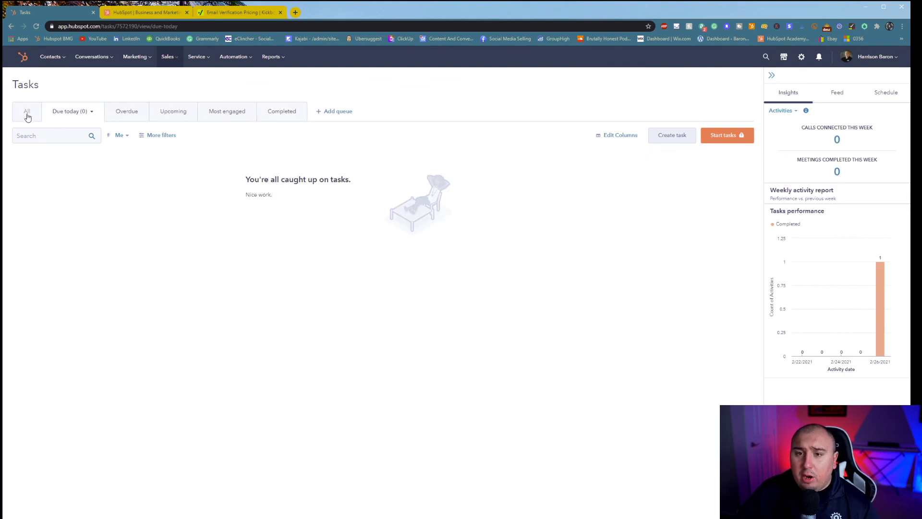
{"action": "left_click", "coordinate": [30, 115]}
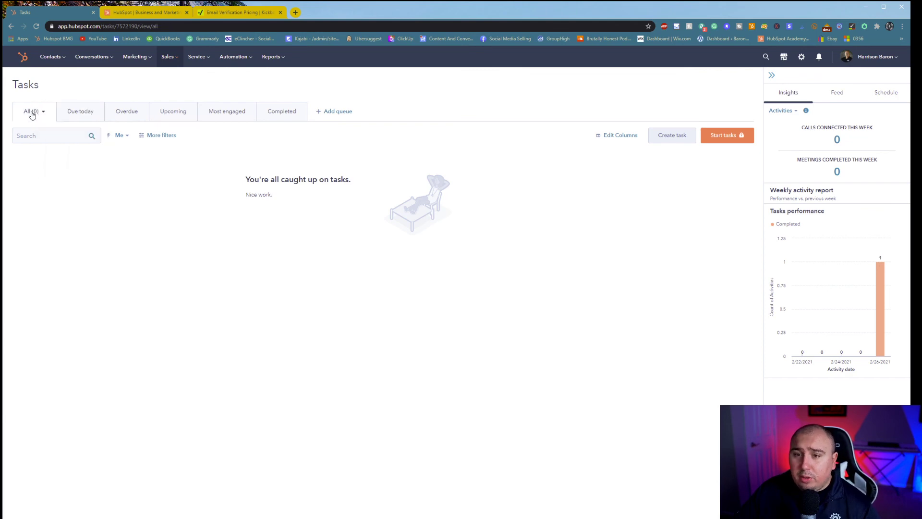
{"action": "left_click", "coordinate": [33, 114]}
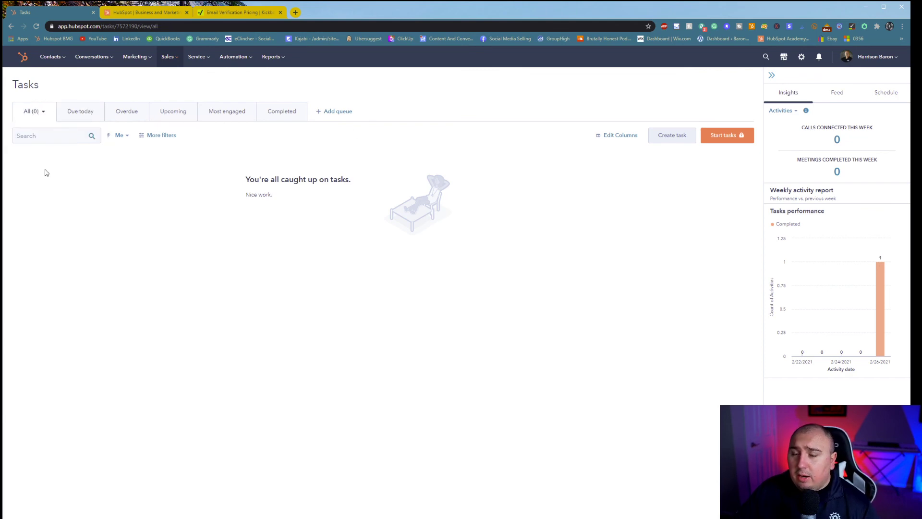
- Check the Start tasks upgrade offer, and examine the task column choices without changing them
{"action": "left_click", "coordinate": [725, 144]}
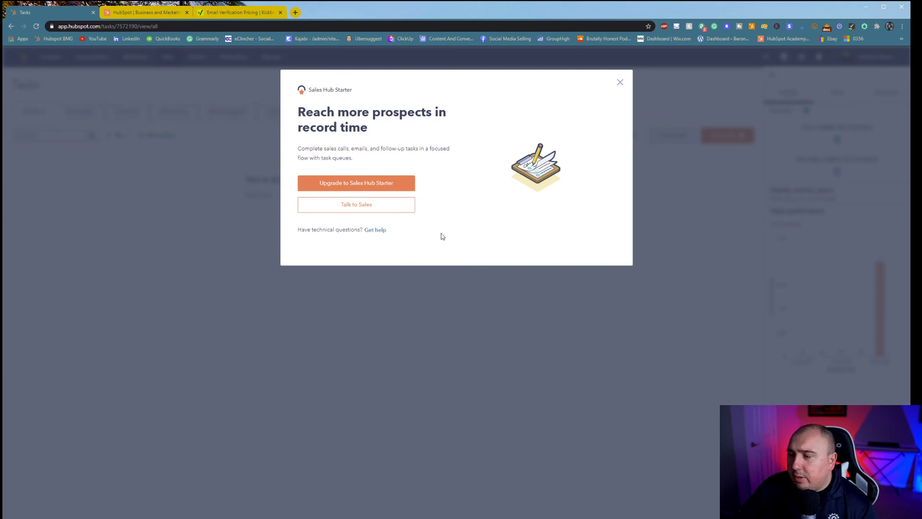
{"action": "left_click", "coordinate": [626, 87]}
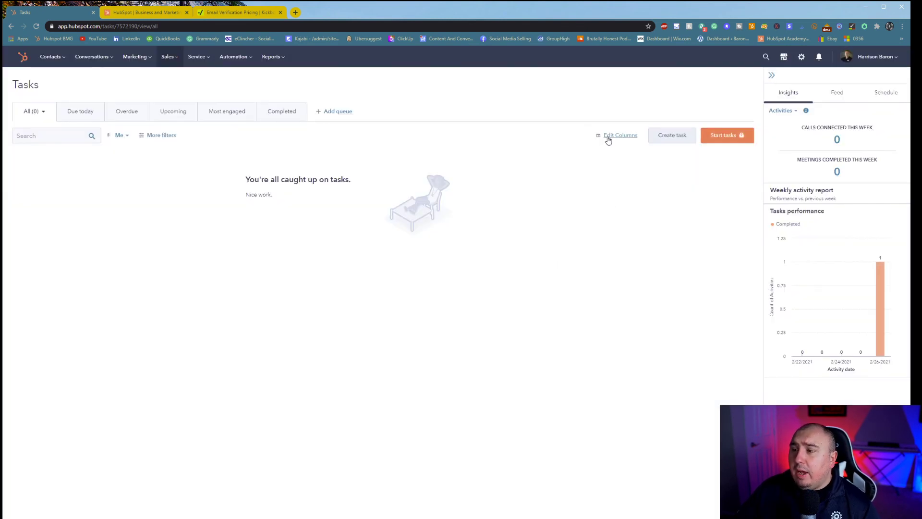
{"action": "left_click", "coordinate": [608, 137]}
{"action": "scroll", "coordinate": [541, 211], "scroll_direction": "down", "scroll_amount": 2}
{"action": "scroll", "coordinate": [533, 243], "scroll_direction": "up", "scroll_amount": 2}
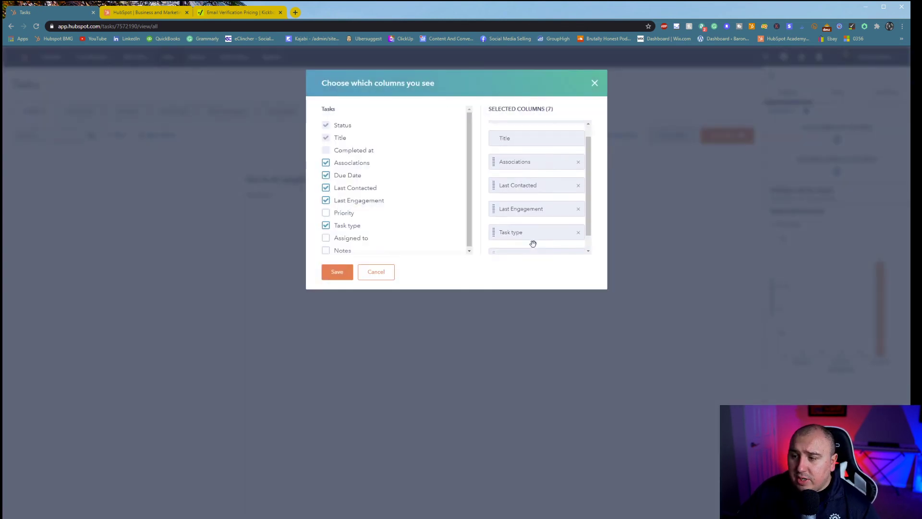
{"action": "scroll", "coordinate": [549, 186], "scroll_direction": "down", "scroll_amount": 1}
{"action": "scroll", "coordinate": [549, 186], "scroll_direction": "up", "scroll_amount": 1}
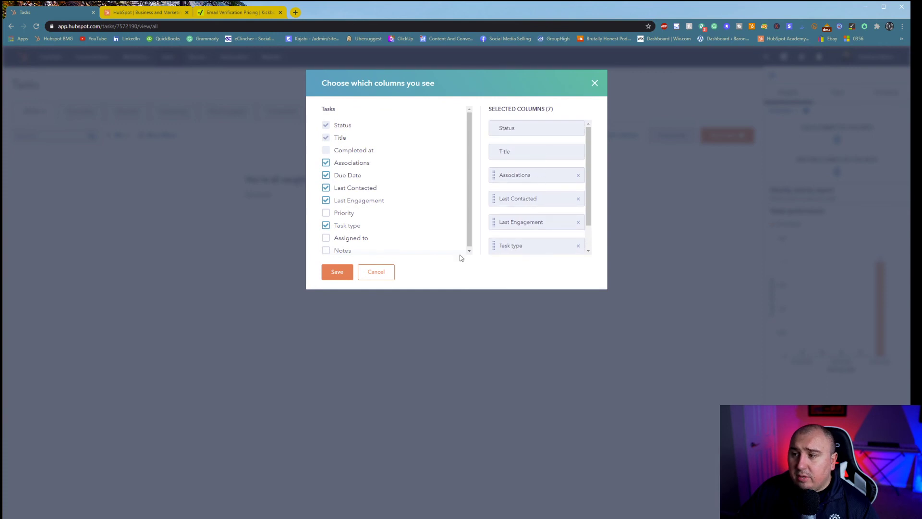
{"action": "left_click", "coordinate": [376, 272]}
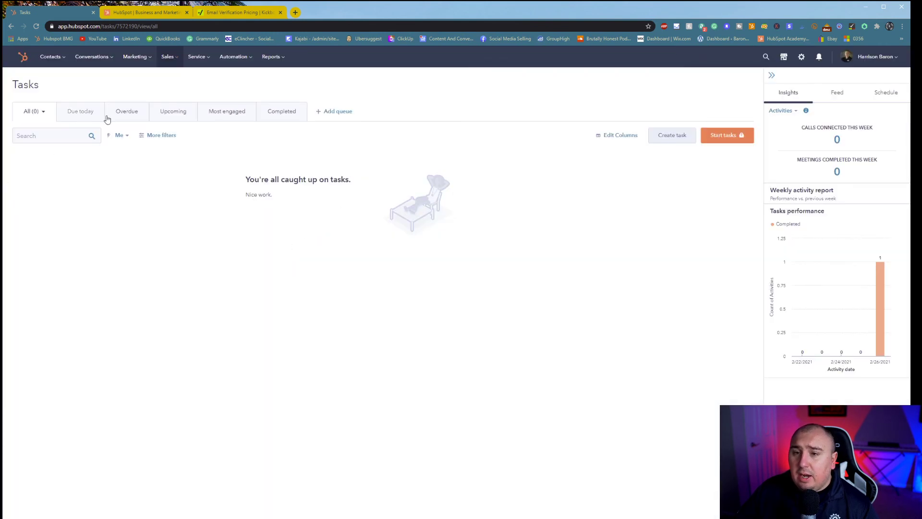
- Show the completed tasks and examine the assignee, task type, due date and priority filters without applying any
{"action": "left_click", "coordinate": [282, 112]}
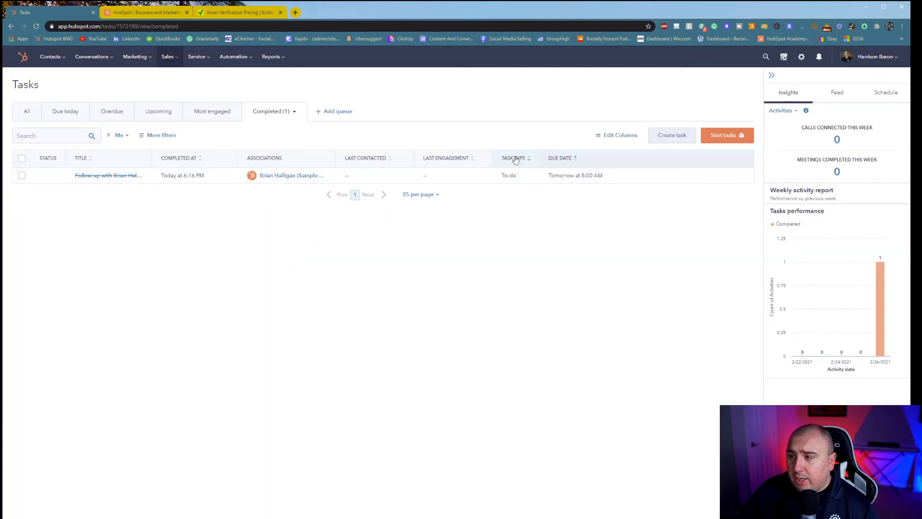
{"action": "left_click", "coordinate": [119, 135]}
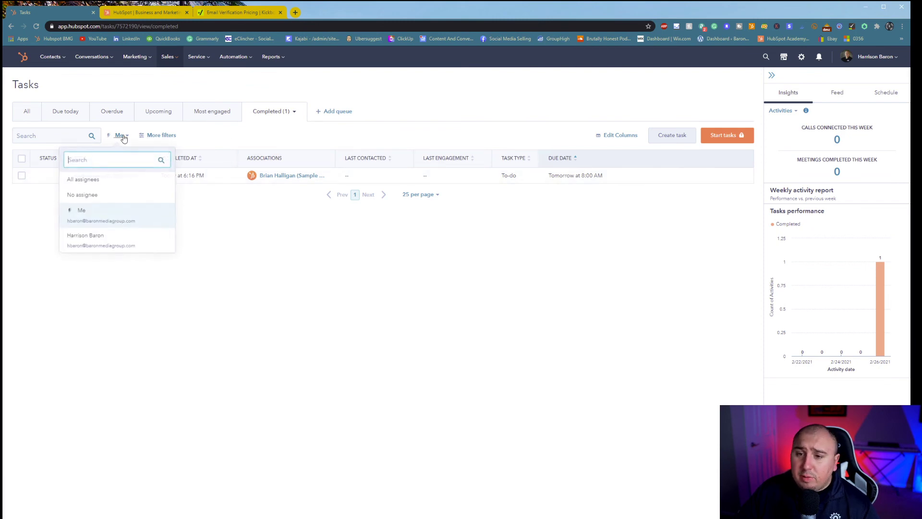
{"action": "left_click", "coordinate": [302, 276]}
{"action": "left_click", "coordinate": [161, 135]}
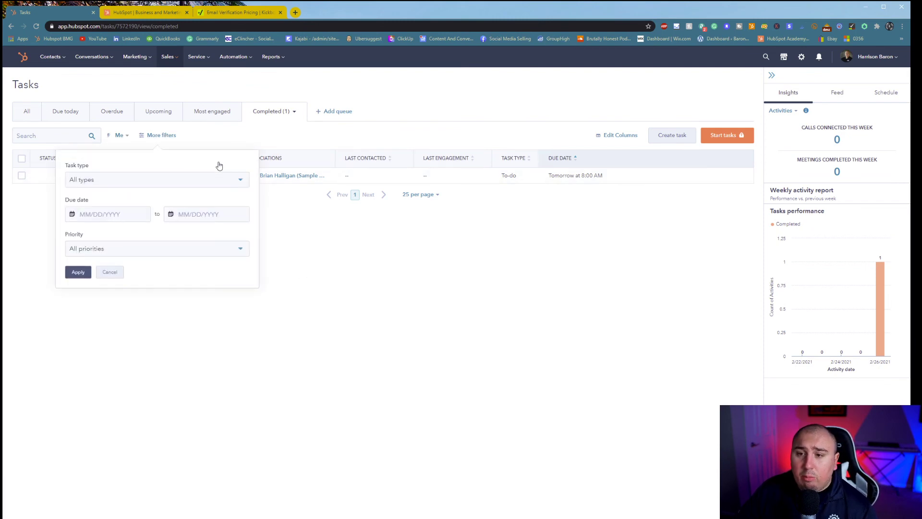
{"action": "left_click", "coordinate": [122, 272]}
- Bring up the list of sales tools for choosing the next one
{"action": "left_click", "coordinate": [178, 58]}
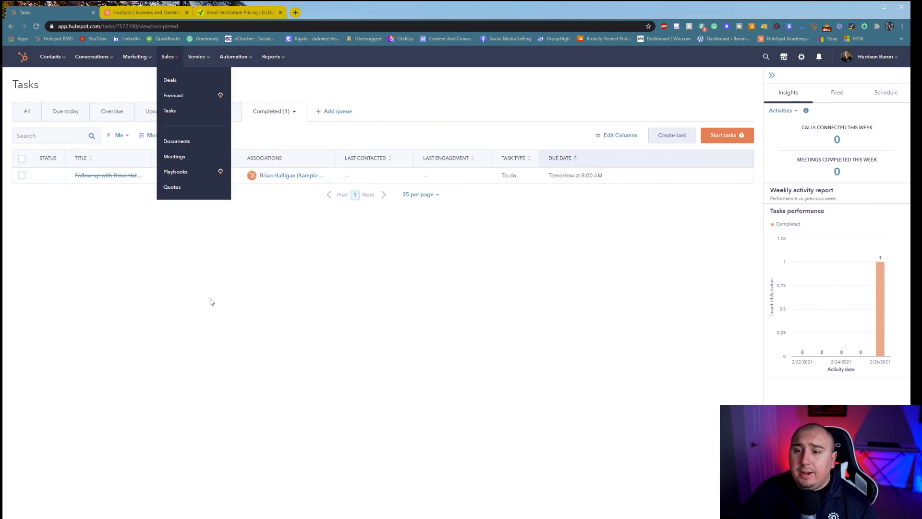
{"action": "left_click", "coordinate": [208, 320]}
{"action": "left_click", "coordinate": [168, 57]}
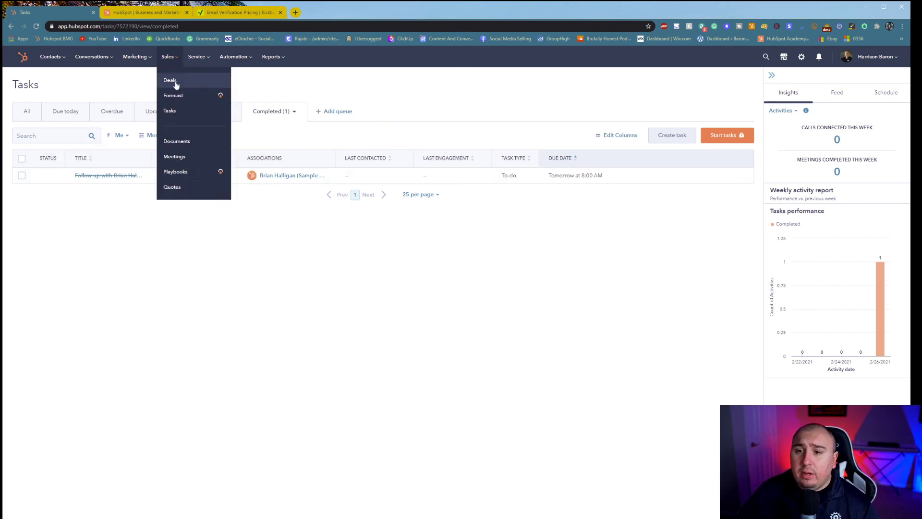